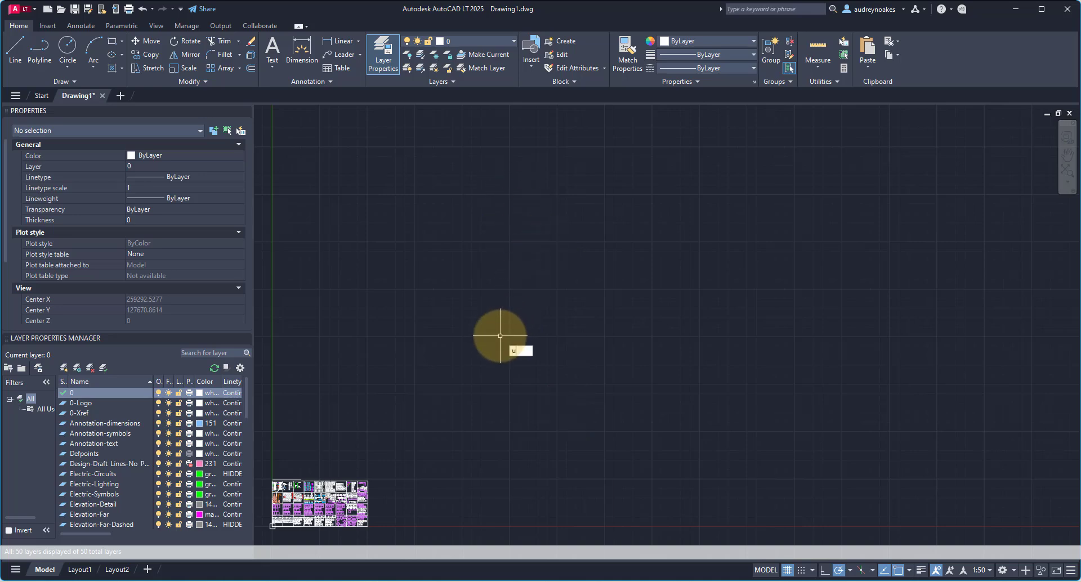
Open the drawing units settings and check which units are used to scale inserted content
text(units)
key(Return)
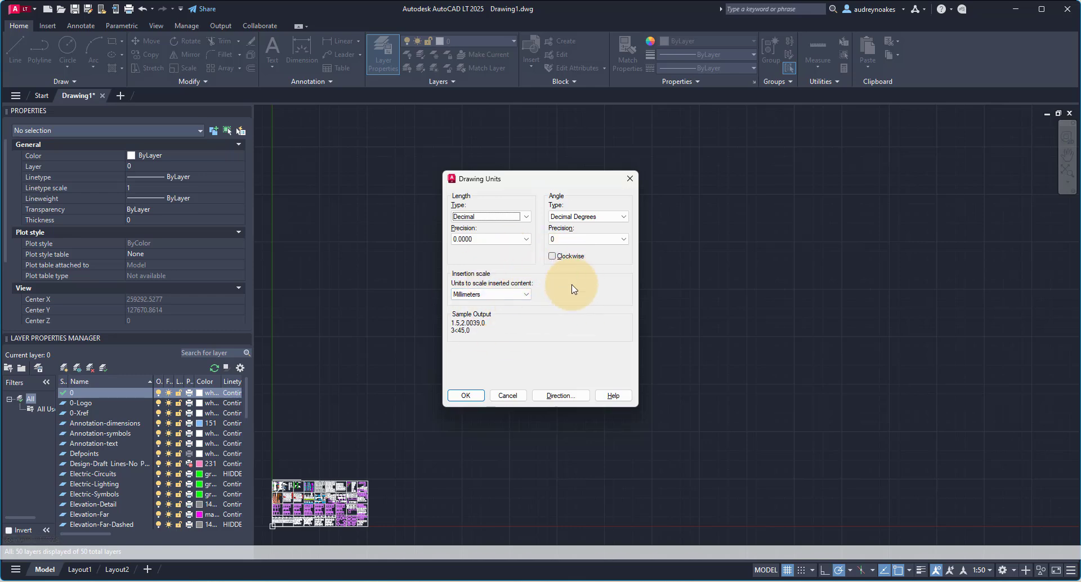
click(527, 294)
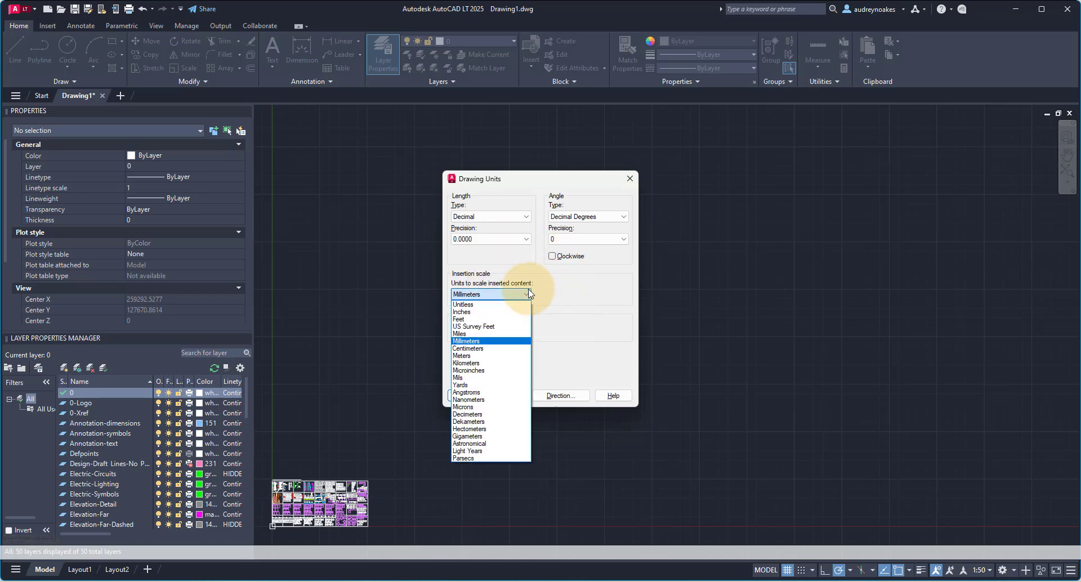
click(559, 295)
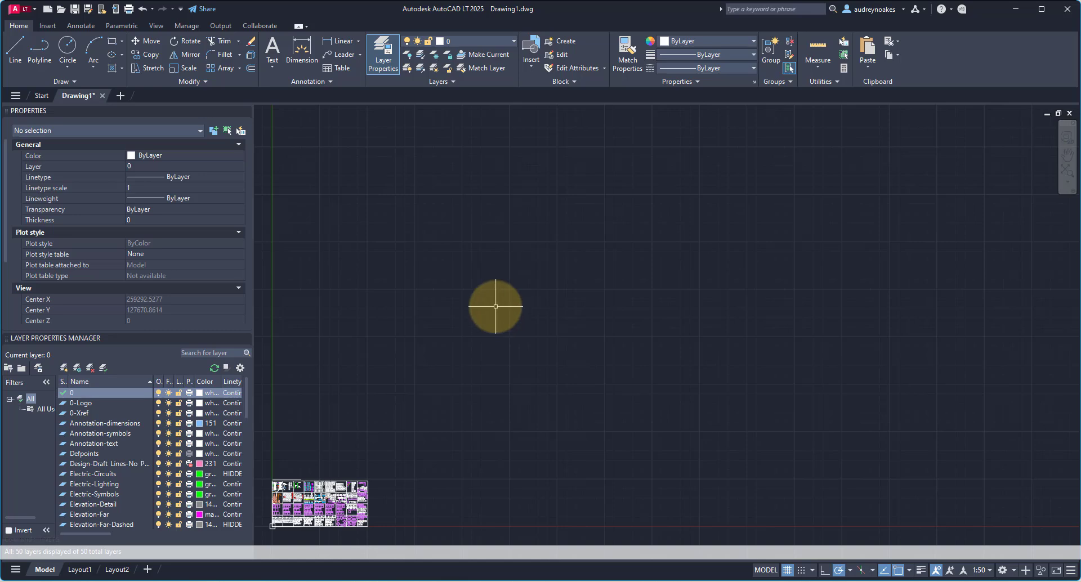
Float the Layer Properties Manager over the drawing area, close it and reopen it with the LA command
drag(154, 341, 489, 217)
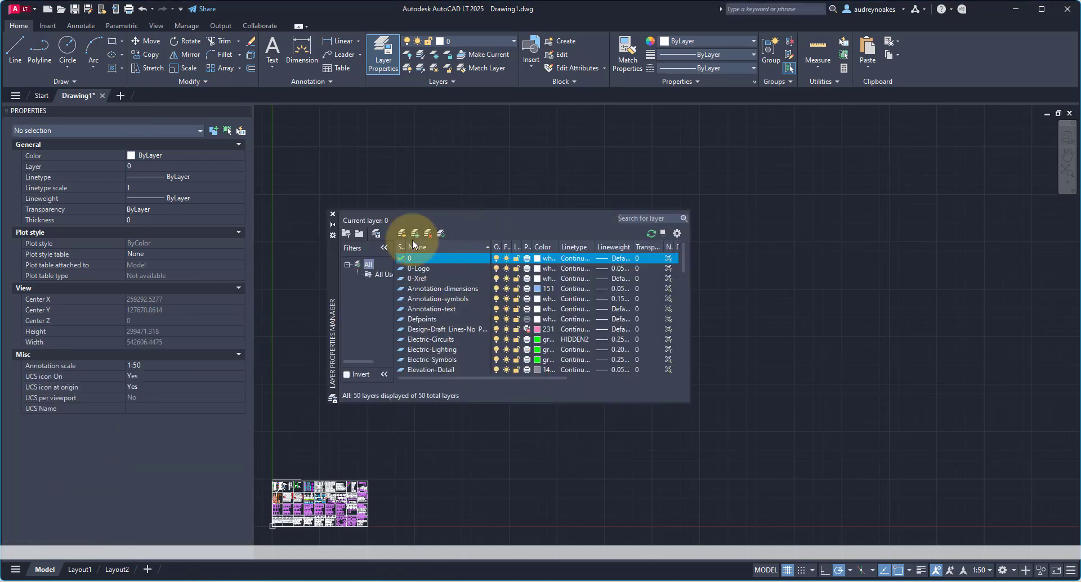
click(332, 213)
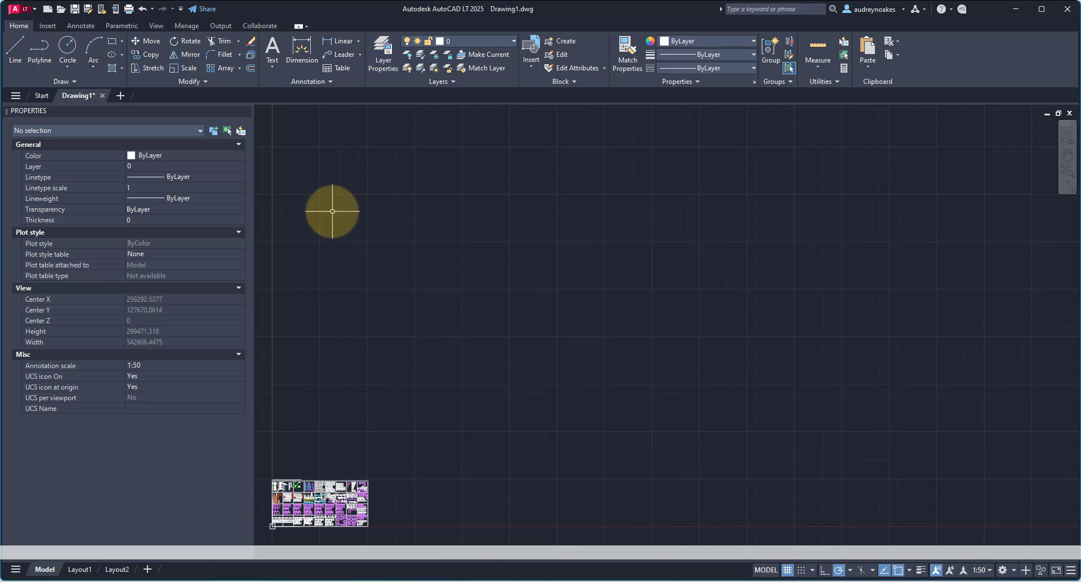
text(LA)
key(Return)
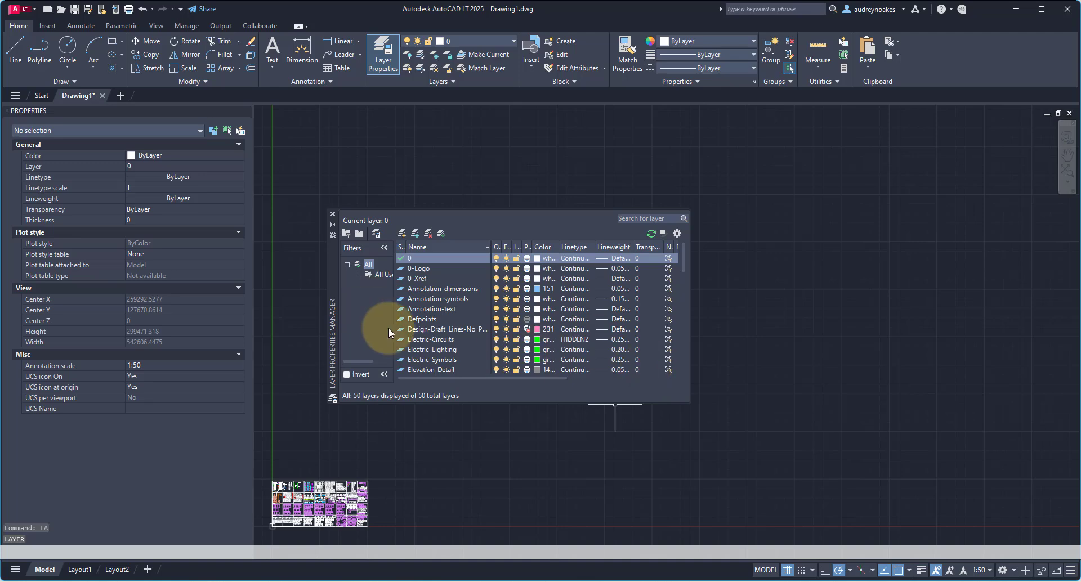
Review the annotation, electric, elevation and plan layers in the layer list, and dock the manager back beneath the Properties palette
scroll(443, 293, down, 4)
scroll(441, 301, down, 1)
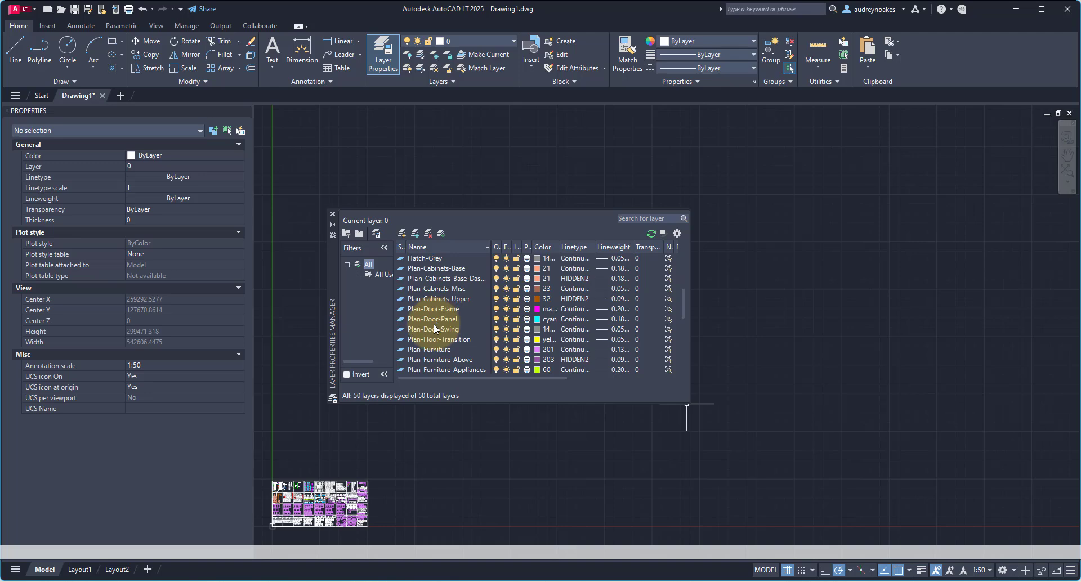
scroll(436, 330, up, 1)
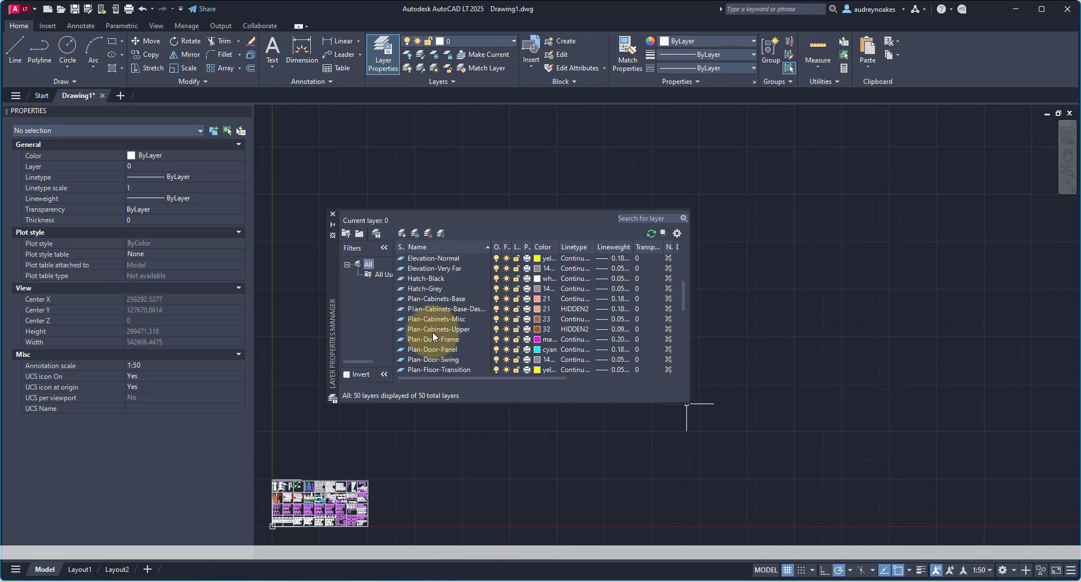
scroll(447, 340, up, 4)
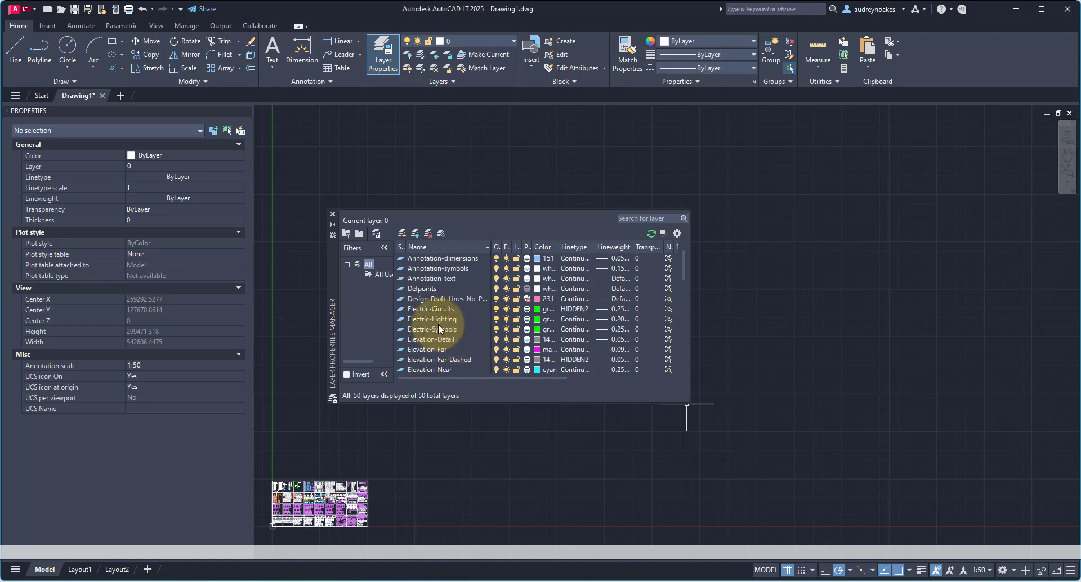
scroll(440, 330, up, 1)
scroll(437, 315, down, 1)
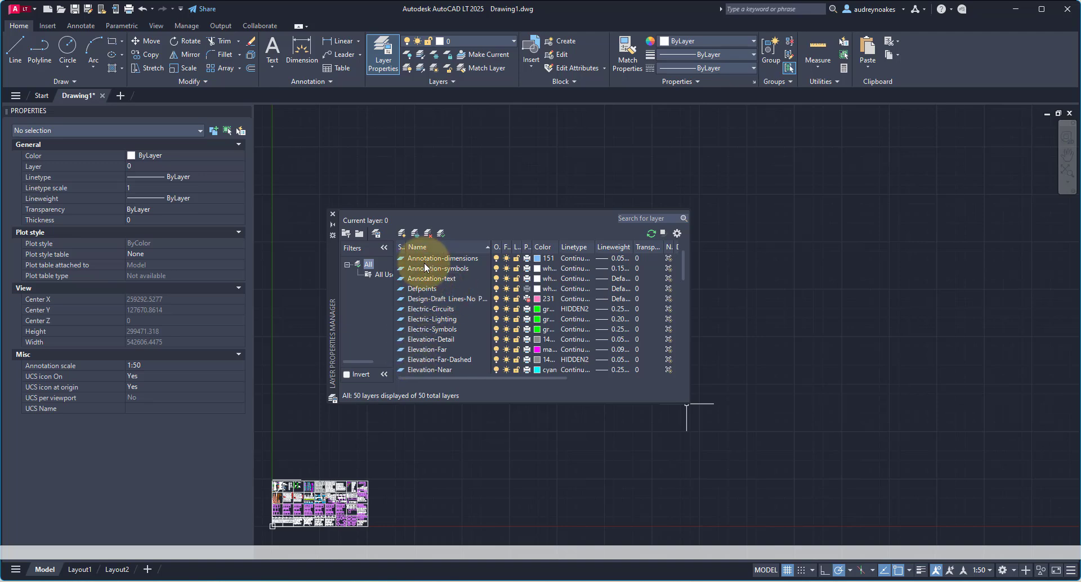
scroll(435, 307, down, 1)
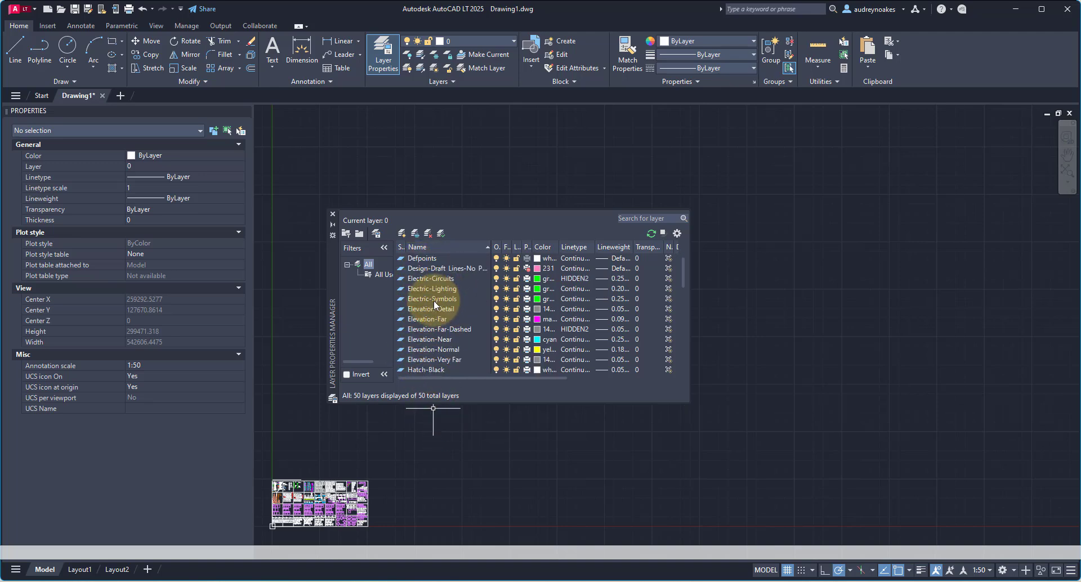
scroll(428, 315, down, 1)
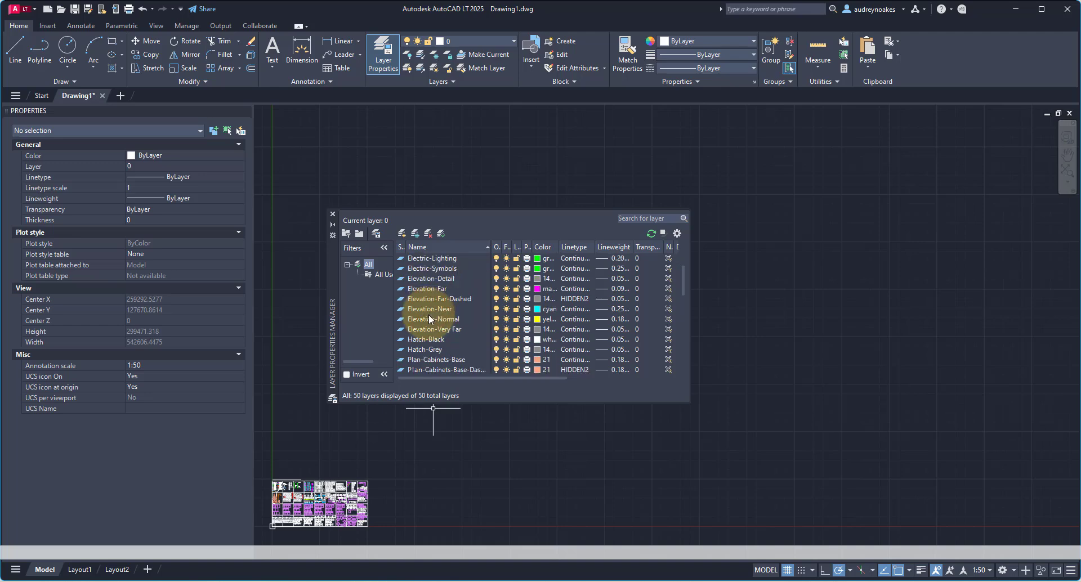
scroll(444, 343, down, 1)
scroll(449, 349, down, 4)
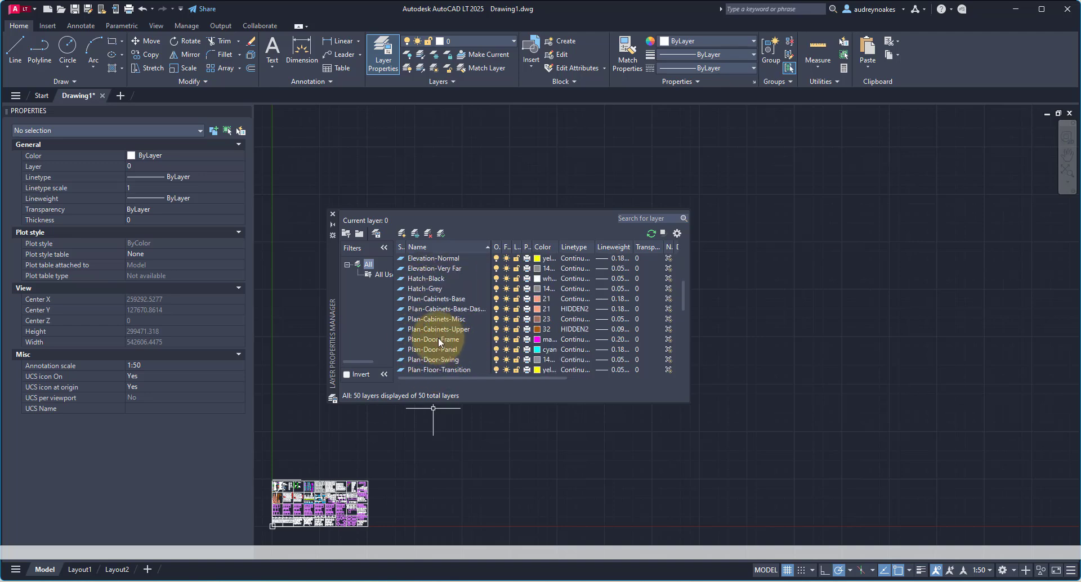
scroll(445, 337, down, 2)
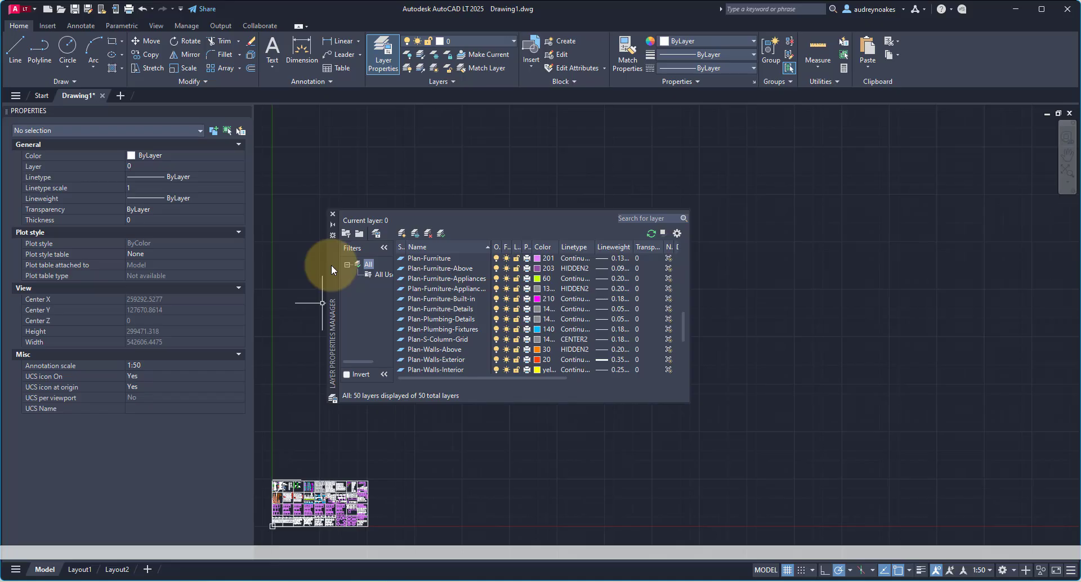
mouse_move(331, 264)
mouse_down()
mouse_move(63, 424)
mouse_move(16, 406)
mouse_up()
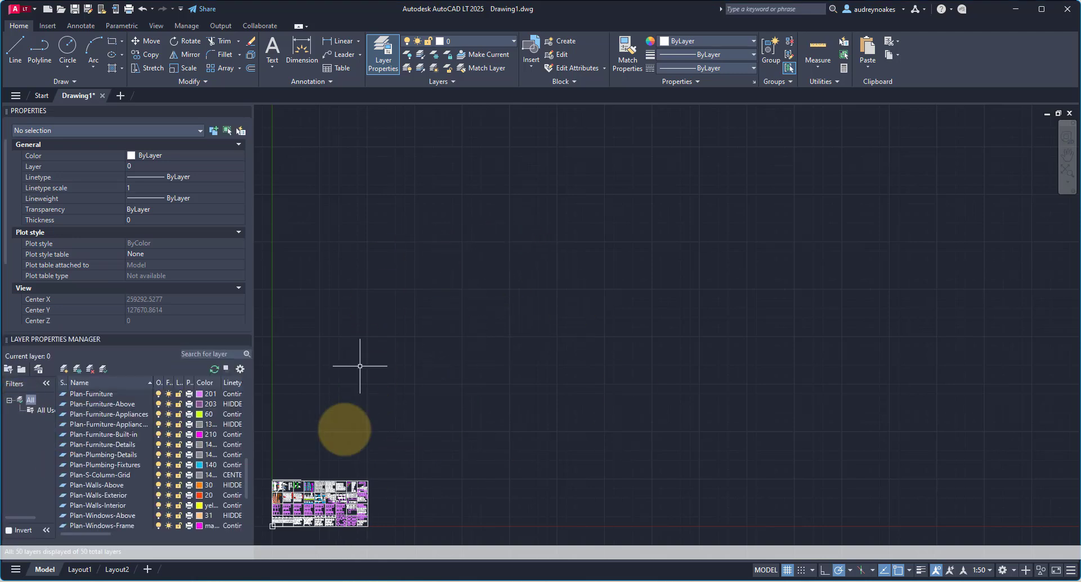
On the Plan-Walls-Exterior layer, draw a polyline running 4500 mm to the right and 4825 mm down
scroll(541, 386, up, 2)
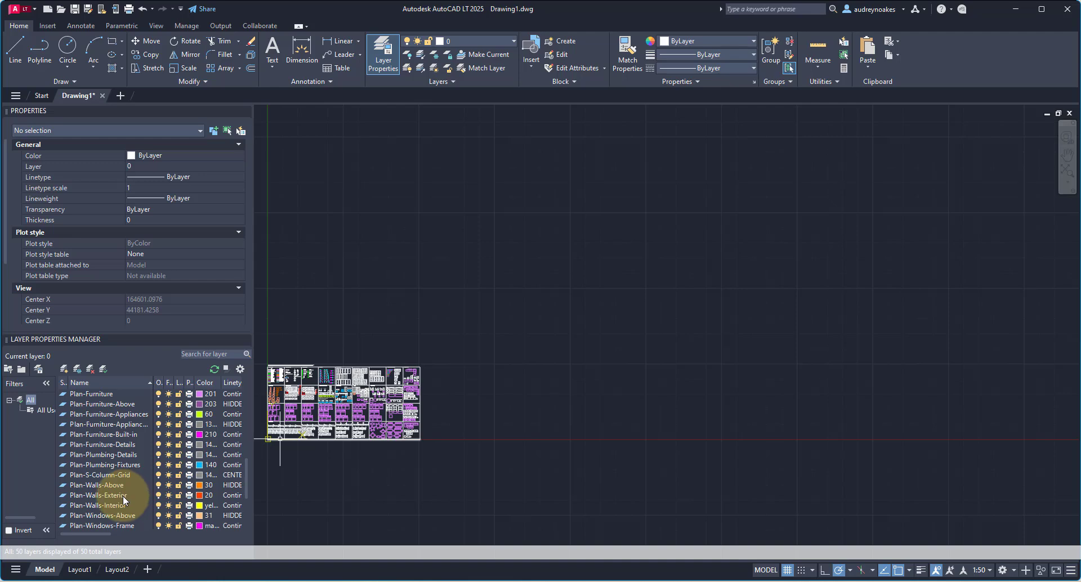
double_click(62, 495)
scroll(582, 349, up, 2)
text(pl)
key(Return)
click(448, 319)
text(4500)
key(Return)
scroll(507, 319, down, 5)
text(4825)
key(Return)
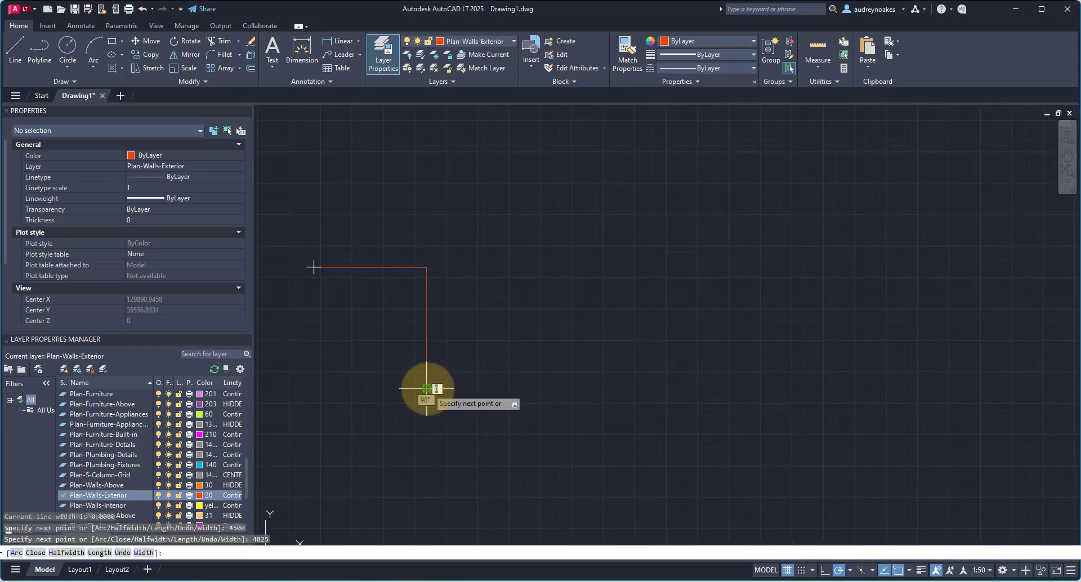
click(512, 332)
click(569, 297)
On the Plan-Walls-Interior layer, draw a polyline along the room's left and lower sides to join the ends of the exterior wall line
double_click(97, 506)
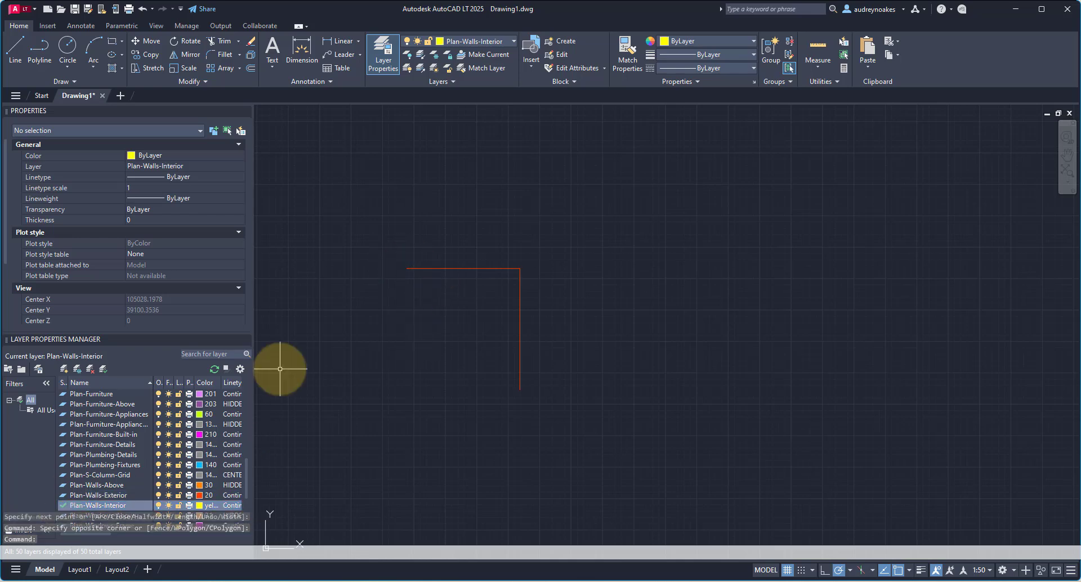
key(Return)
click(407, 269)
click(407, 390)
click(520, 389)
key(Return)
middle_drag(478, 330, 509, 362)
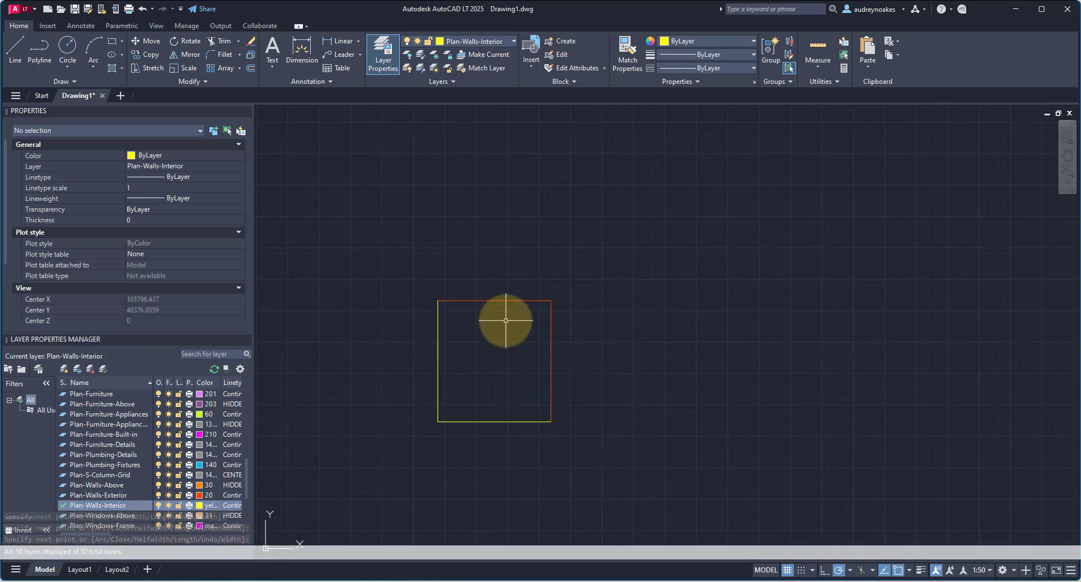
Offset the exterior wall polyline 300 mm outward and the interior wall polyline 150 mm outward
click(565, 329)
text(o)
key(Return)
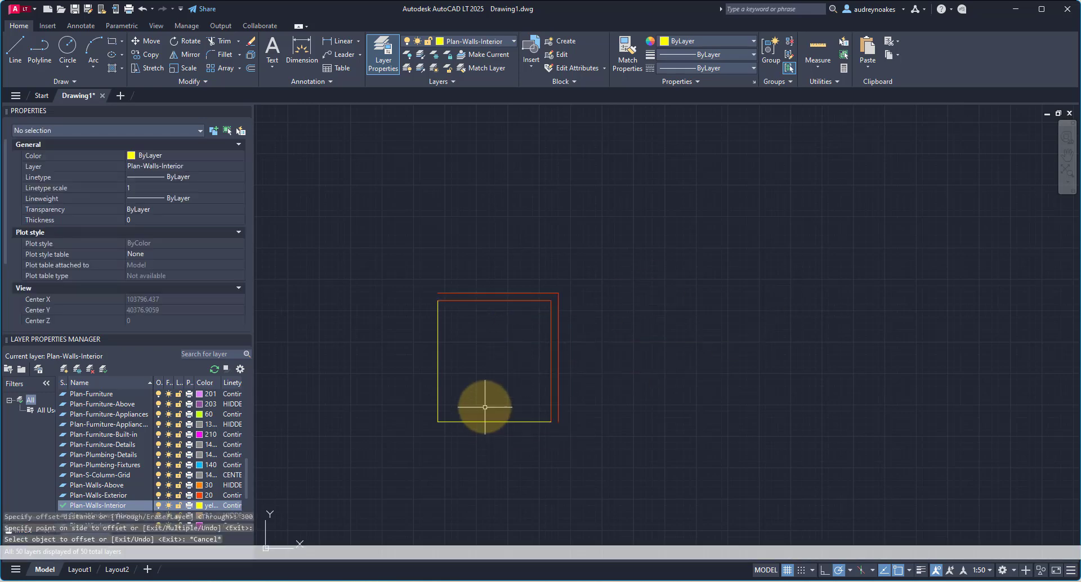
text(150)
key(Return)
click(460, 466)
key(Escape)
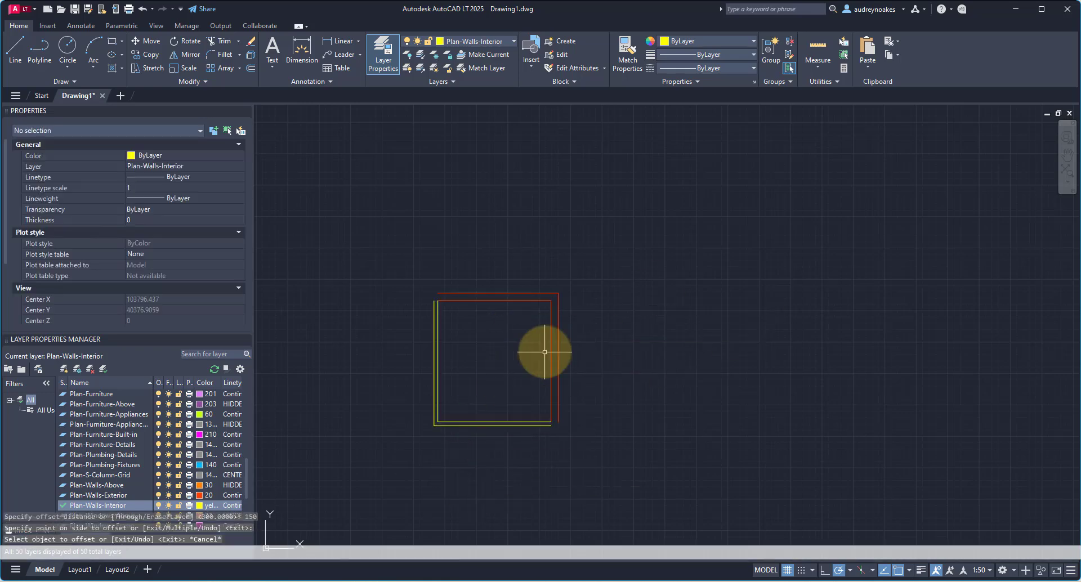
Draw two short guide lines, one just below the right exterior wall's end and one just left of the upper exterior wall's end
scroll(528, 342, up, 2)
middle_drag(526, 346, 563, 316)
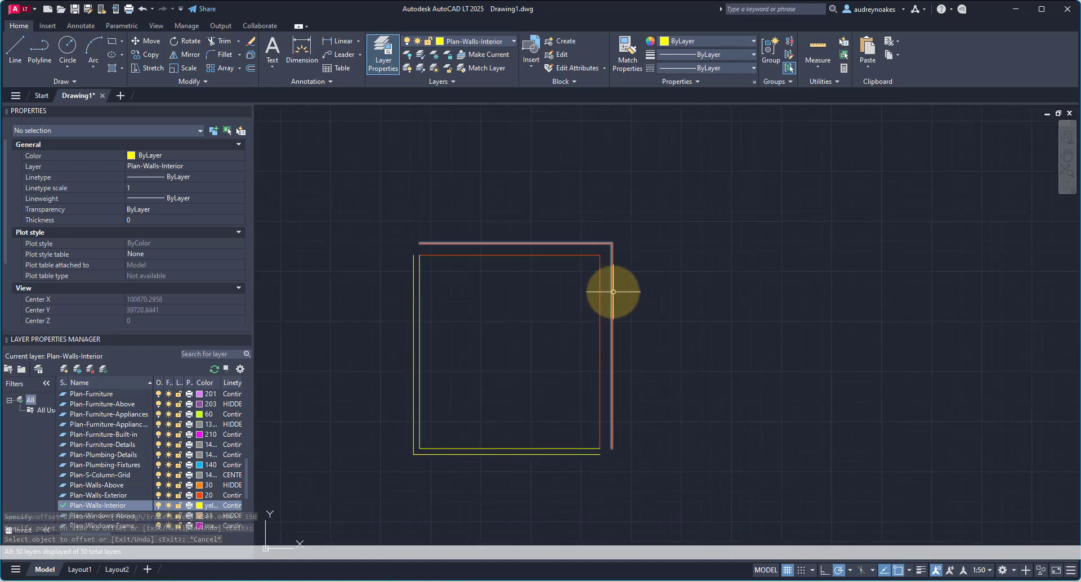
text(l)
key(Return)
click(589, 473)
click(626, 473)
key(Return)
text(l)
key(Return)
click(398, 233)
click(397, 270)
key(Return)
Extend both lines of the exterior wall at each open end to the short guide lines
drag(405, 269, 377, 260)
text(ex)
drag(425, 235, 437, 278)
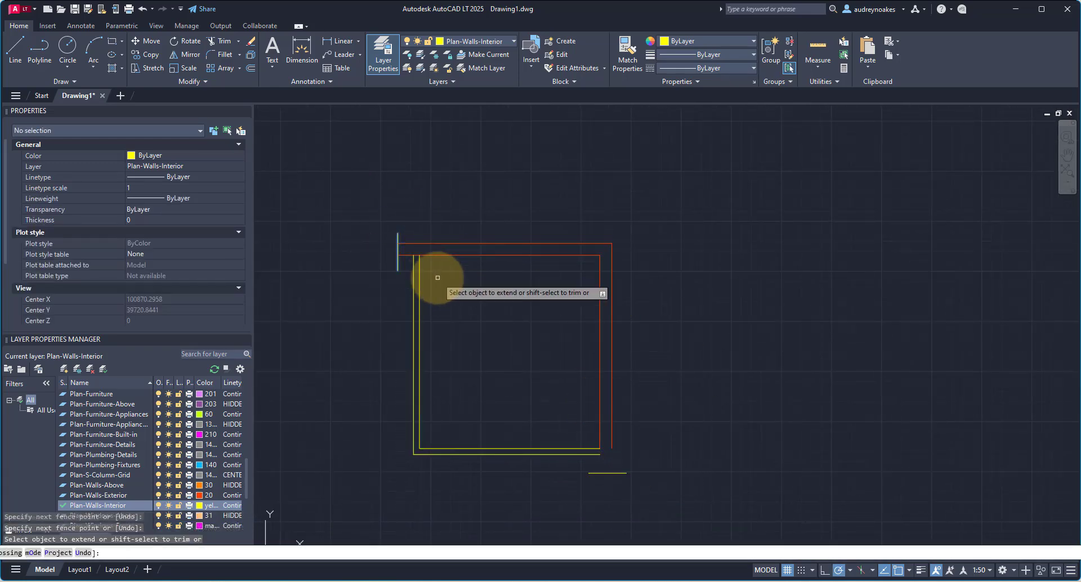
key(Escape)
drag(617, 466, 613, 482)
key(space)
key(Escape)
Delete the two short guide lines at the ends of the exterior walls
mouse_move(587, 424)
mouse_down()
mouse_move(641, 433)
mouse_move(613, 481)
mouse_up()
key(Delete)
click(397, 241)
key(Delete)
mouse_move(568, 438)
middle_down()
mouse_move(533, 398)
mouse_move(548, 412)
middle_up()
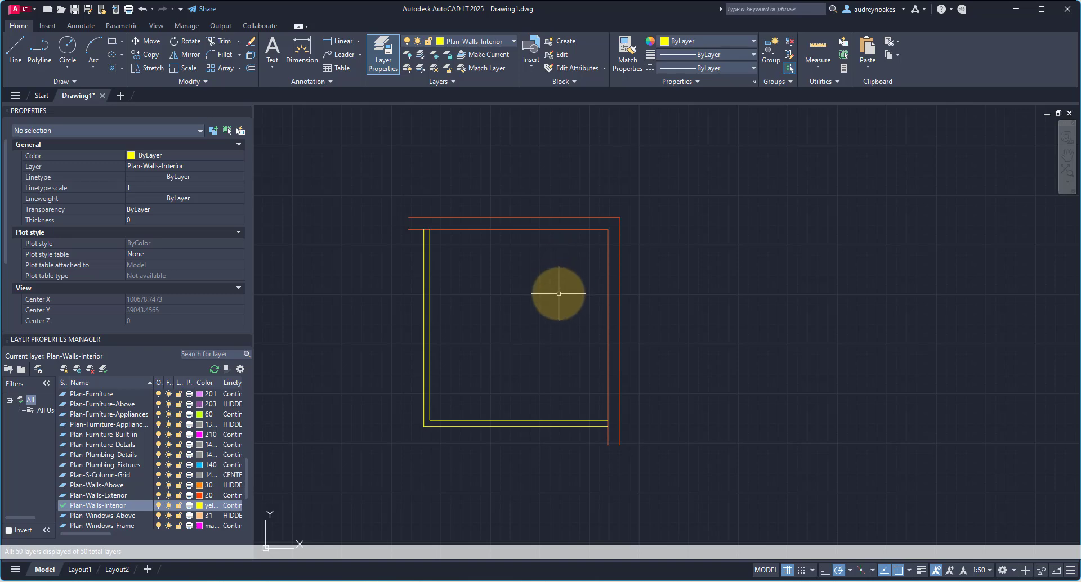
Copy a single-leaf door block from the Doors in Plan section of the block library
scroll(554, 297, up, 1)
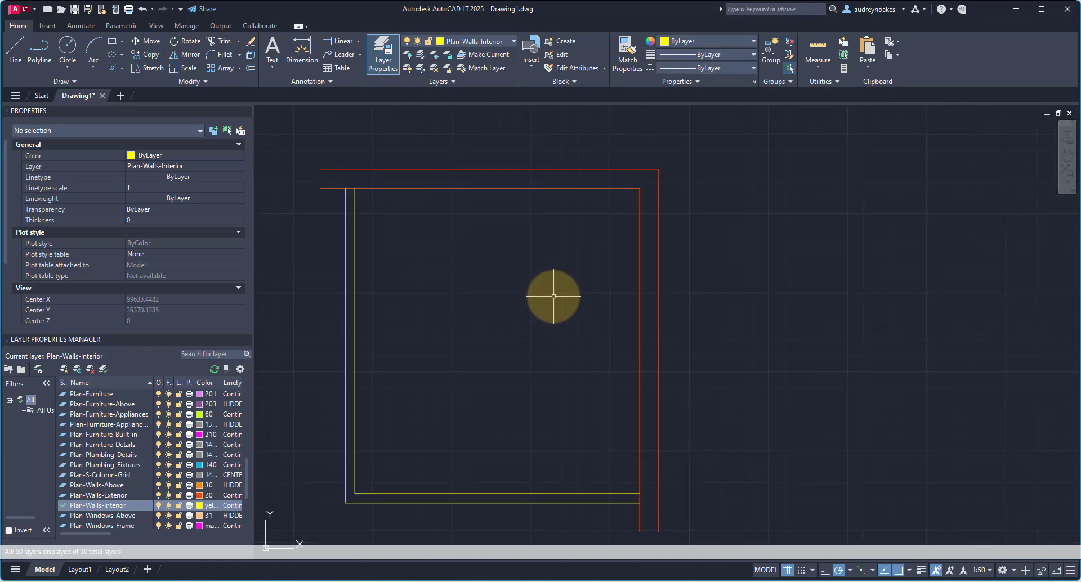
scroll(550, 309, down, 2)
scroll(514, 345, down, 2)
middle_drag(531, 342, 772, 226)
scroll(771, 225, up, 1)
middle_drag(388, 378, 724, 275)
middle_drag(361, 453, 563, 455)
middle_drag(409, 457, 794, 440)
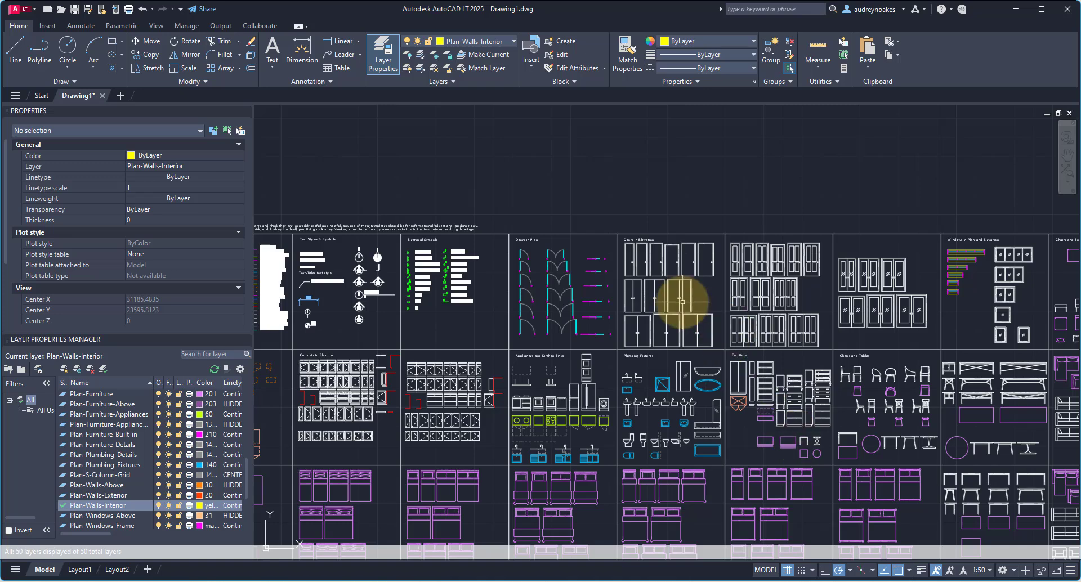
scroll(536, 270, up, 3)
click(534, 313)
click(512, 314)
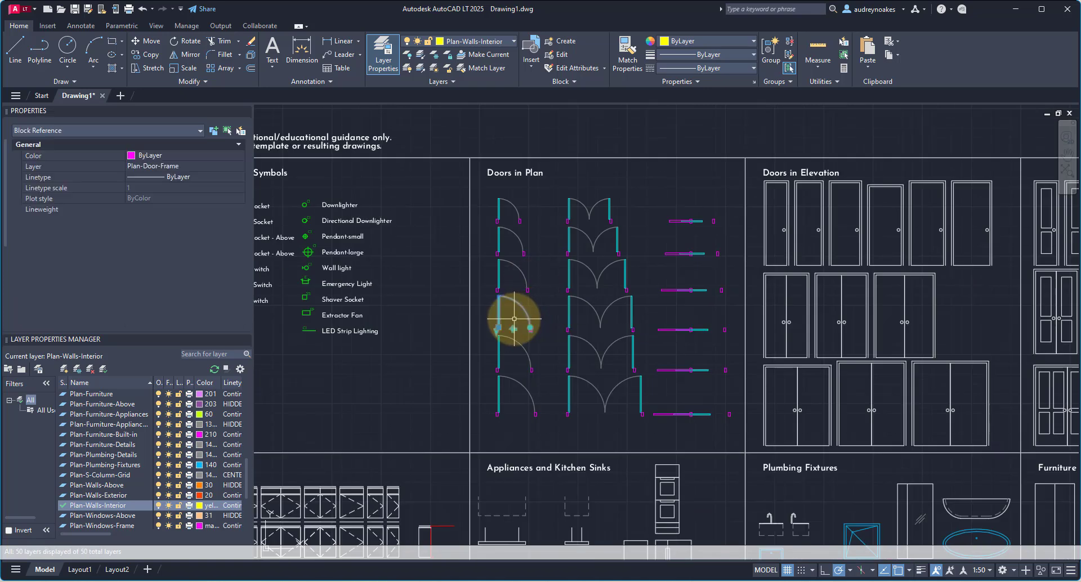
click(535, 263)
key(ctrl+c)
Paste the copied door into the room at the inner lower-left corner of the interior walls
scroll(529, 304, down, 5)
middle_drag(656, 312, 110, 491)
scroll(113, 489, up, 1)
middle_drag(292, 443, 462, 373)
scroll(463, 373, up, 1)
scroll(461, 371, up, 4)
middle_drag(270, 380, 729, 380)
key(ctrl+v)
scroll(567, 372, up, 4)
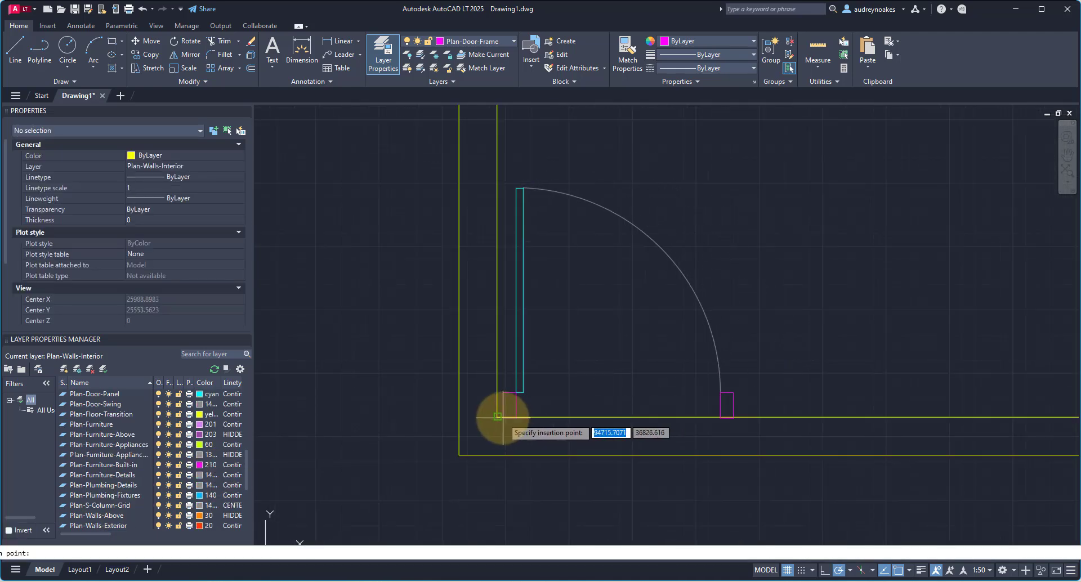
click(500, 418)
Move the door 50 mm left so the inner edge of its left jamb meets the room's inner corner
click(532, 371)
click(507, 407)
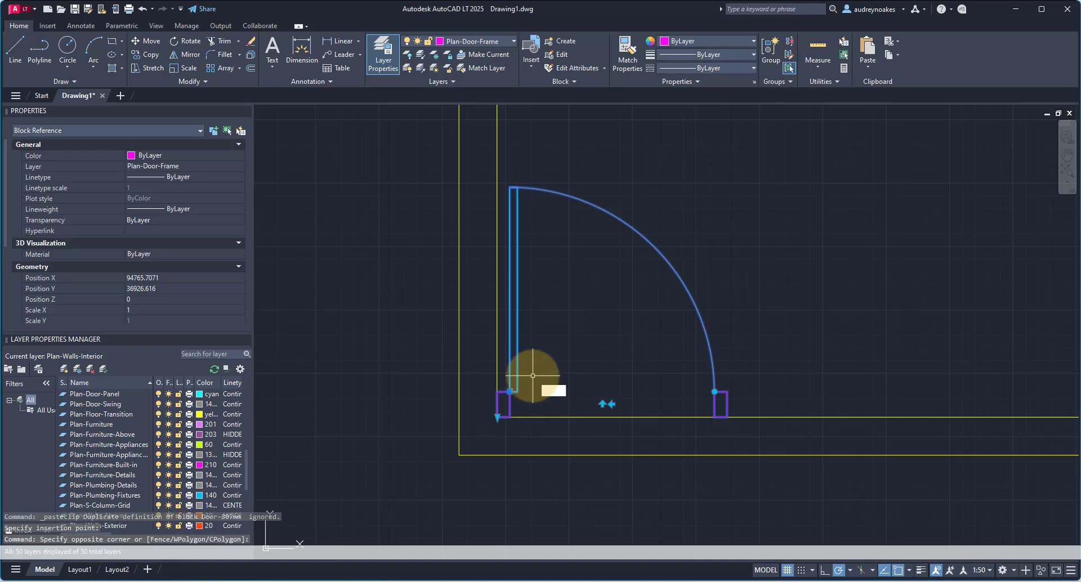
click(532, 375)
scroll(525, 402, up, 4)
text(m)
key(Return)
click(487, 438)
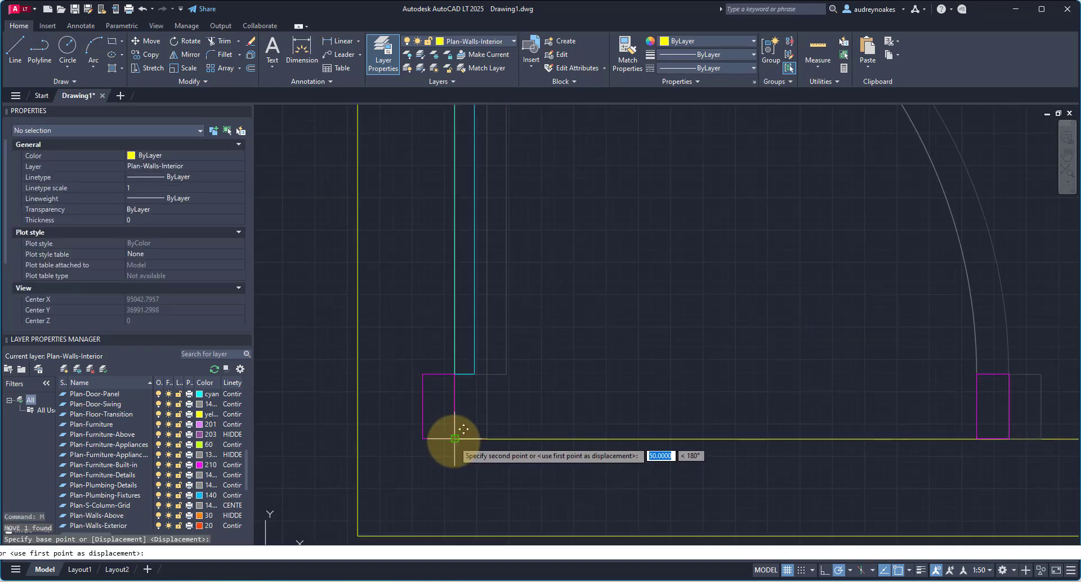
click(455, 438)
Move the door 450 mm to the right, along the lower interior wall
scroll(455, 438, down, 4)
click(557, 321)
click(526, 365)
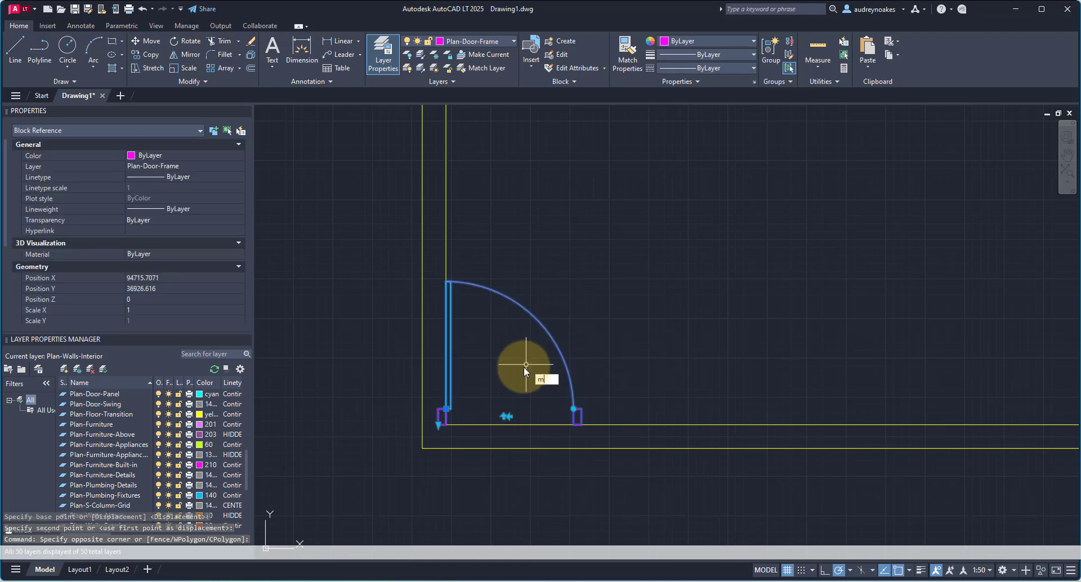
key(Return)
click(526, 376)
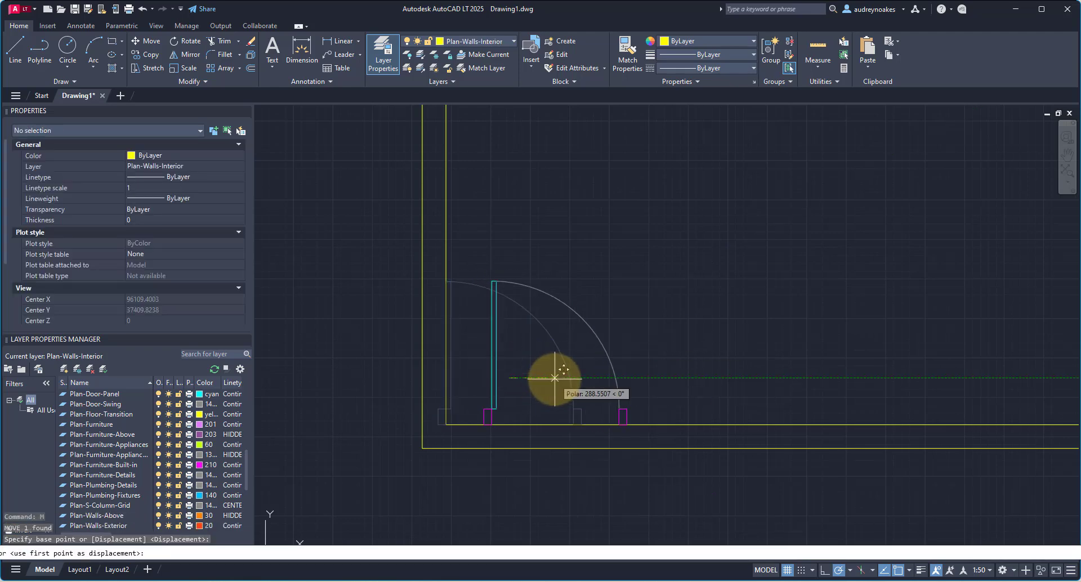
text(450)
key(Return)
Lower the door onto the lower wall's inner face and stretch its frame to the full wall thickness
click(515, 411)
click(517, 409)
click(517, 424)
click(509, 441)
click(509, 448)
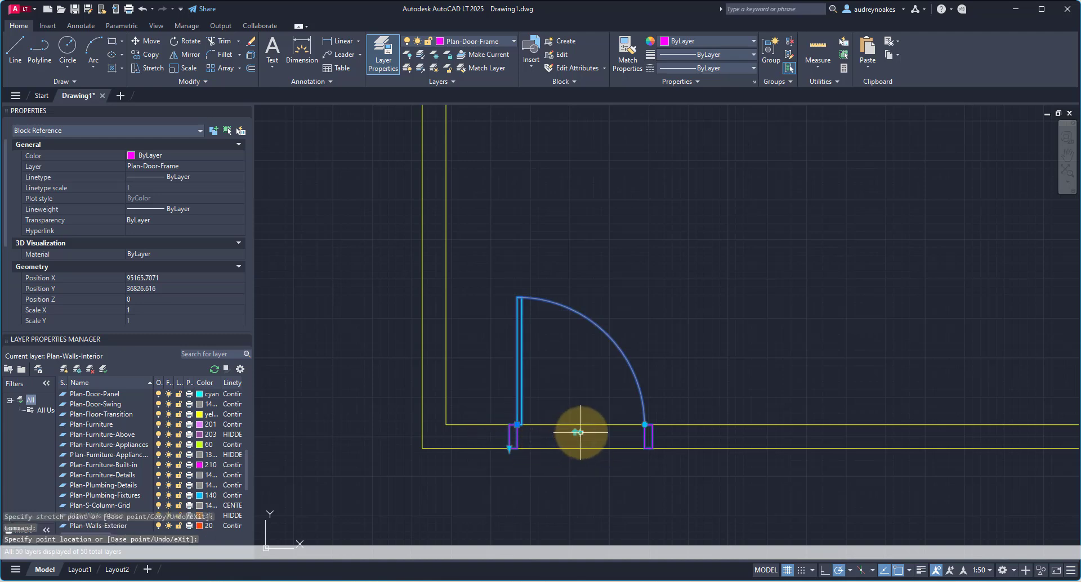
Flip the door horizontally so its leaf hinges on the right jamb
click(578, 433)
key(Escape)
middle_drag(558, 364, 403, 334)
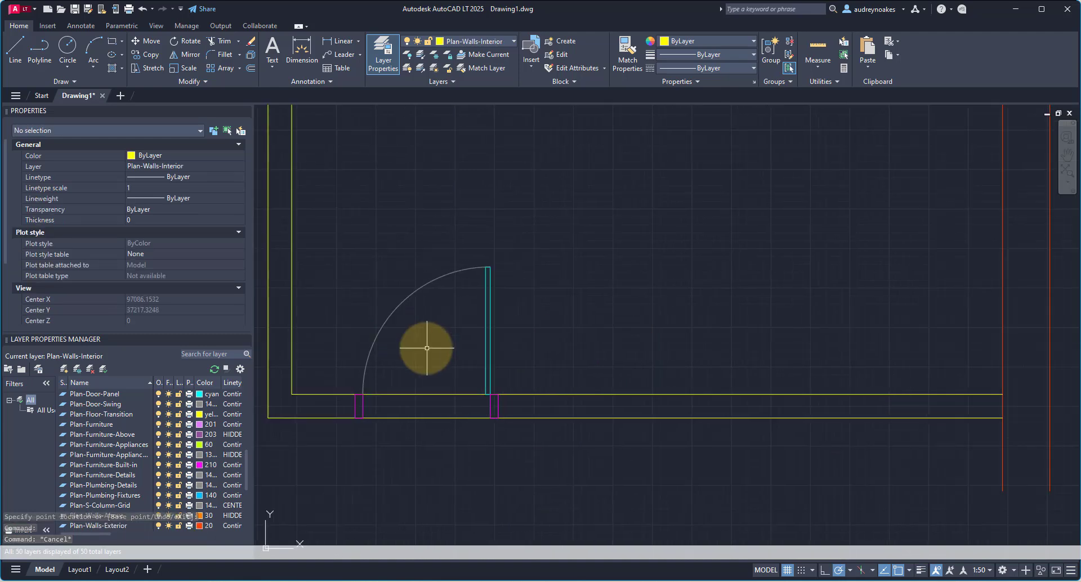
Draw a line across the lower wall's thickness at the outer edge of each door jamb
text(l)
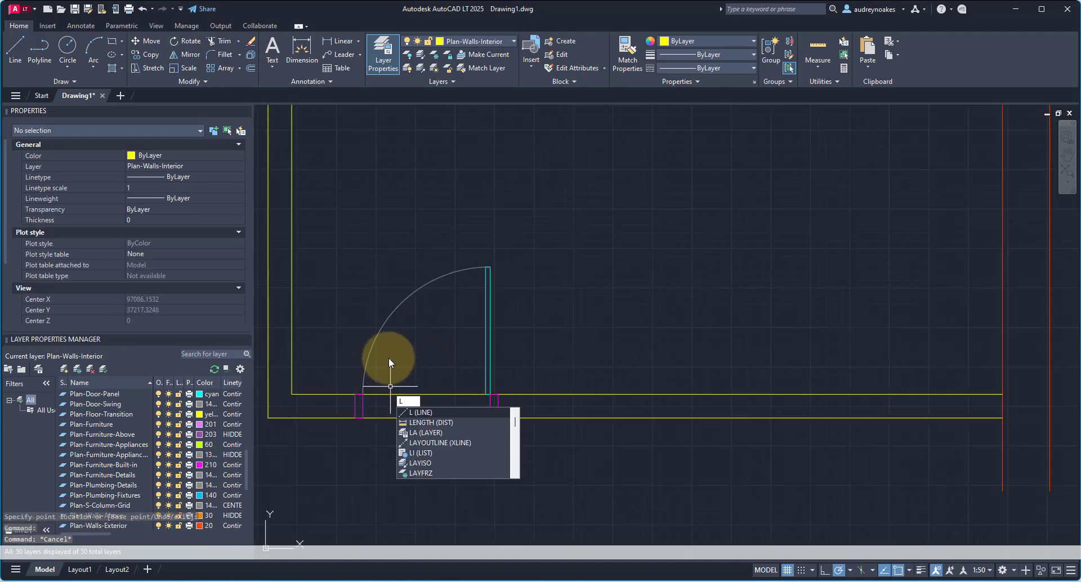
key(Return)
click(355, 417)
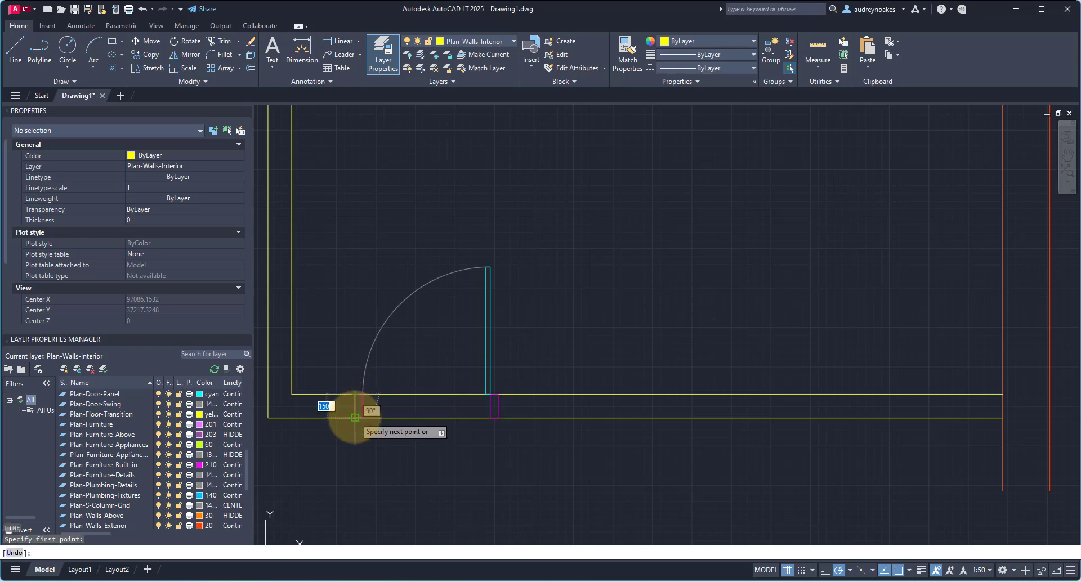
key(Return)
click(498, 418)
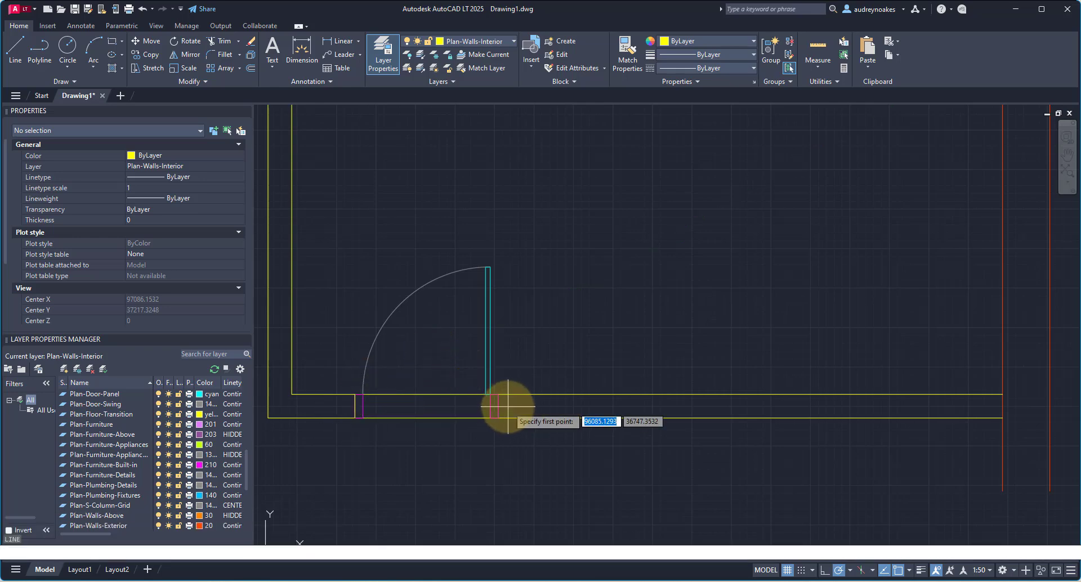
click(497, 394)
key(Return)
Trim the two lower wall lines between the jamb lines to open the doorway
click(355, 404)
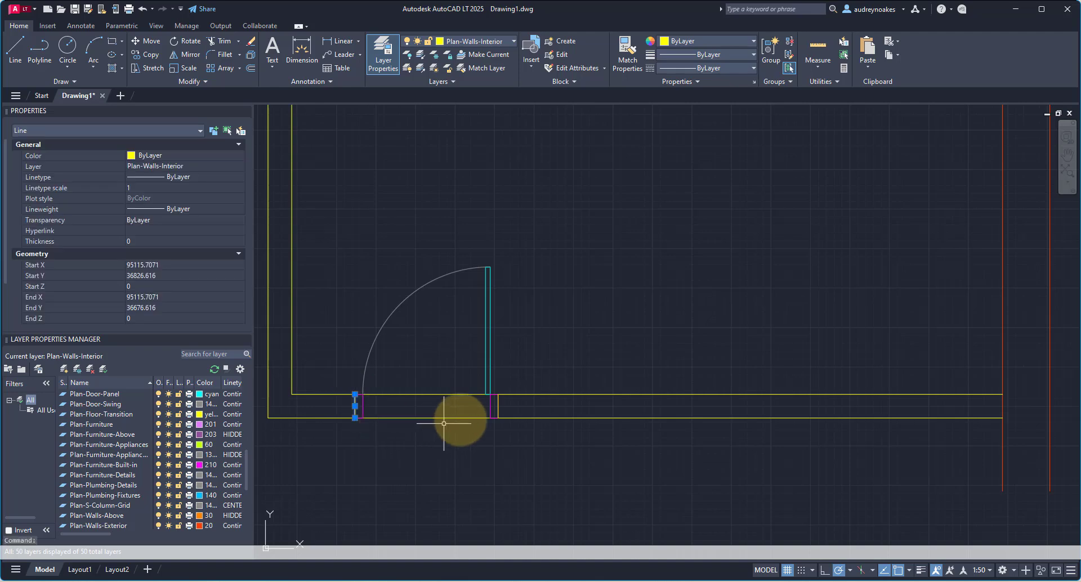
click(499, 400)
text(tr)
key(Return)
drag(441, 367, 434, 469)
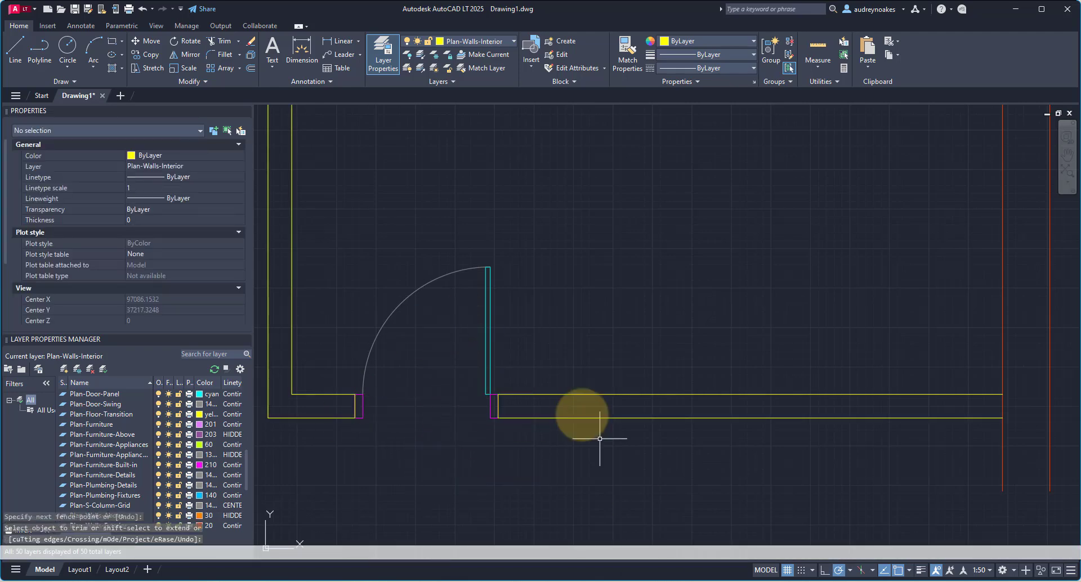
middle_drag(596, 307, 586, 335)
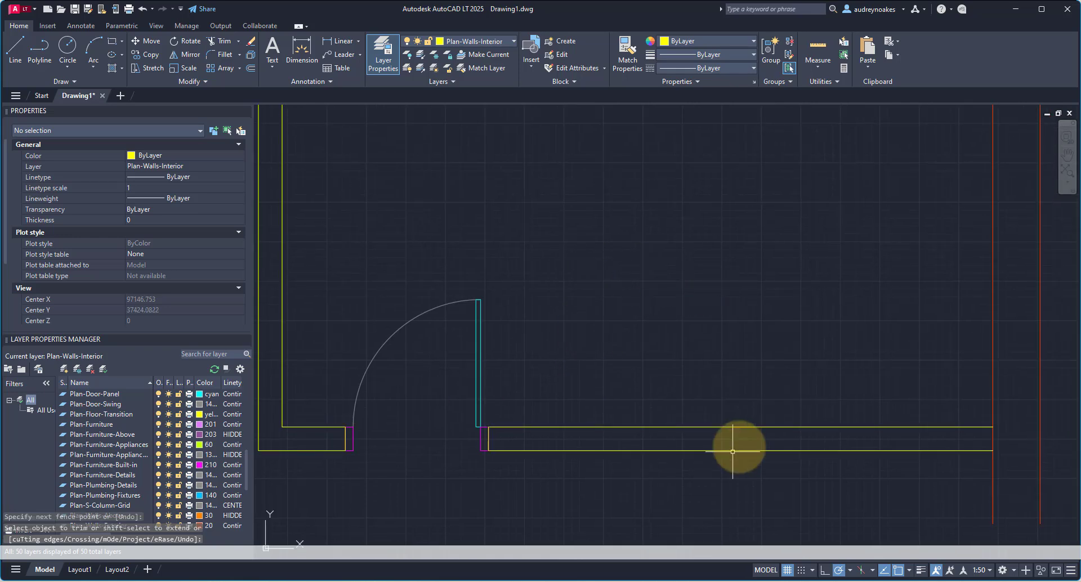
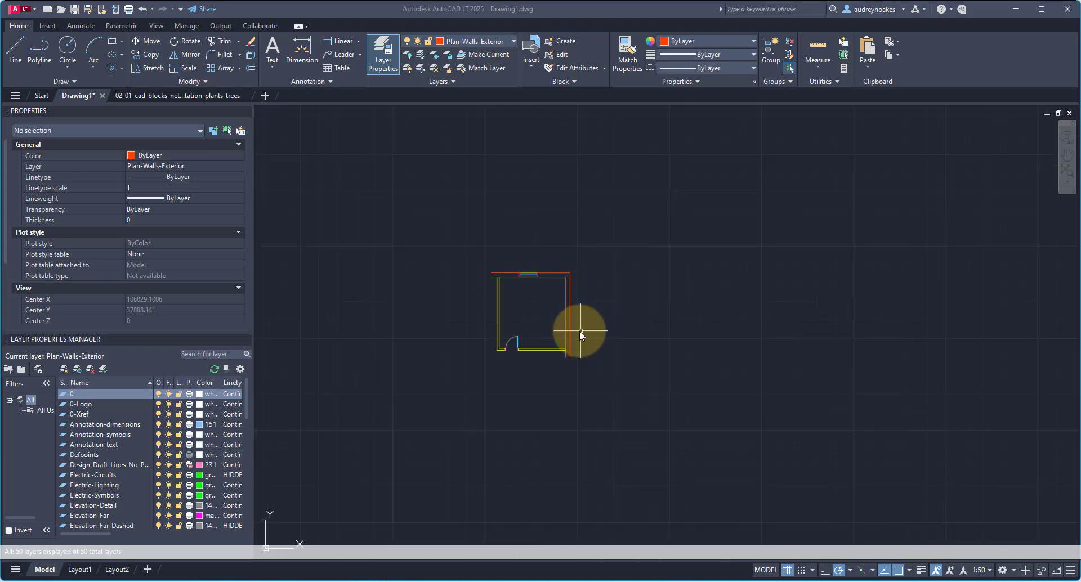
Copy the two-pillow superking bed from the block library and paste it inside the room
scroll(575, 338, down, 6)
scroll(355, 462, up, 4)
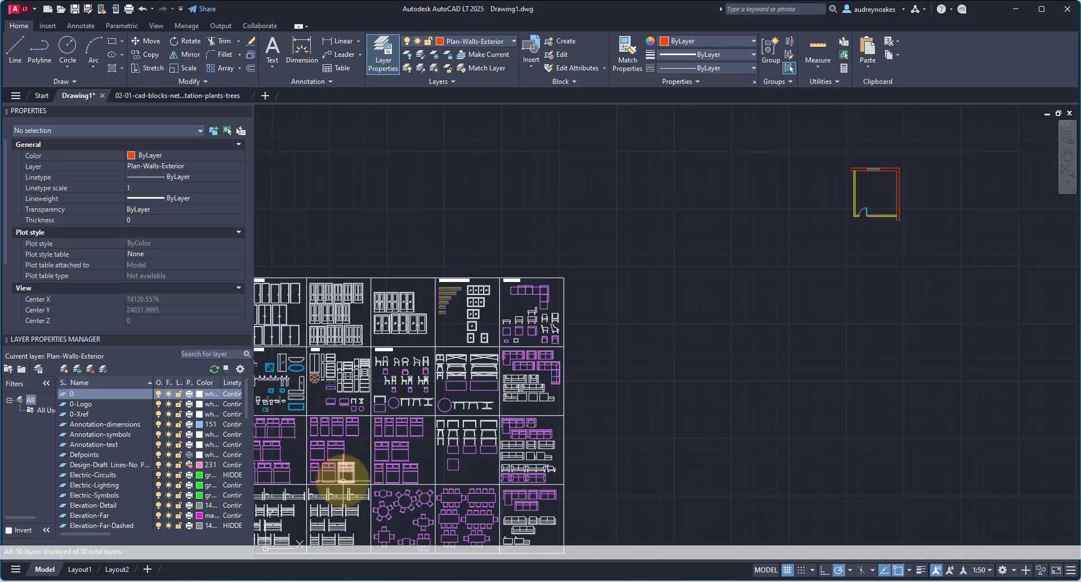
scroll(341, 476, up, 3)
click(485, 382)
key(ctrl+c)
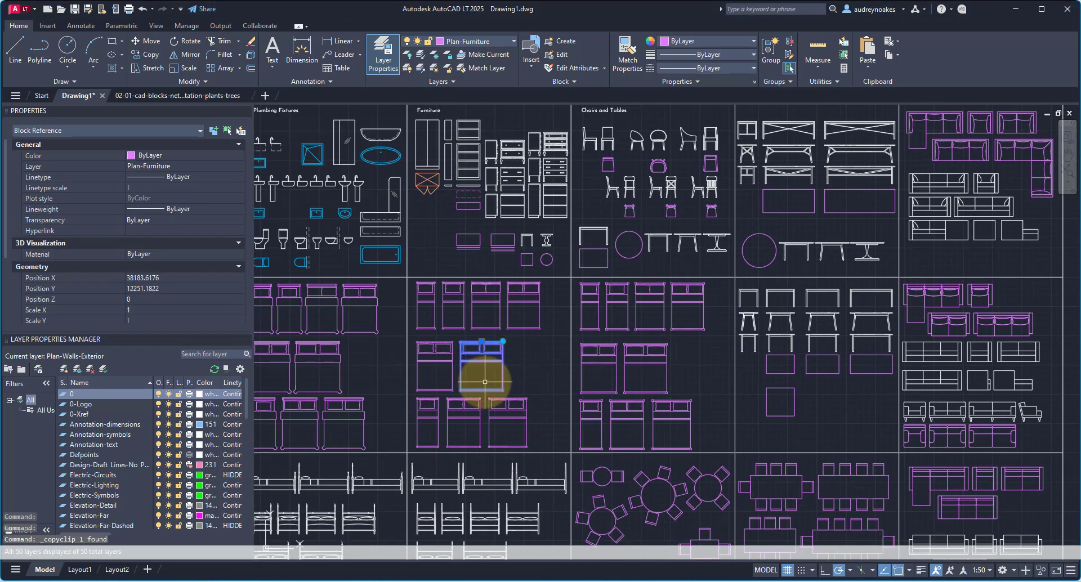
scroll(485, 383, down, 5)
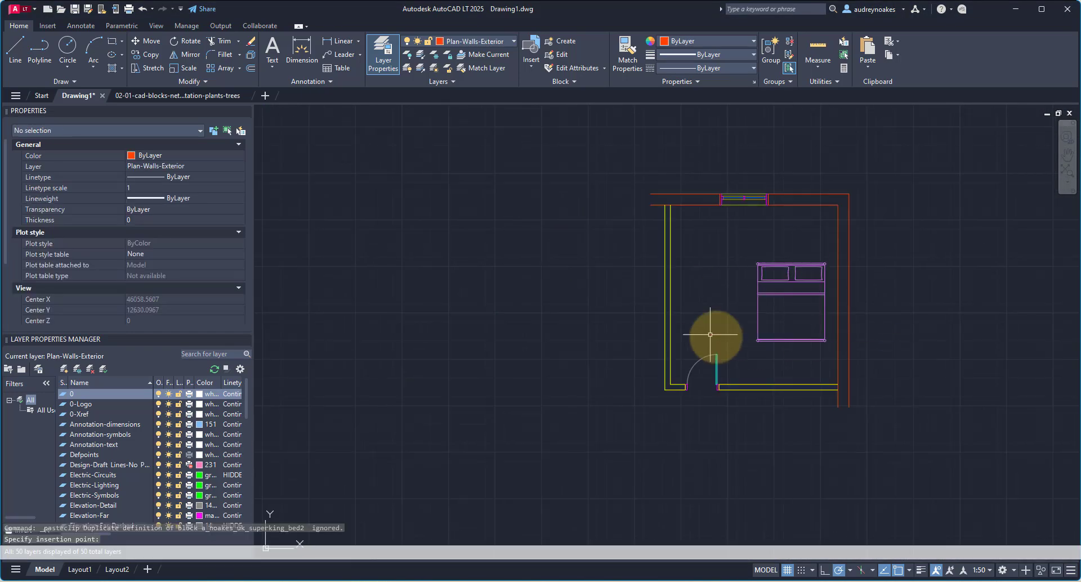
scroll(715, 335, down, 5)
scroll(539, 369, up, 3)
Copy the plan dresser and the plan wardrobe from the library's Furniture section and paste them beside the room
middle_drag(616, 417, 619, 453)
scroll(427, 343, up, 3)
click(473, 328)
click(463, 345)
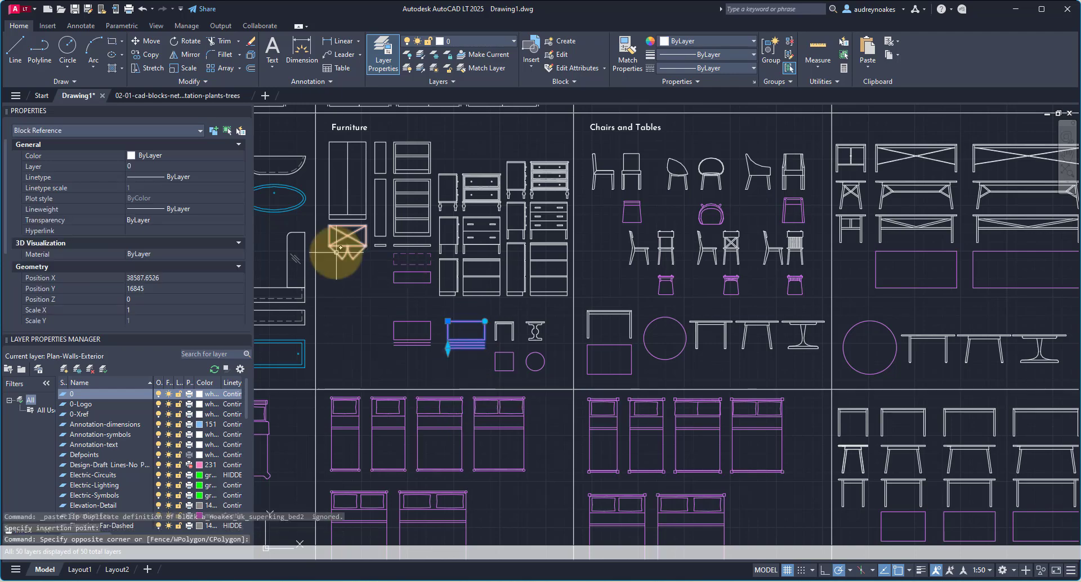
click(336, 252)
key(ctrl+c)
scroll(473, 378, down, 4)
key(ctrl+v)
click(618, 376)
Copy the adjustable rectangular plan table from the Chairs and Tables section and paste it beside the room
scroll(618, 377, down, 5)
middle_drag(534, 431, 898, 251)
scroll(648, 333, up, 3)
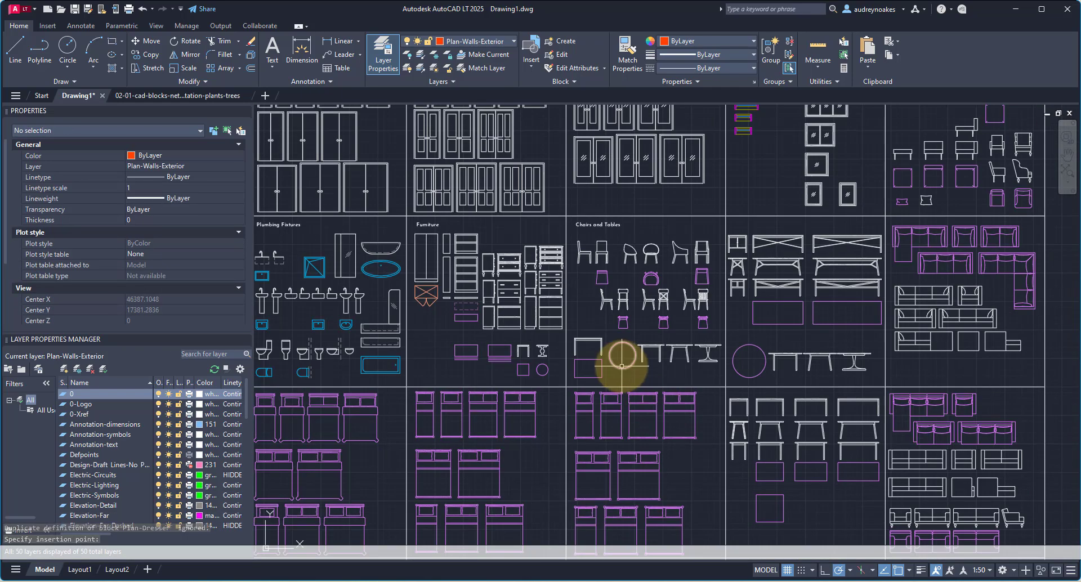
click(601, 366)
key(ctrl+c)
scroll(593, 362, down, 5)
key(ctrl+v)
click(647, 331)
Copy the curved plan armchair from the Chairs and Sofas section and paste it below the room
middle_drag(469, 415, 648, 354)
scroll(625, 352, up, 5)
click(675, 403)
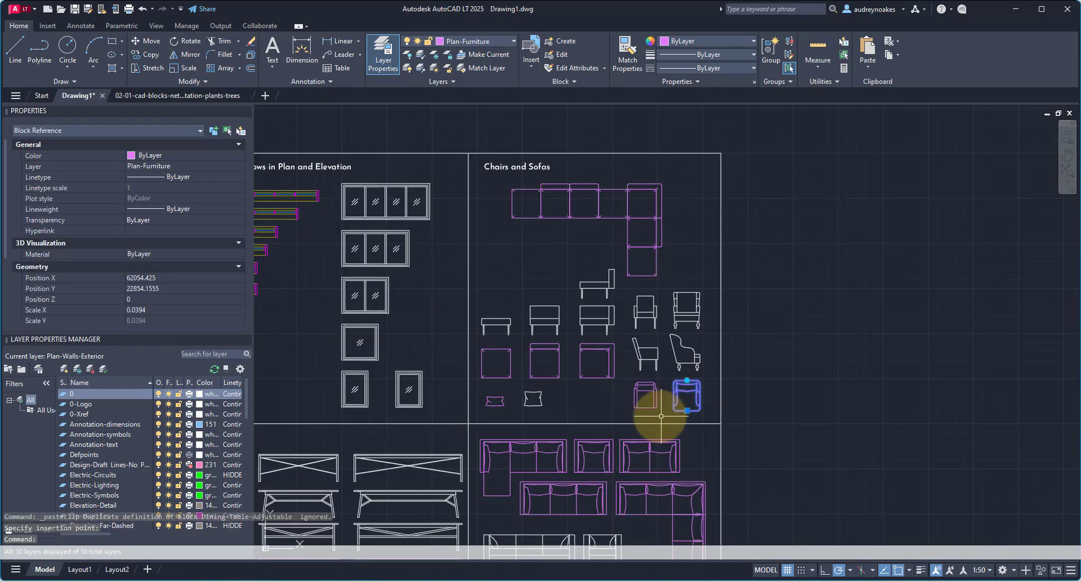
drag(509, 393, 489, 418)
key(Escape)
click(688, 403)
key(ctrl+c)
scroll(687, 401, down, 5)
key(ctrl+v)
scroll(668, 356, down, 6)
click(694, 342)
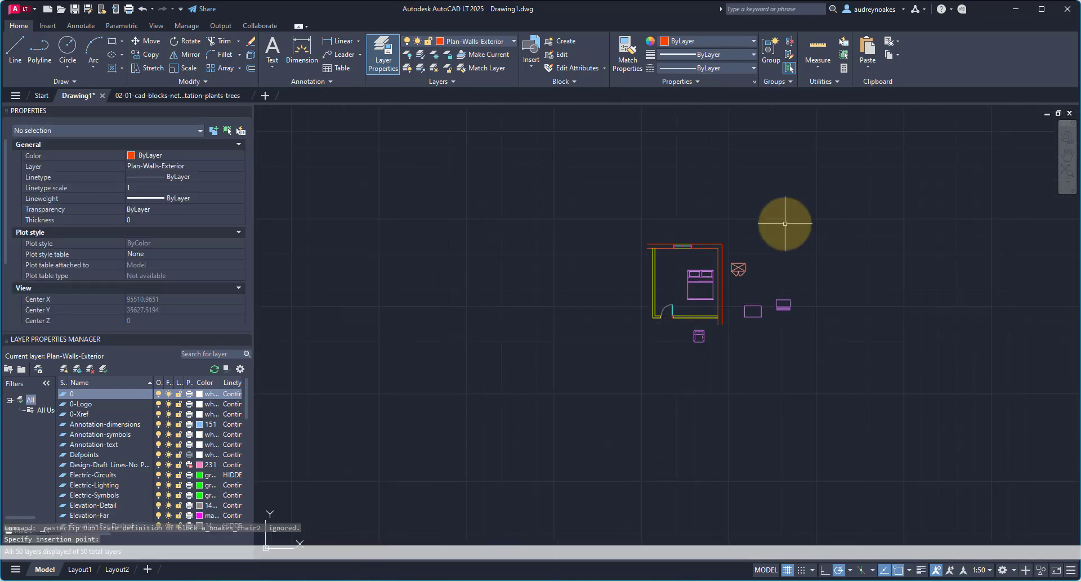
Rotate the bed a quarter turn so its headboard faces the right wall
middle_drag(712, 373, 473, 428)
scroll(417, 338, up, 4)
click(534, 312)
click(532, 321)
click(565, 306)
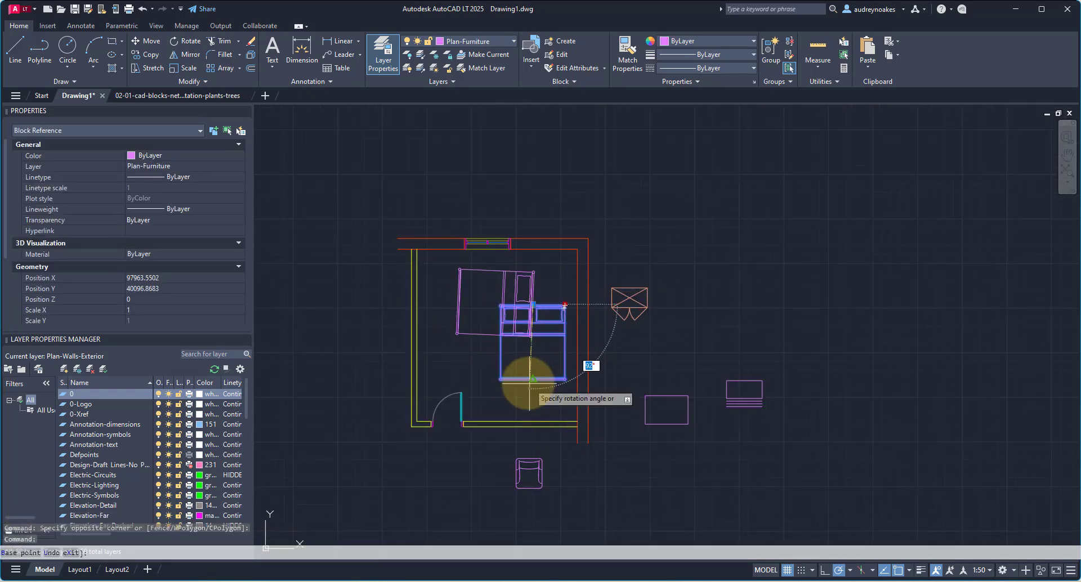
click(532, 411)
Move the bed so the middle of its headboard sits against the right wall's inner face
scroll(535, 305, up, 2)
text(m)
key(space)
click(536, 304)
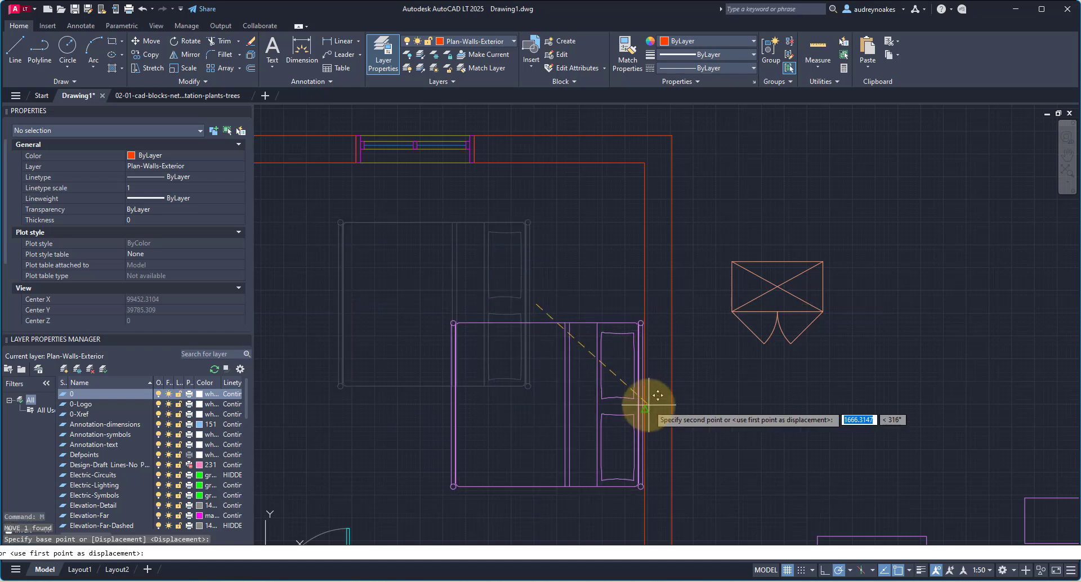
click(649, 405)
Rotate the armchair below the room so it faces right at a slight tilt
scroll(605, 279, down, 4)
click(589, 449)
click(573, 450)
click(575, 458)
click(535, 484)
Mirror the armchair across a horizontal line below it, keeping the original
text(mi)
key(space)
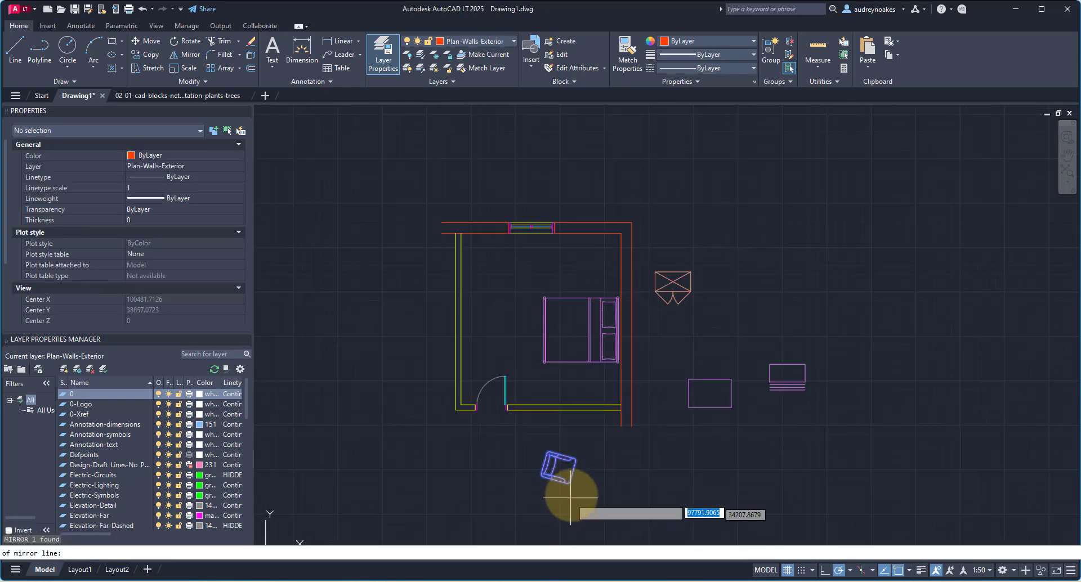
click(571, 496)
click(523, 495)
click(542, 531)
Move both armchairs into the room along the left wall, facing the bed
click(589, 474)
click(547, 531)
text(m)
key(space)
click(587, 495)
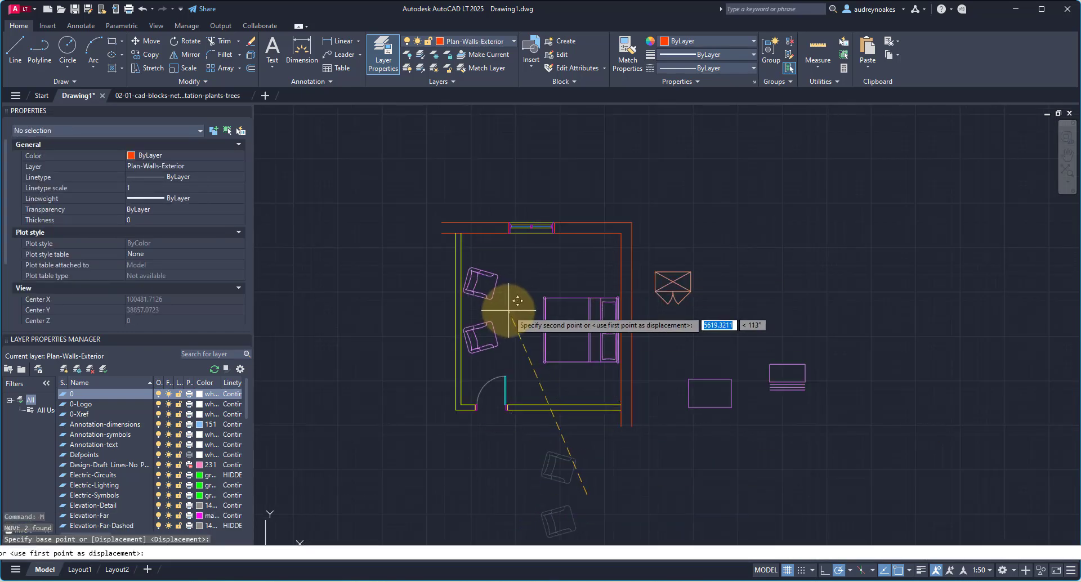
click(508, 310)
Move the wardrobe into the room's upper-left inner corner
click(678, 290)
text(m)
key(space)
click(655, 272)
click(461, 234)
Copy the wardrobe into the room's upper-right inner corner
click(494, 259)
text(m)
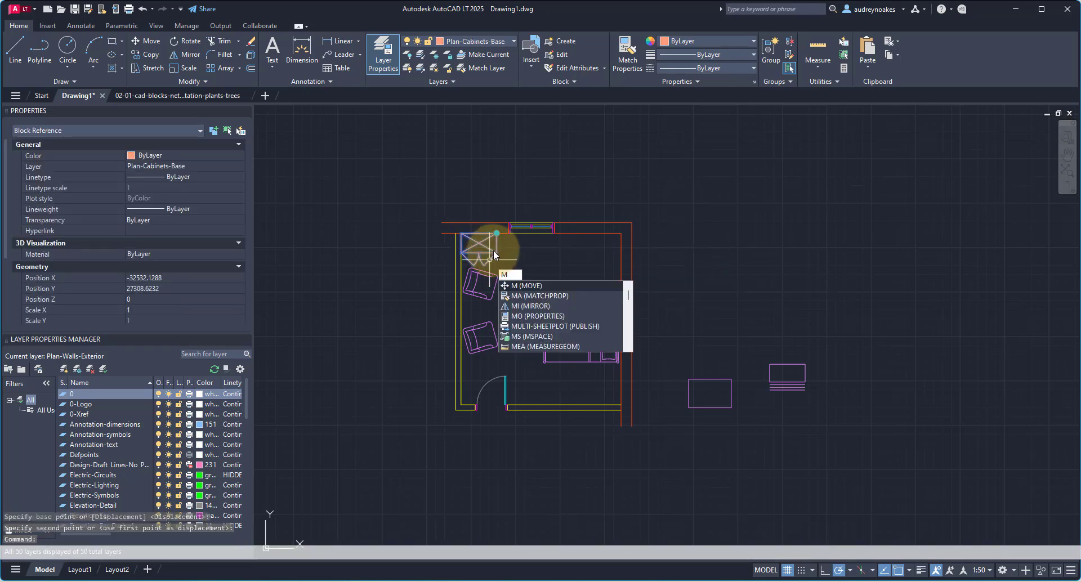
key(Escape)
click(490, 249)
text(co)
click(496, 233)
click(621, 233)
key(space)
Shorten the adjustable table's length to make a small bedside table
click(753, 361)
click(715, 387)
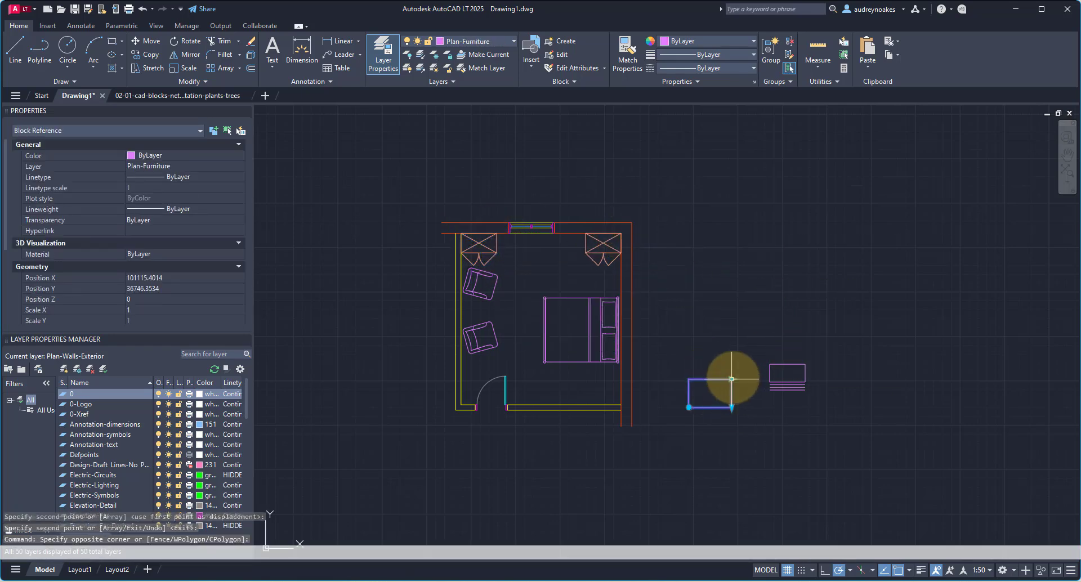
click(732, 379)
key(Return)
key(Escape)
Move the small table beside the bed's lower edge near the headboard
click(690, 389)
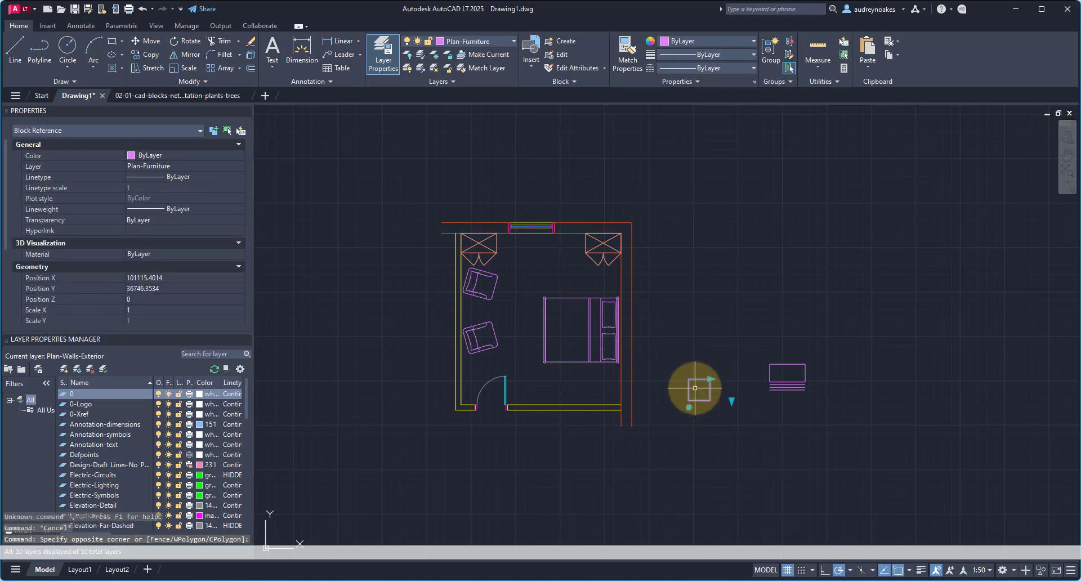
text(m)
key(space)
click(699, 393)
scroll(599, 378, up, 4)
click(617, 379)
Mirror the bedside table across the bed's horizontal centreline, keeping the original
click(615, 398)
text(mi)
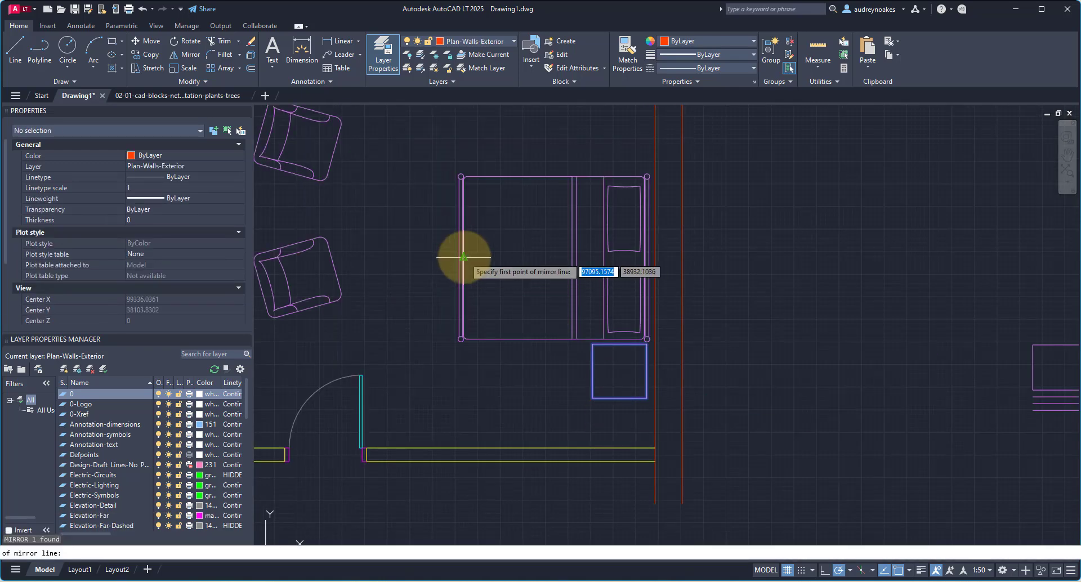
click(461, 258)
click(386, 258)
click(419, 301)
key(Escape)
Rotate the dresser 180° and shorten its drawer extension
scroll(444, 262, down, 3)
click(610, 286)
click(592, 258)
scroll(507, 302, up, 10)
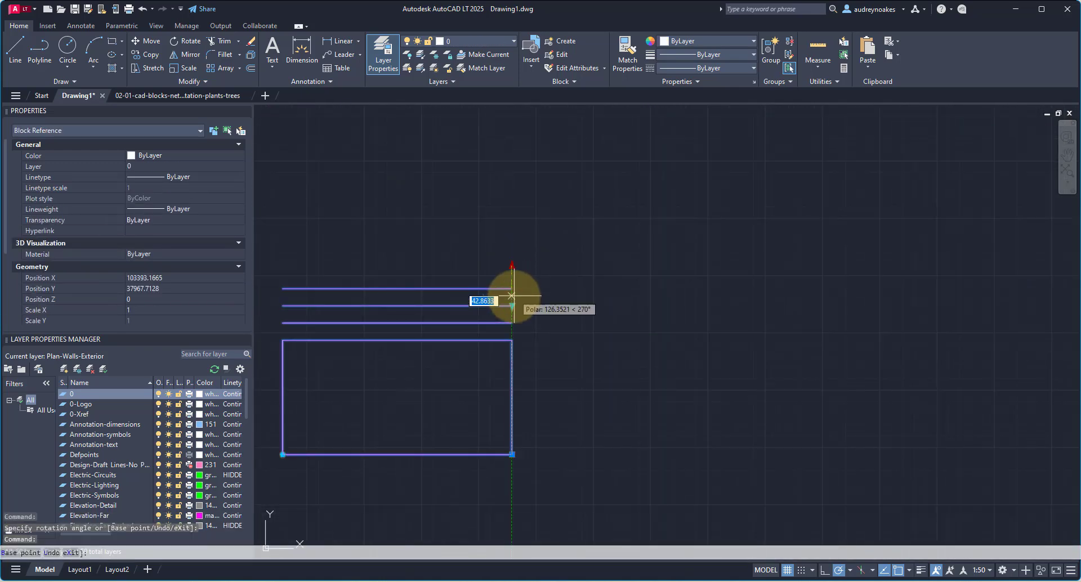
scroll(536, 328, down, 8)
Move the dresser against the lower wall's inner face, between the door and the lower bedside table
text(m)
key(Return)
click(515, 351)
click(330, 392)
key(Escape)
Make Plan-Furniture the current layer
scroll(682, 352, up, 2)
middle_drag(473, 359, 806, 405)
scroll(804, 405, down, 2)
scroll(91, 485, down, 1)
scroll(90, 485, down, 6)
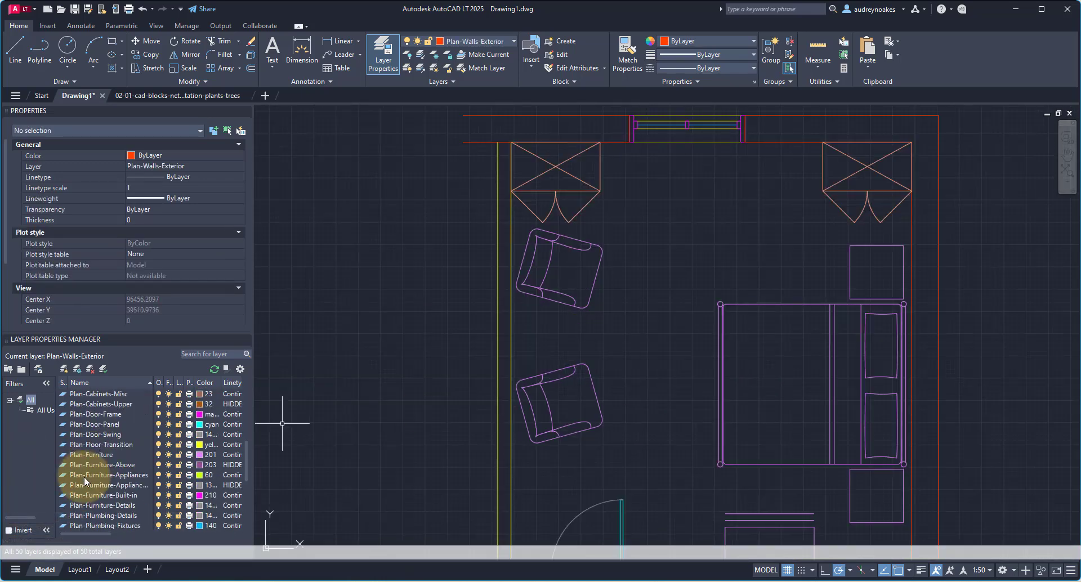
double_click(60, 455)
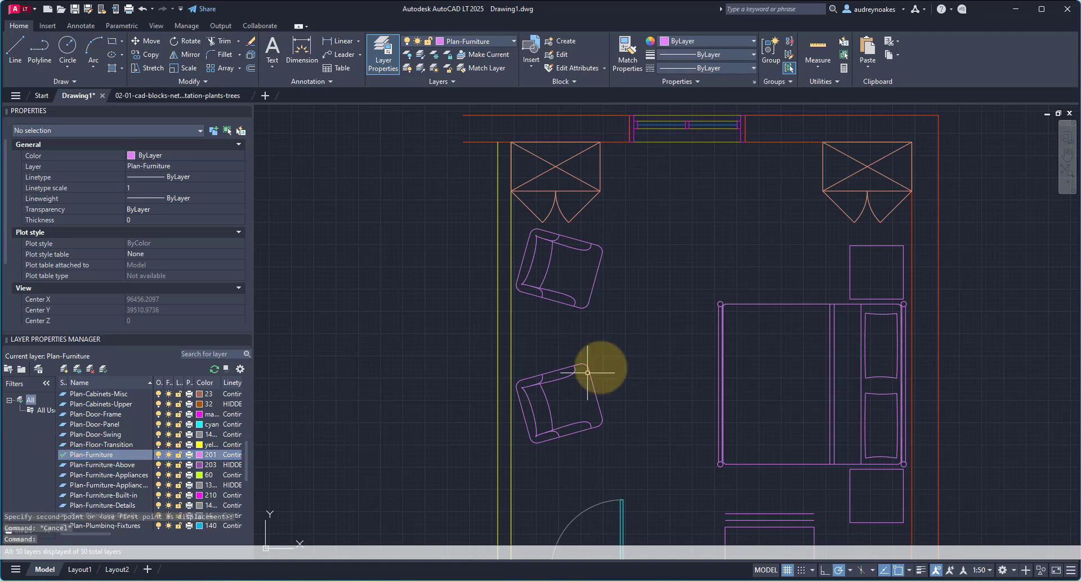
Draw a round side table as a circle of radius 275 mm between the two armchairs
text(c)
key(Return)
click(544, 339)
text(275)
key(Return)
scroll(464, 320, down, 2)
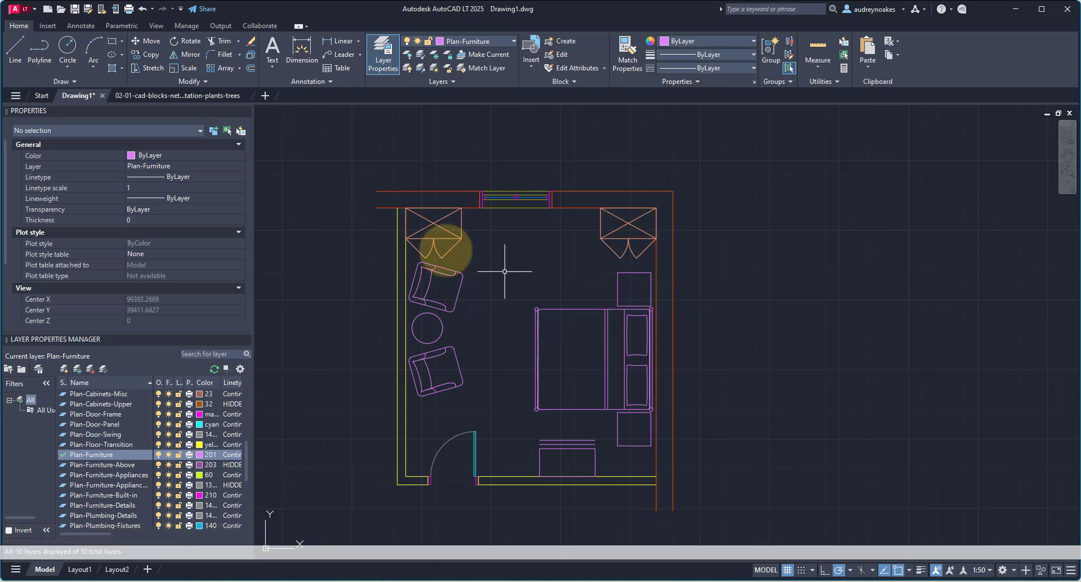
Switch to the vegetation-plants-trees drawing and copy the spiky-leaved plant in the first row under TREES IN PLAN VIEW
click(168, 95)
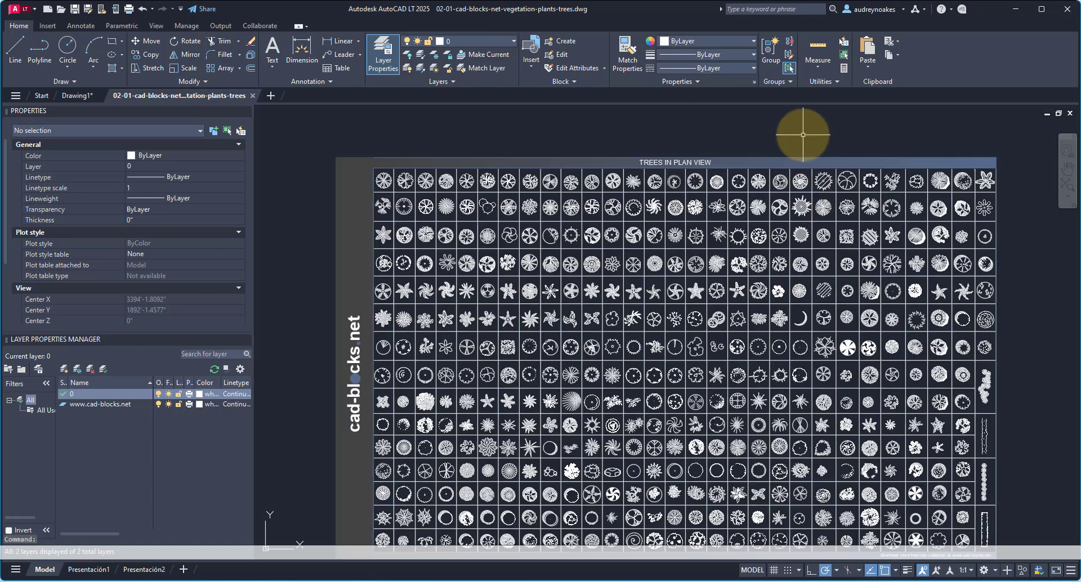
middle_drag(704, 287, 511, 219)
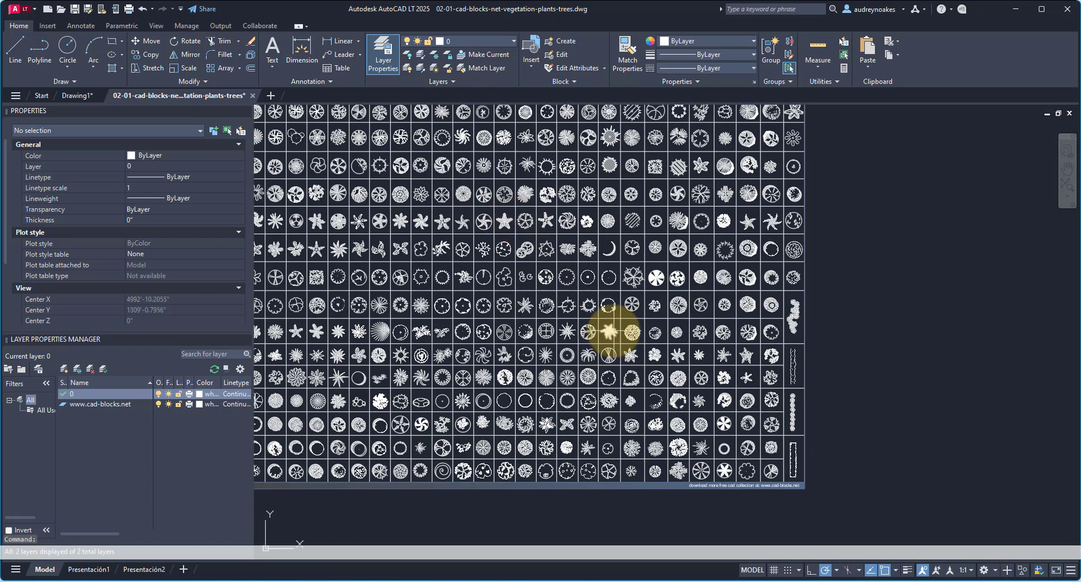
scroll(615, 330, down, 2)
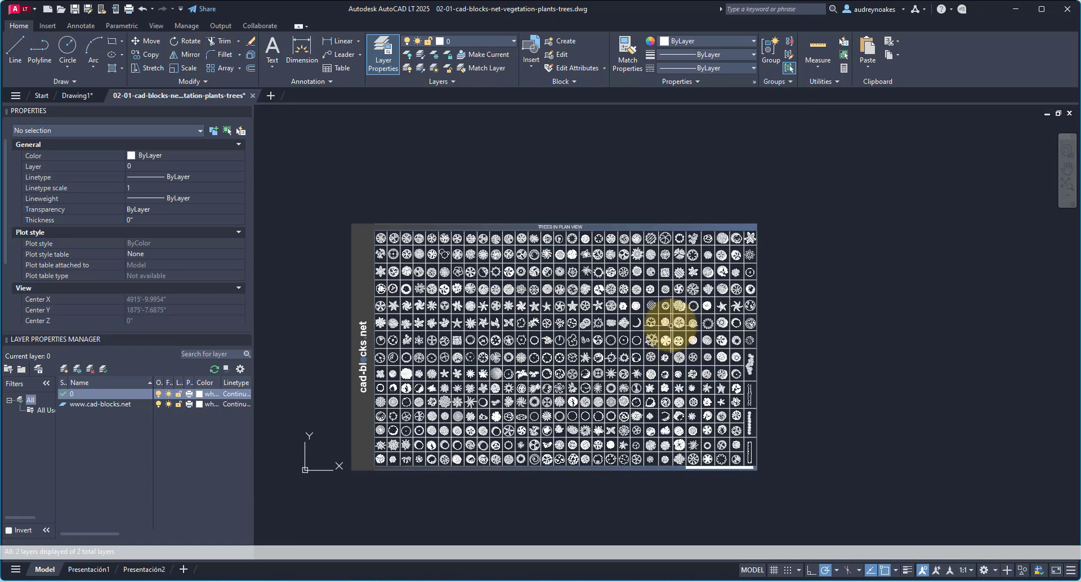
scroll(567, 276, up, 2)
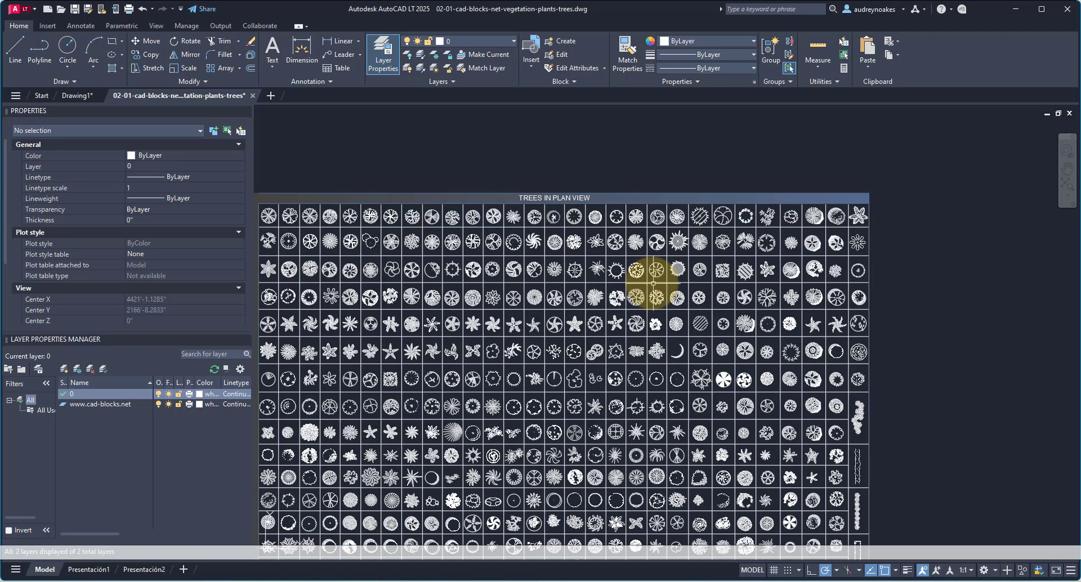
scroll(506, 220, up, 2)
click(518, 213)
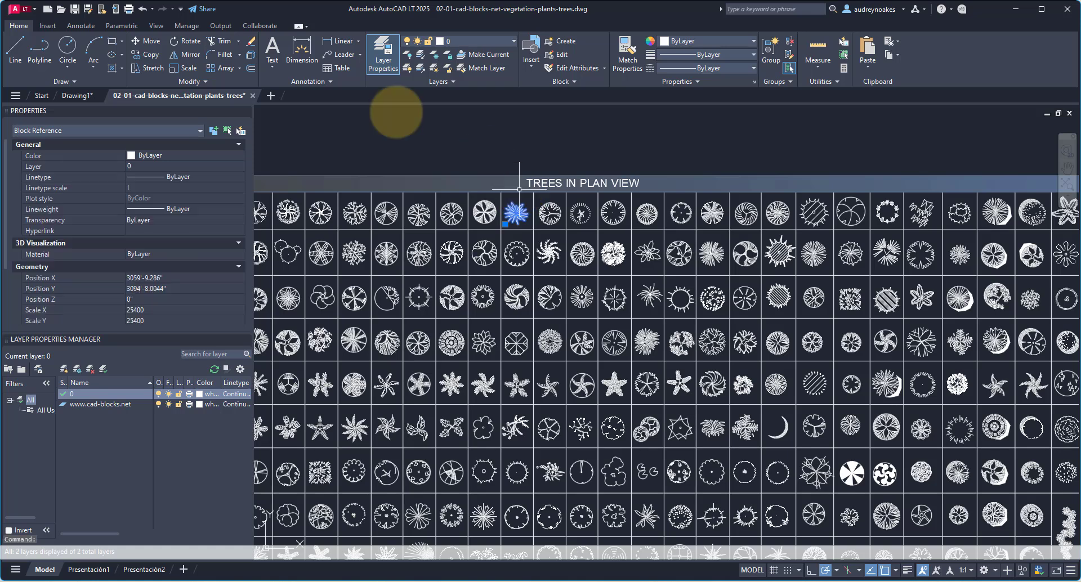
Switch back to Drawing1 and paste the plant between the window and the bed
click(77, 95)
key(ctrl+v)
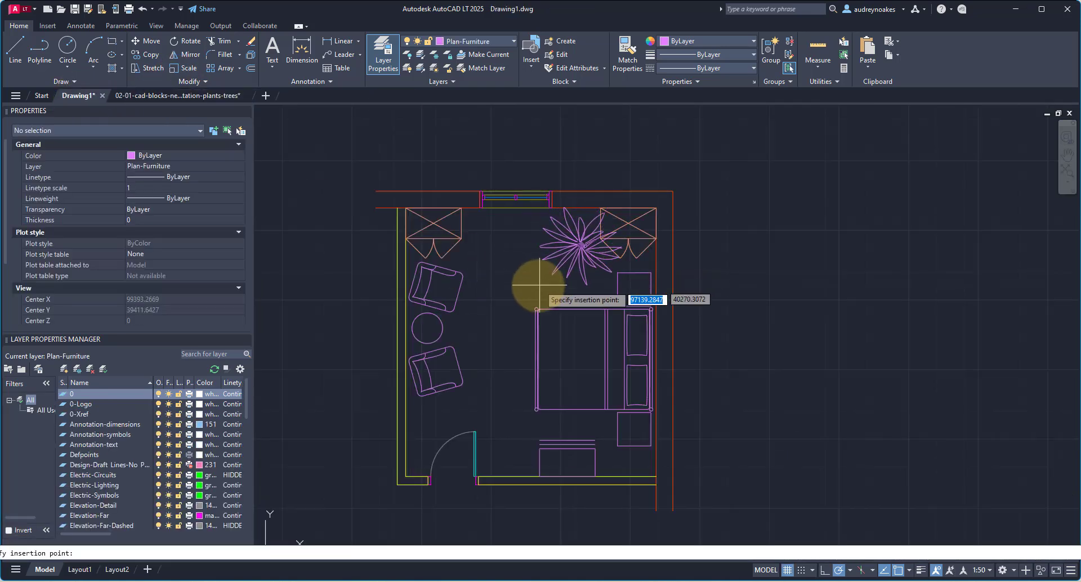
click(511, 291)
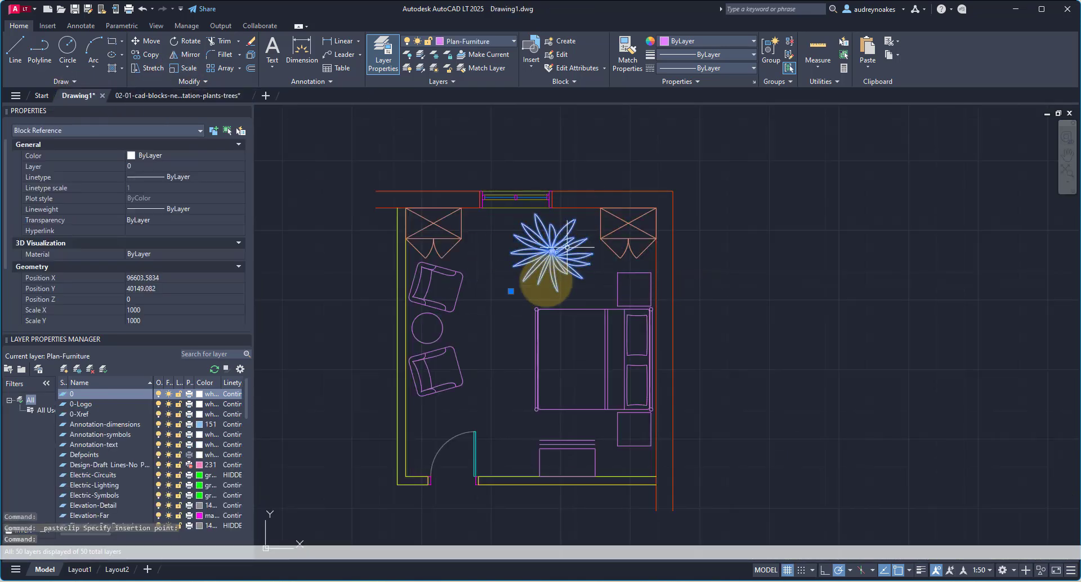
Scale the plant by a factor of 0.5 about its centre
scroll(552, 251, up, 2)
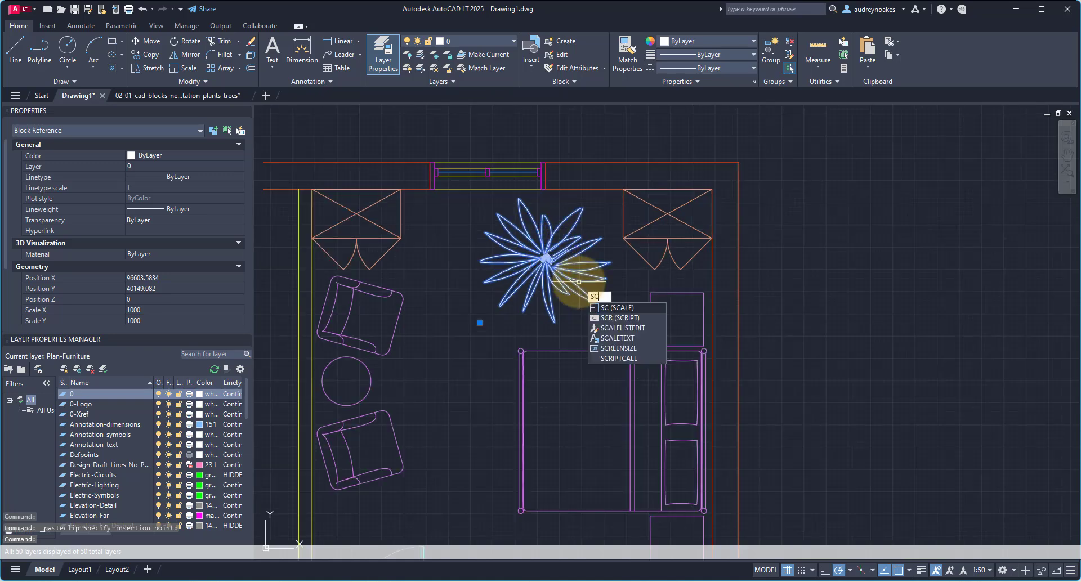
key(Return)
click(546, 258)
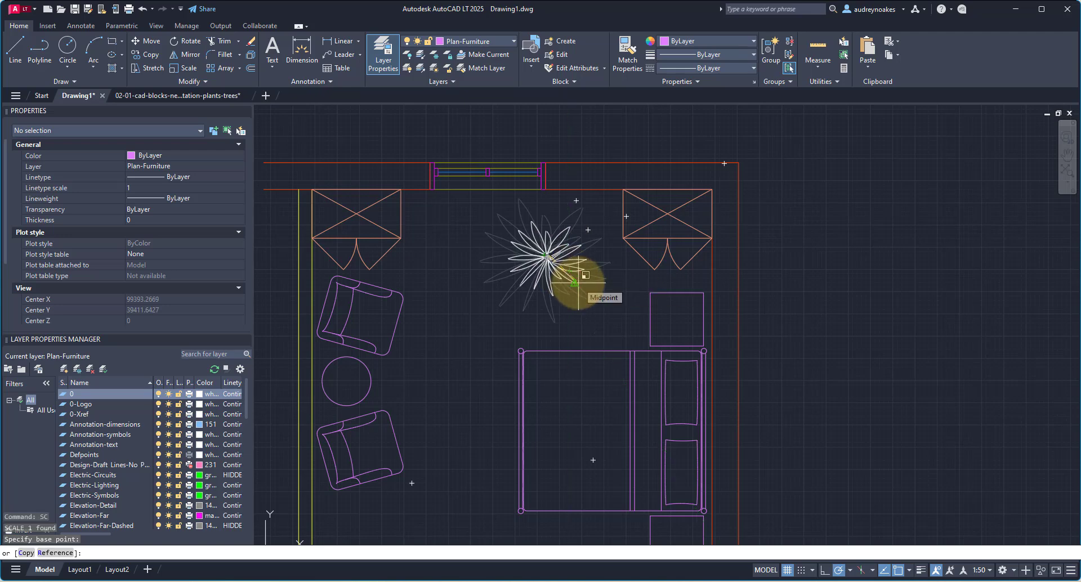
text(.5)
key(Return)
Assign the plant block to the Hatch-Grey layer
click(575, 249)
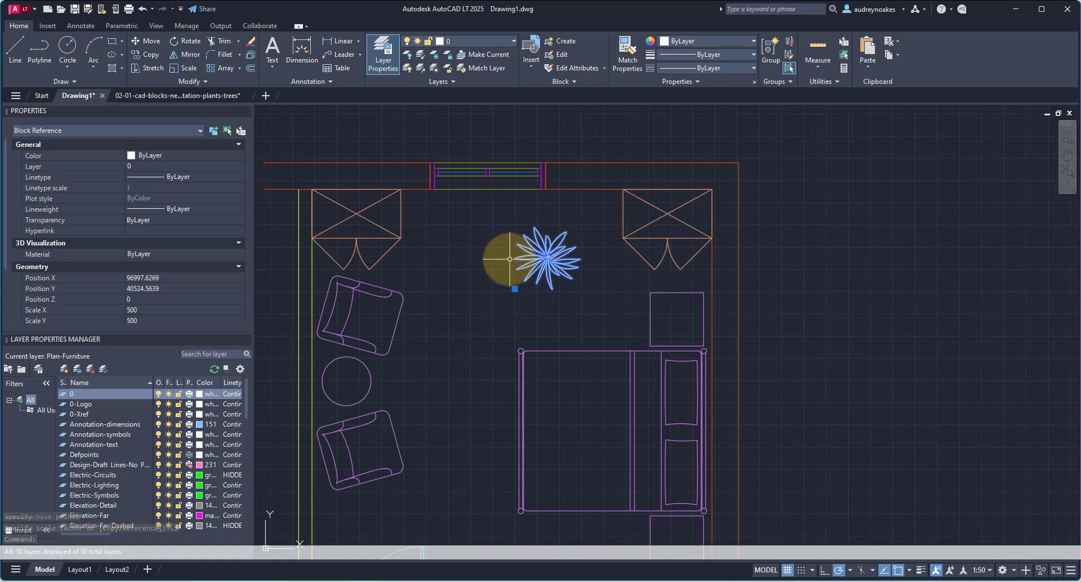
click(208, 166)
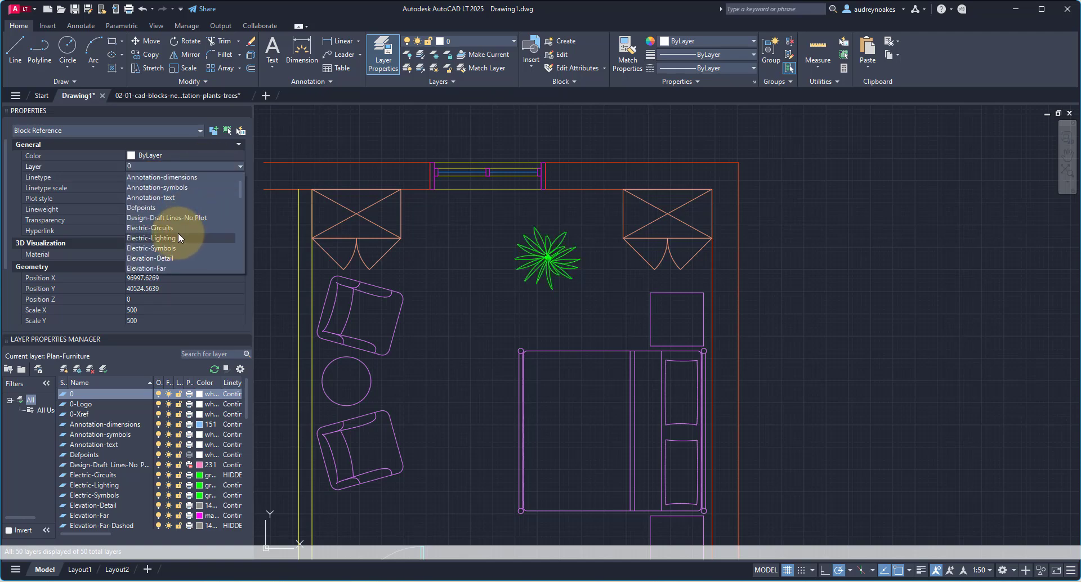
scroll(178, 232, down, 3)
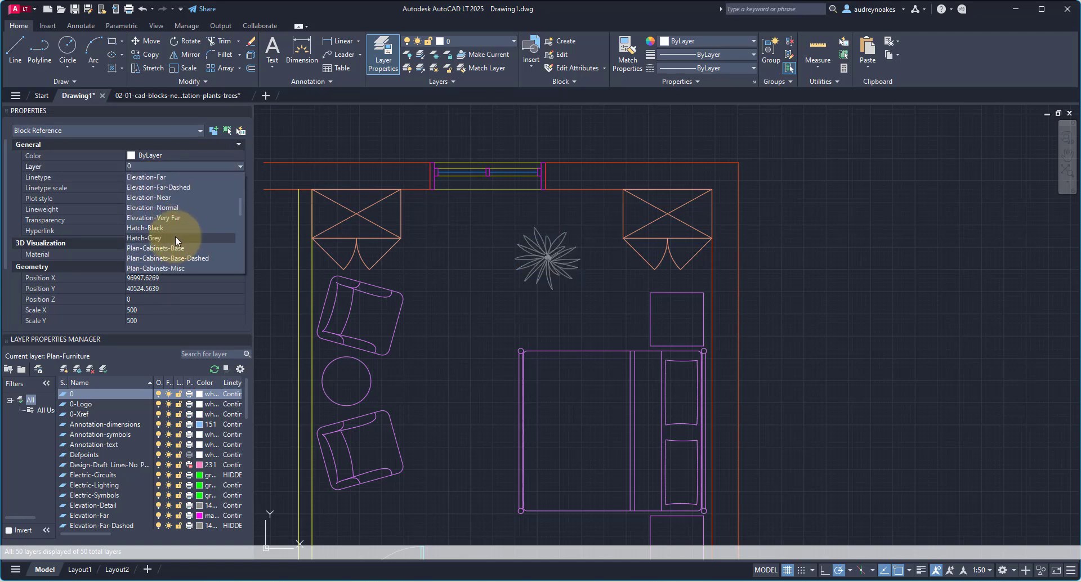
click(175, 237)
key(Escape)
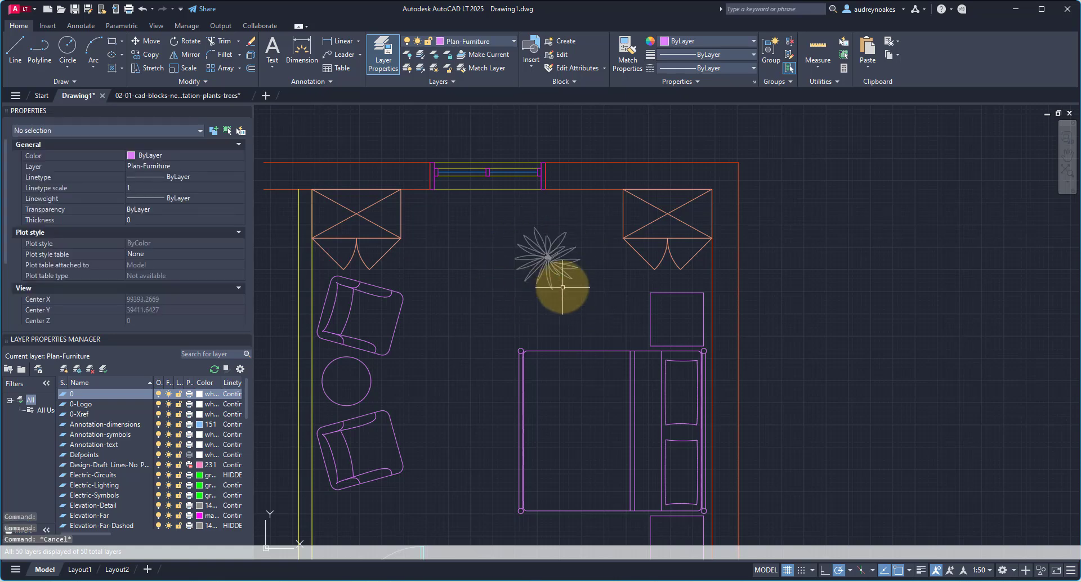
Draw a circle of about 400 mm radius around the plant from its centre
text(c)
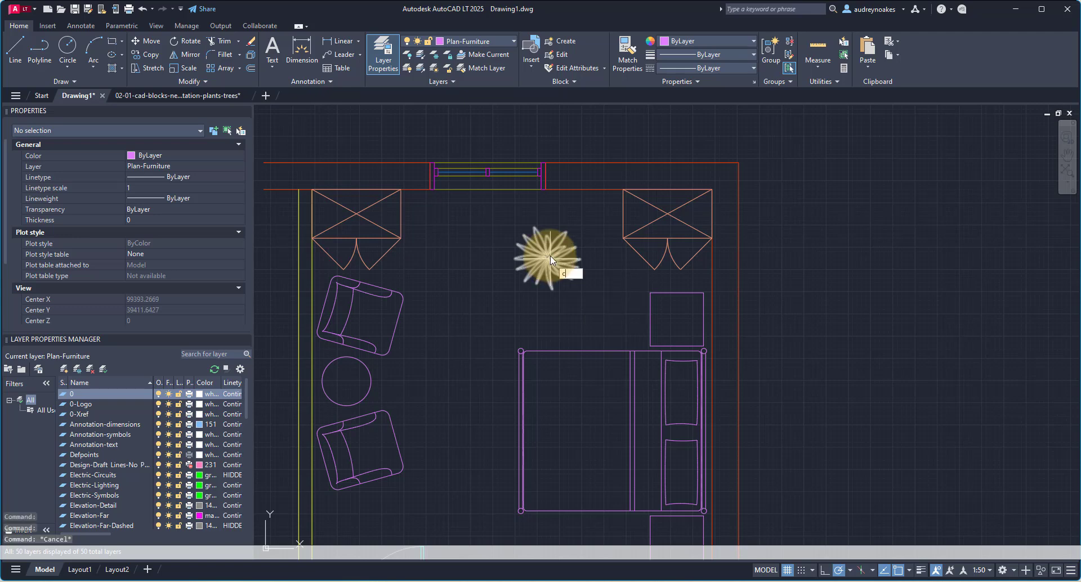
key(Return)
scroll(549, 259, up, 4)
click(547, 257)
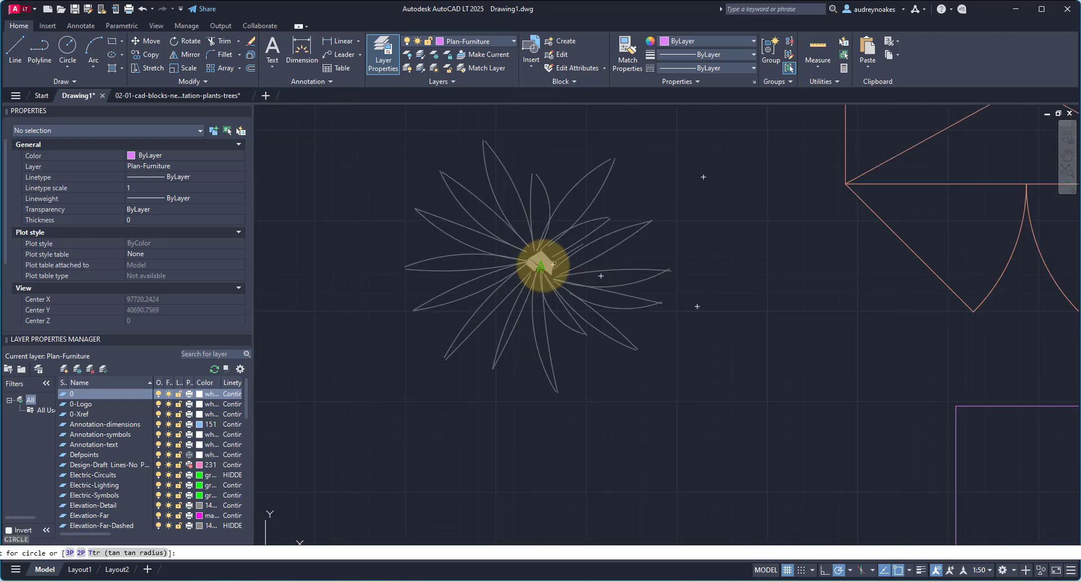
scroll(636, 377, up, 2)
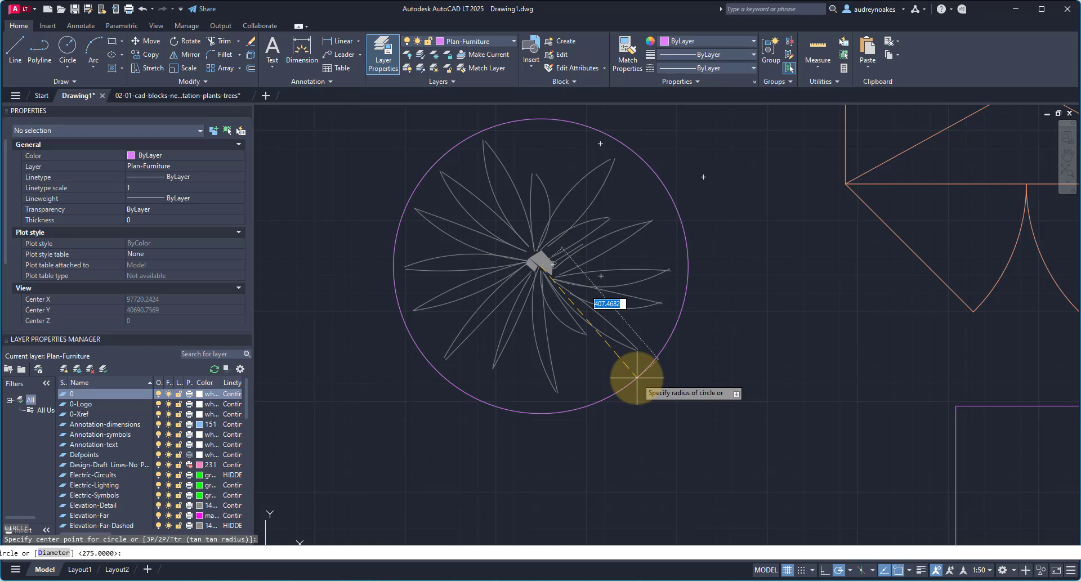
key(Return)
Try to move the plant and its surrounding circle within the room
scroll(635, 347, down, 4)
click(642, 368)
click(574, 345)
text(m)
key(Return)
click(563, 416)
click(599, 319)
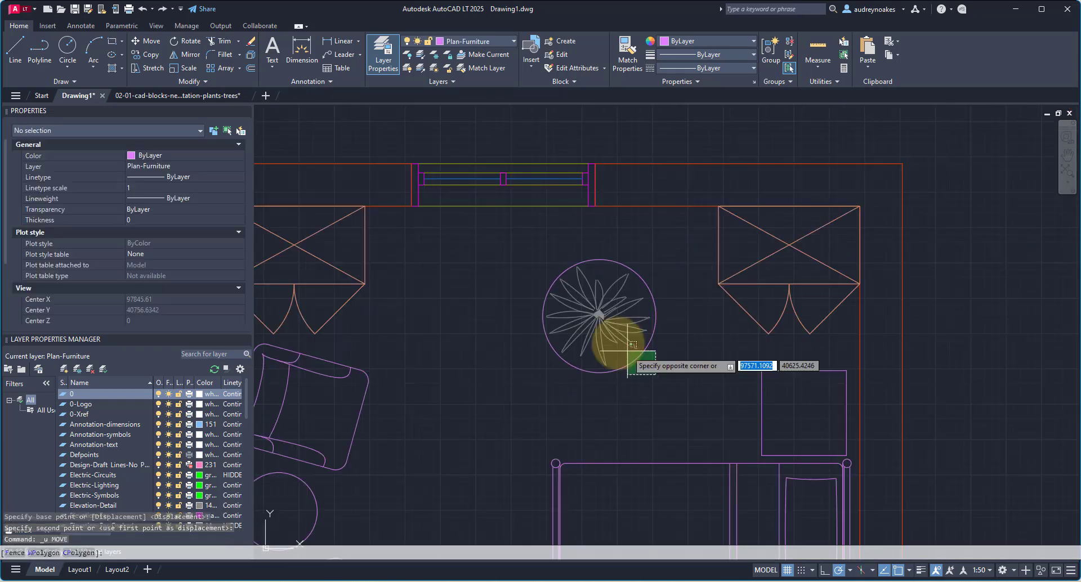
Draw a zigzag break-line polyline across the open left ends of the top wall on the Annotation-symbols layer
scroll(506, 406, down, 5)
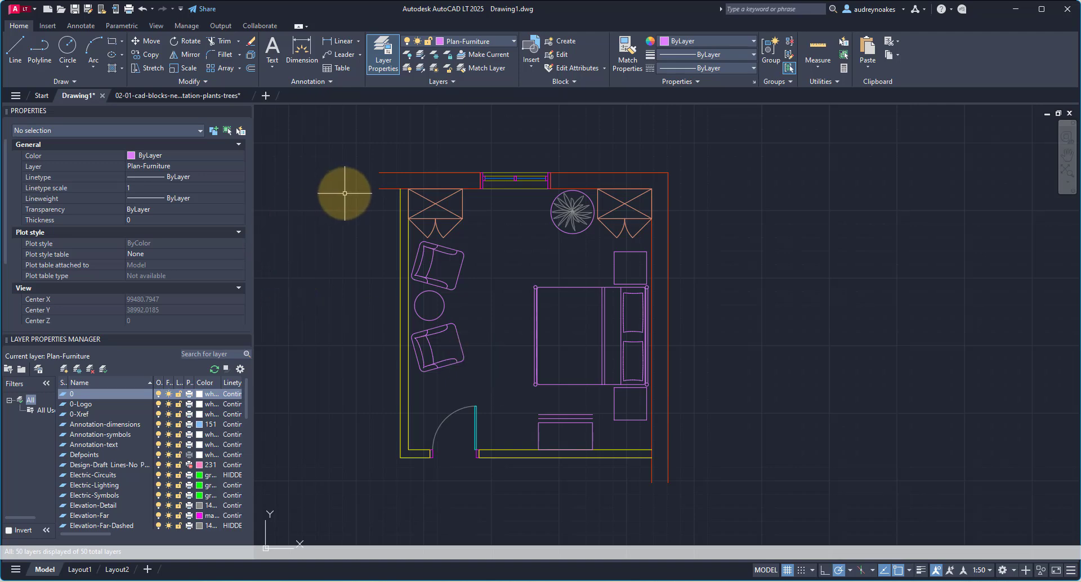
middle_drag(370, 213, 374, 254)
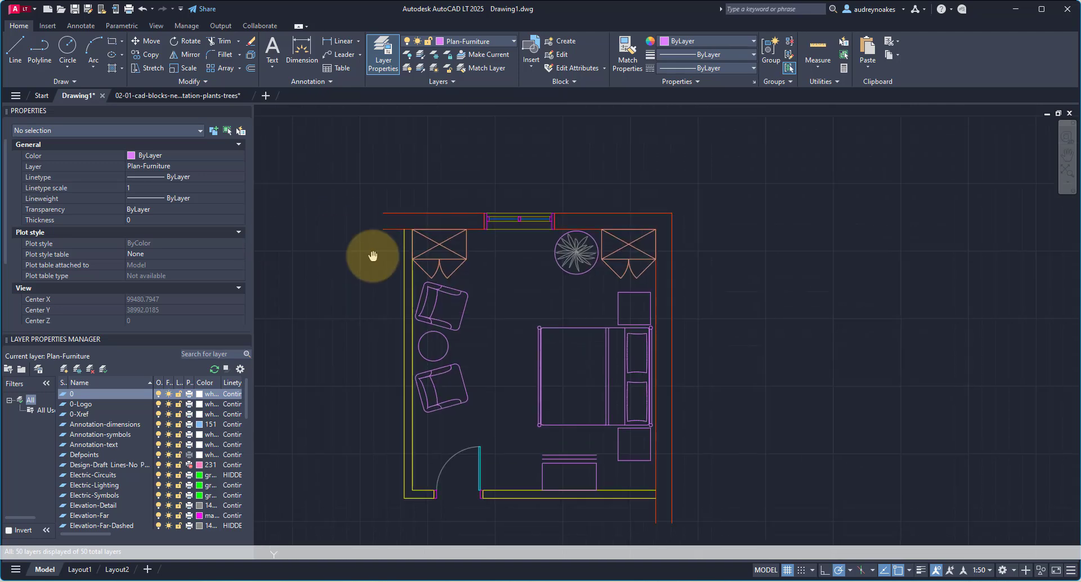
double_click(72, 439)
scroll(377, 206, up, 4)
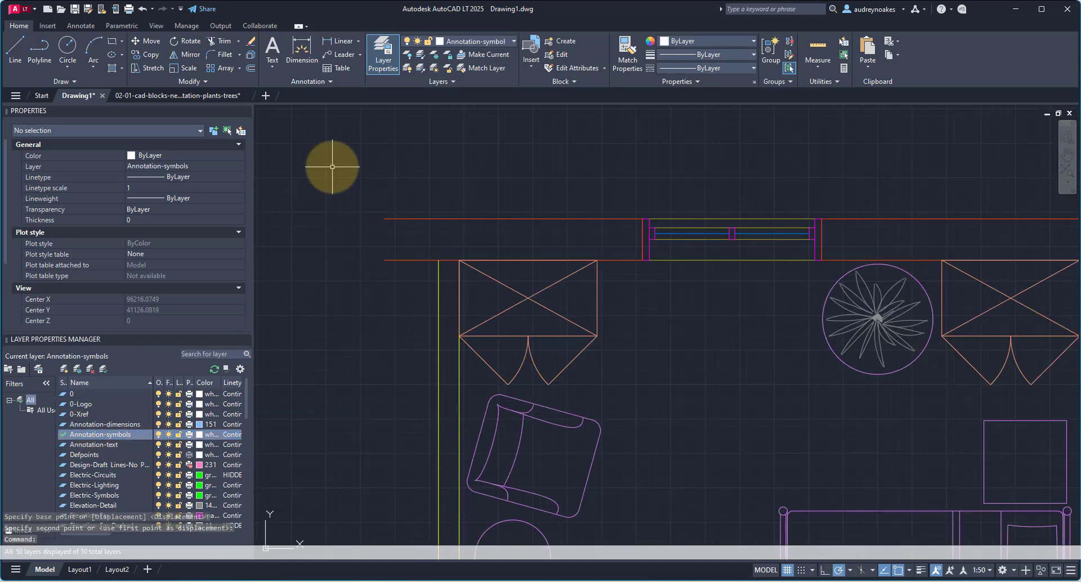
text(pl)
key(Return)
scroll(385, 220, up, 6)
click(382, 212)
click(335, 292)
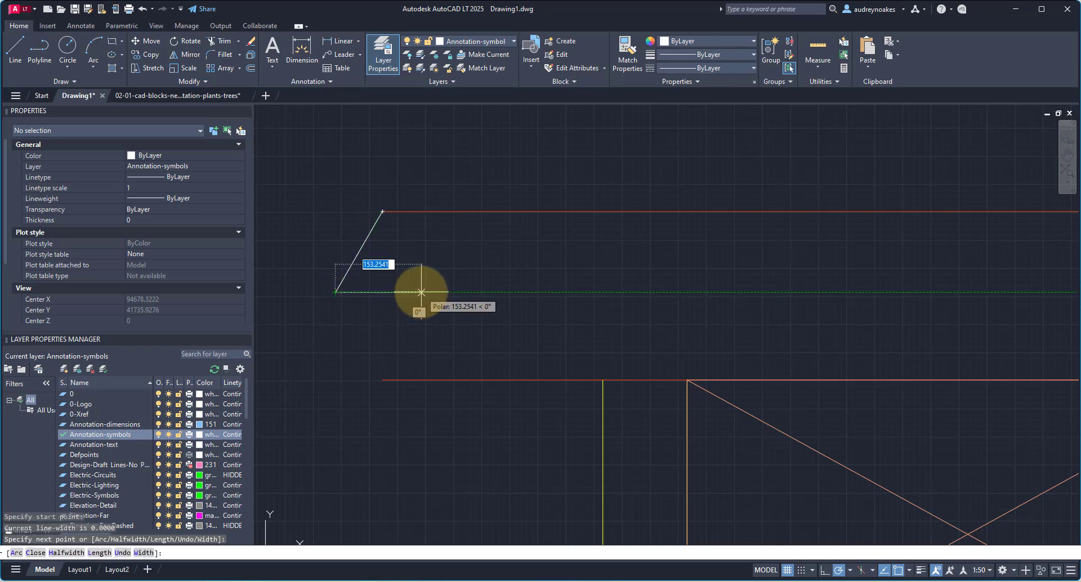
click(421, 292)
click(382, 380)
key(Return)
Copy the break line to just below the right wall's open lower ends and rotate it 90 degrees clockwise
scroll(401, 245, down, 6)
click(398, 258)
key(ctrl+c)
key(ctrl+v)
click(604, 412)
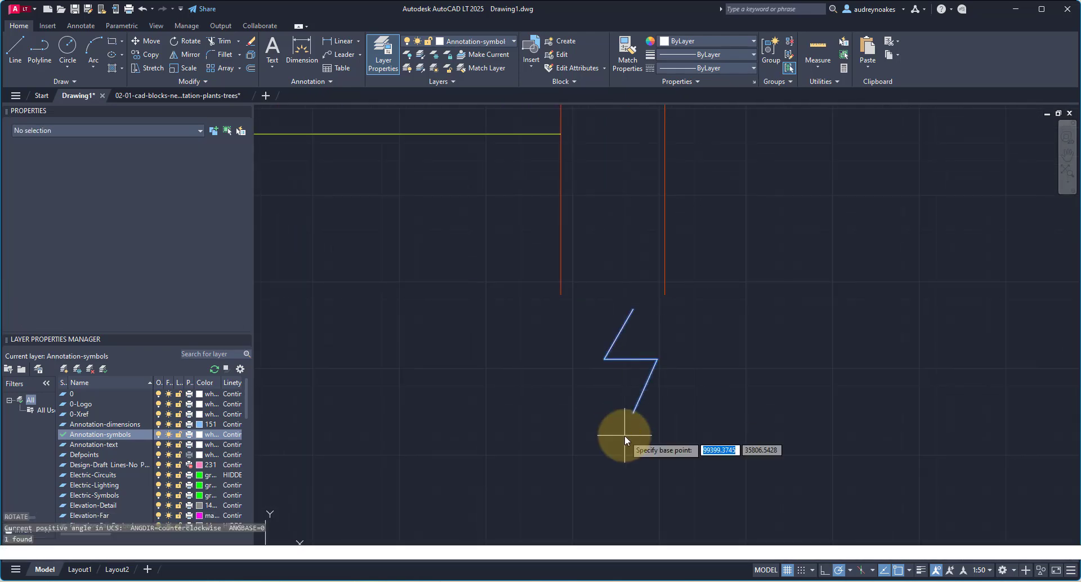
click(624, 435)
click(624, 510)
Move the rotated break line so that it spans the open lower ends of the right wall
click(696, 465)
text(m)
key(Return)
click(751, 444)
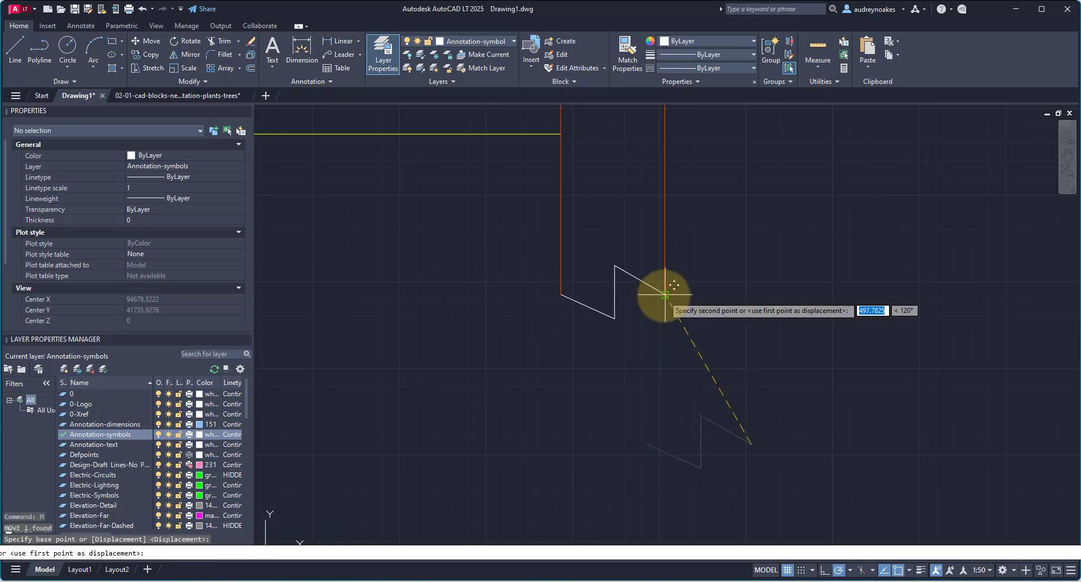
click(665, 296)
scroll(619, 338, down, 8)
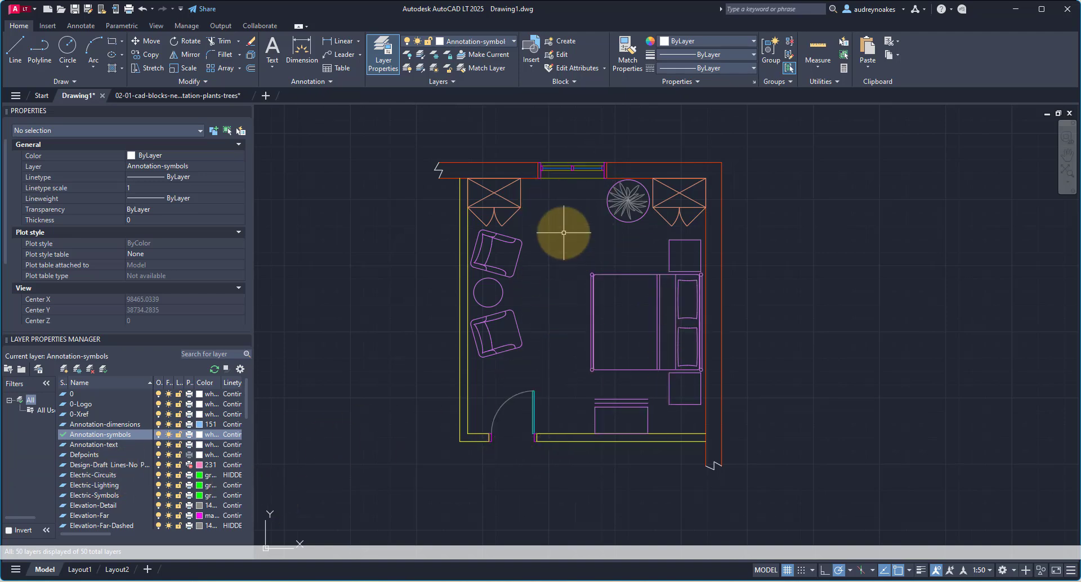
Draw a floor transition line across the door opening on the Plan-Floor-Transition layer
scroll(126, 509, down, 5)
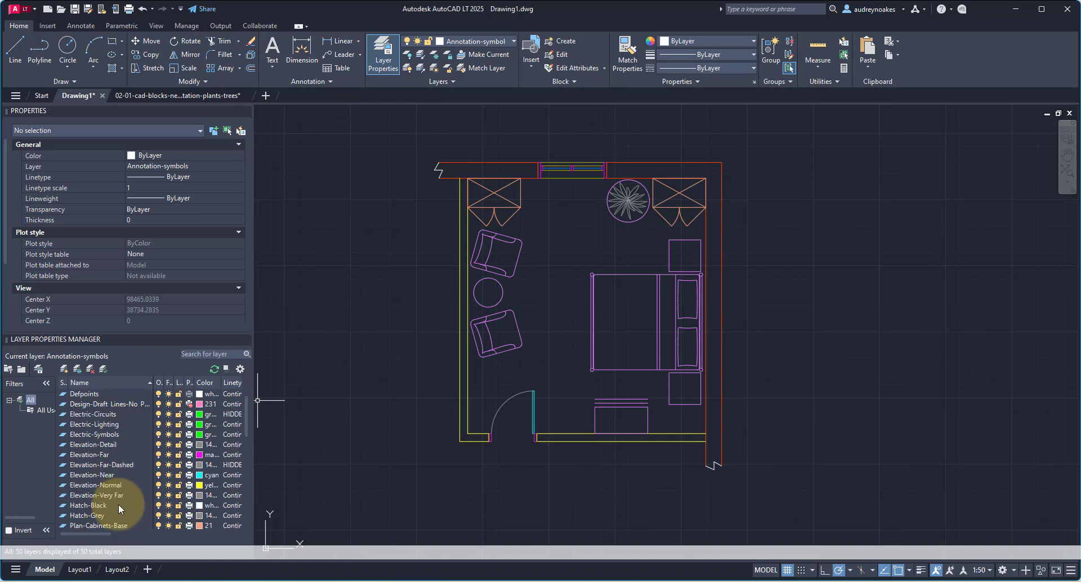
double_click(63, 505)
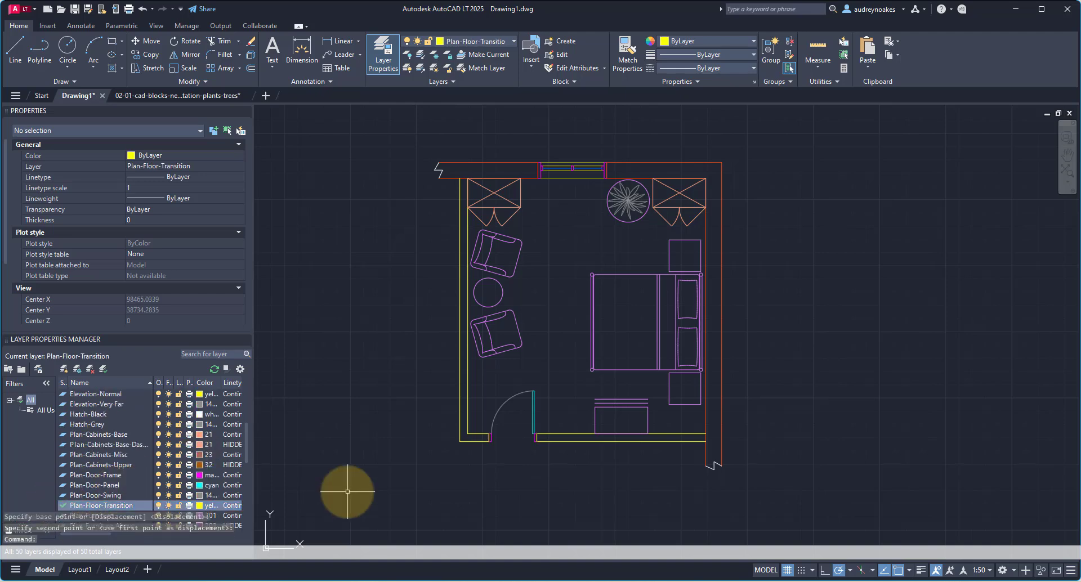
text(l)
key(Return)
scroll(491, 443, up, 6)
click(495, 417)
click(668, 417)
key(Return)
scroll(516, 301, down, 6)
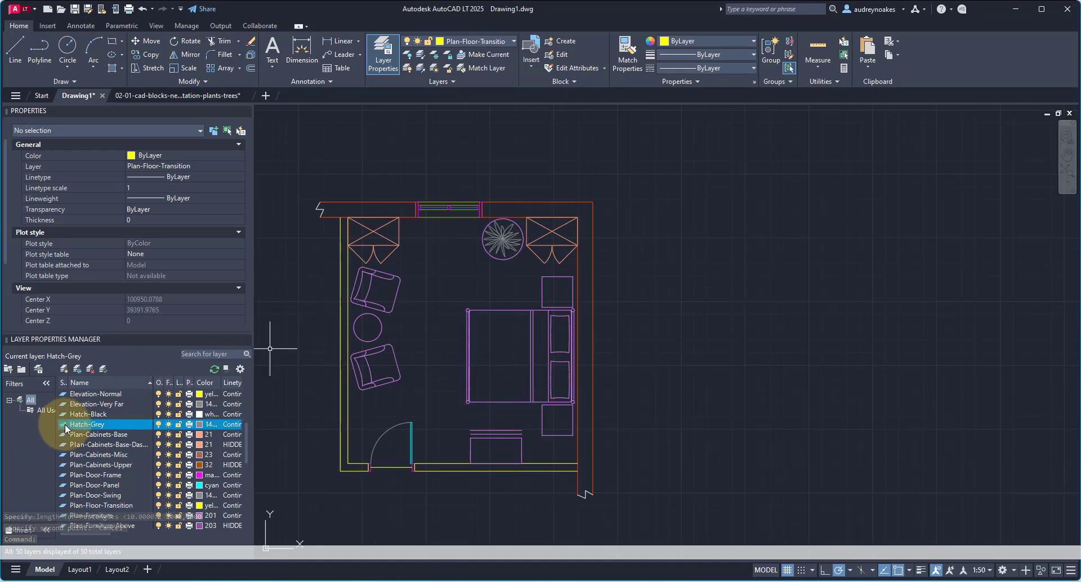
Draw a closed rectangular rug outline, 2000 mm wide and 3000 mm high, beside the room on the Hatch-Grey layer
middle_drag(839, 327, 767, 324)
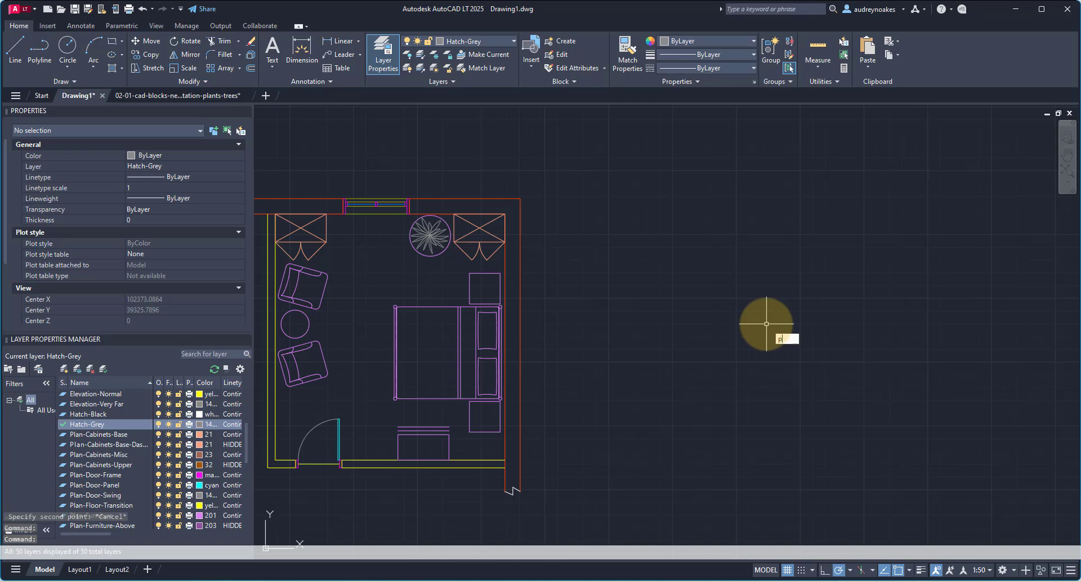
text(l)
key(Return)
click(718, 296)
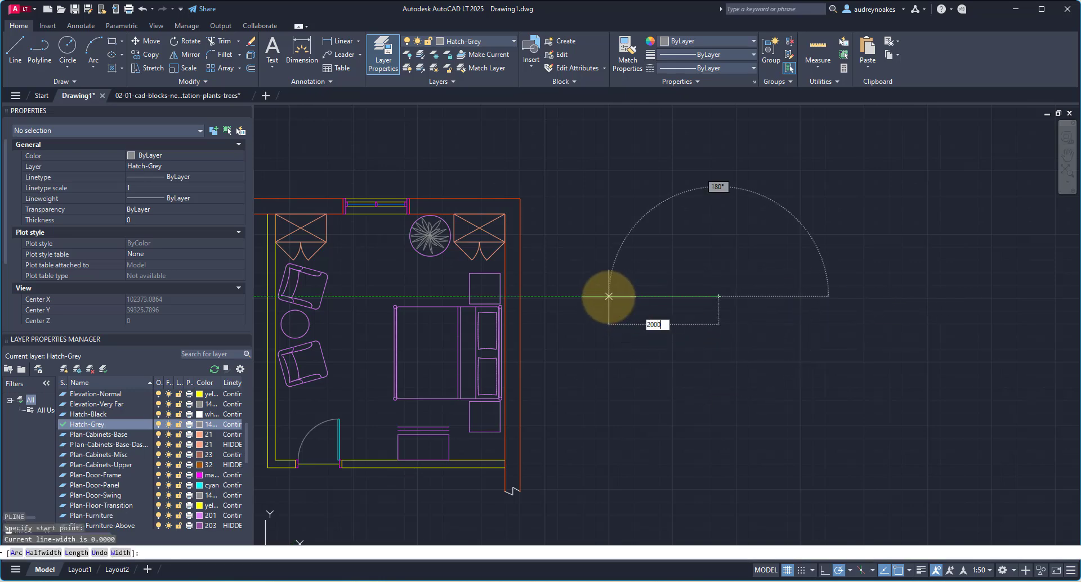
key(Return)
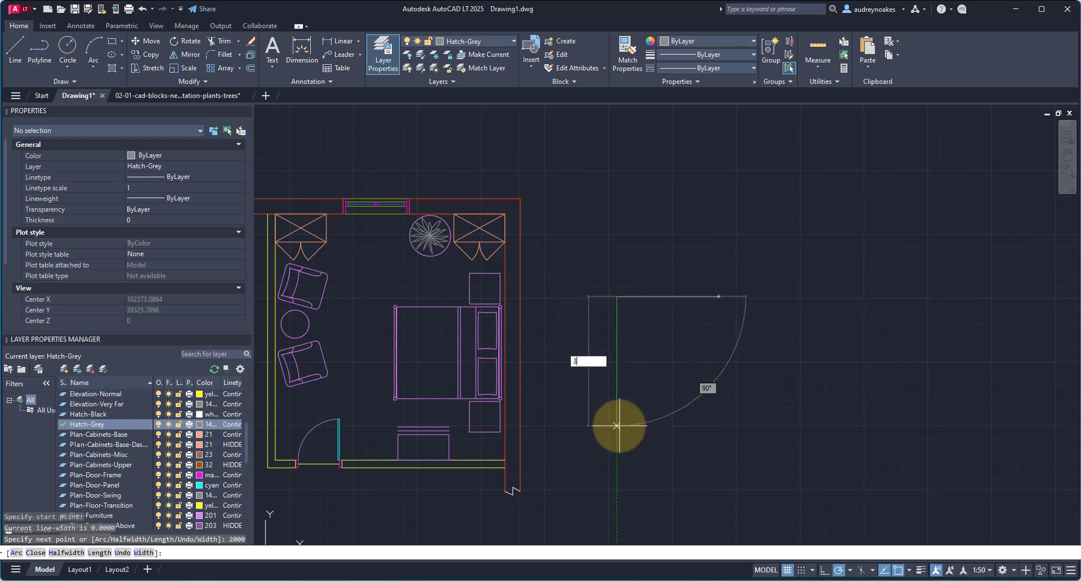
key(Return)
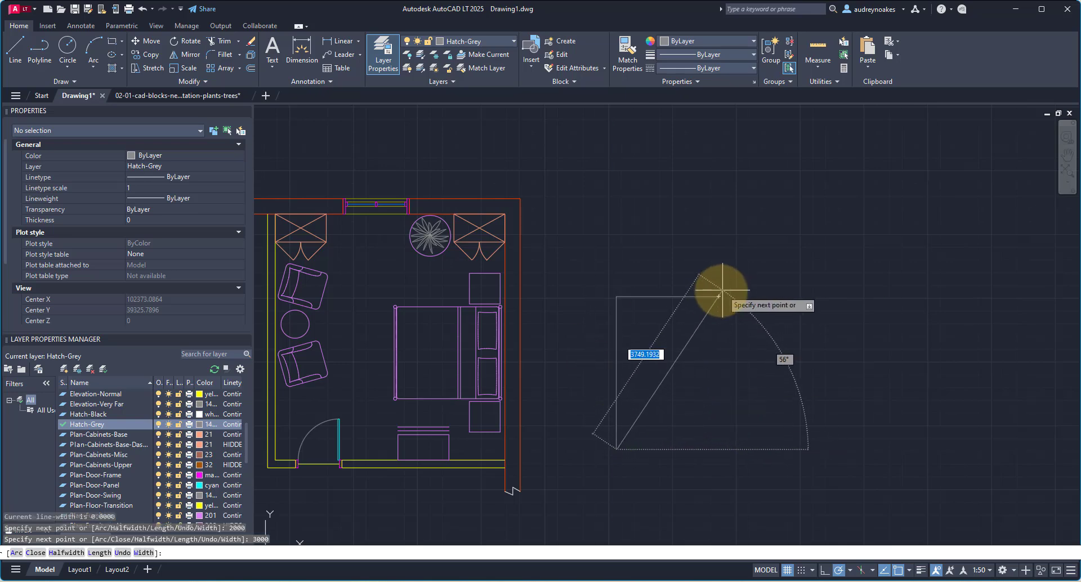
click(690, 450)
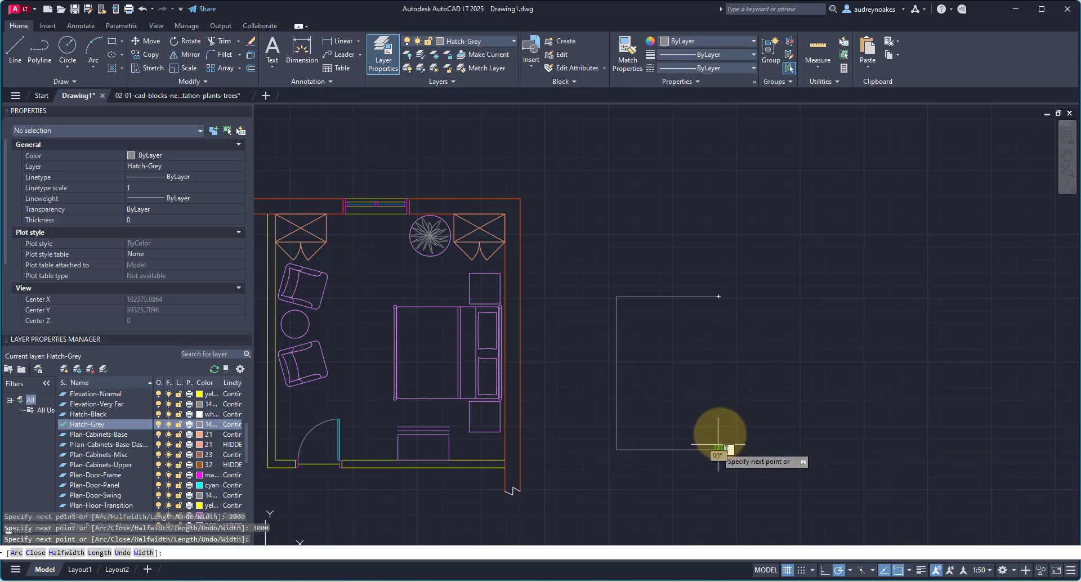
click(719, 291)
key(Return)
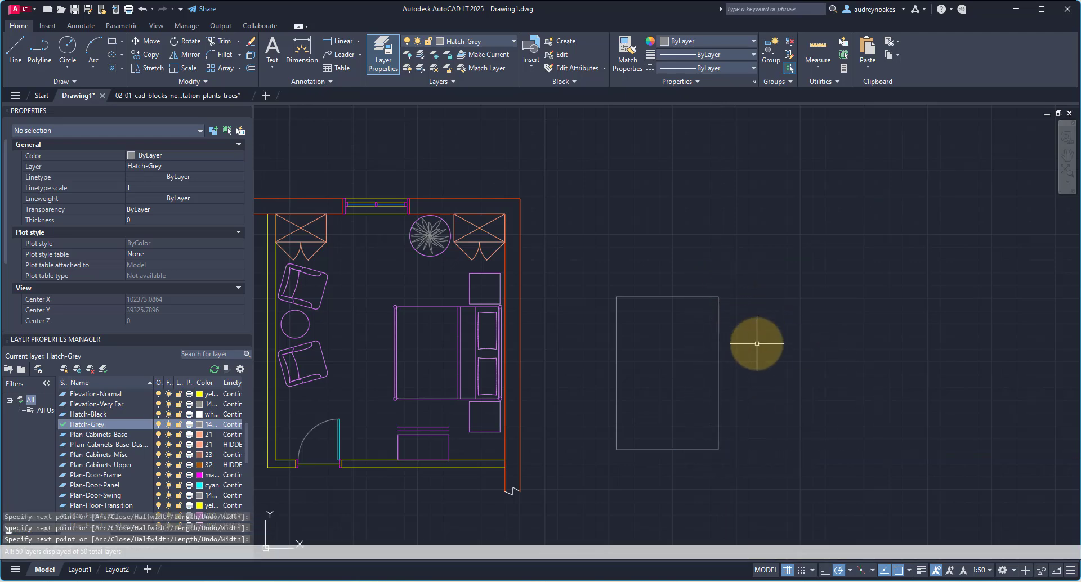
Move the rug rectangle into the room so that it lies partly under the bed
drag(753, 333, 670, 395)
text(m)
key(Return)
click(682, 370)
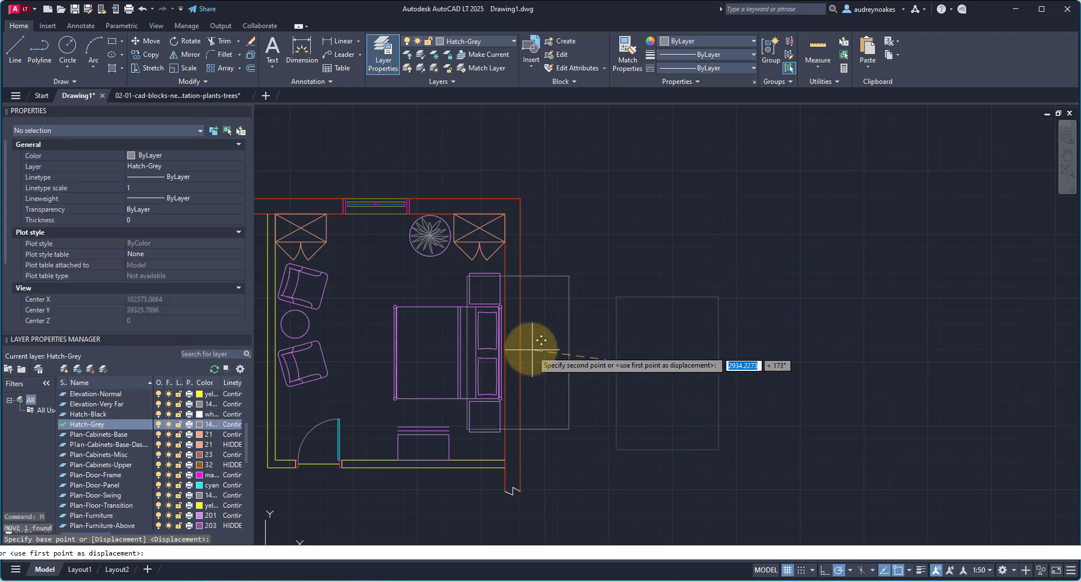
click(424, 348)
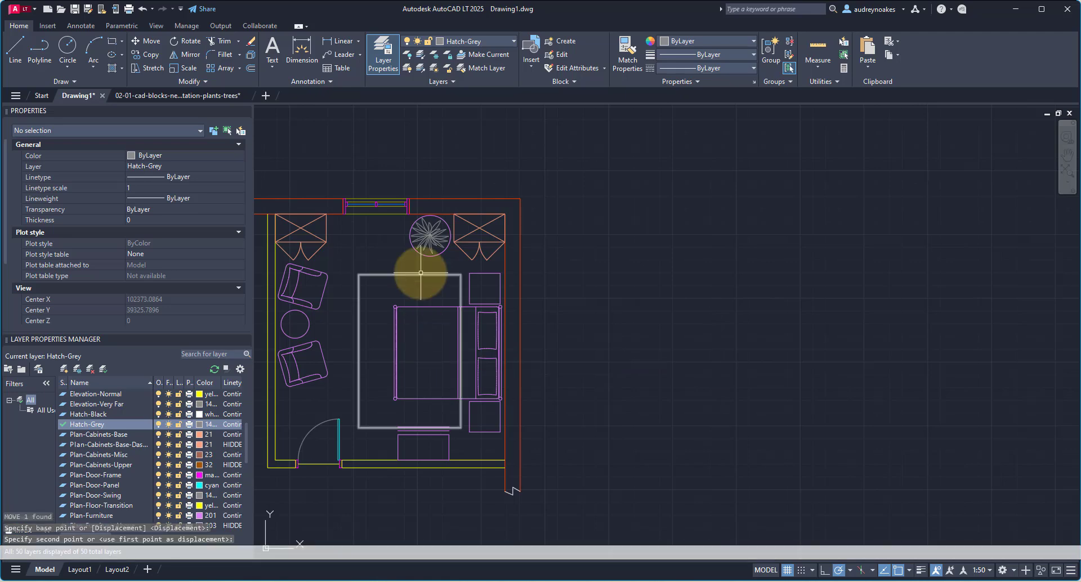
Offset the rug outline 100 mm inward
click(420, 274)
text(o)
key(Return)
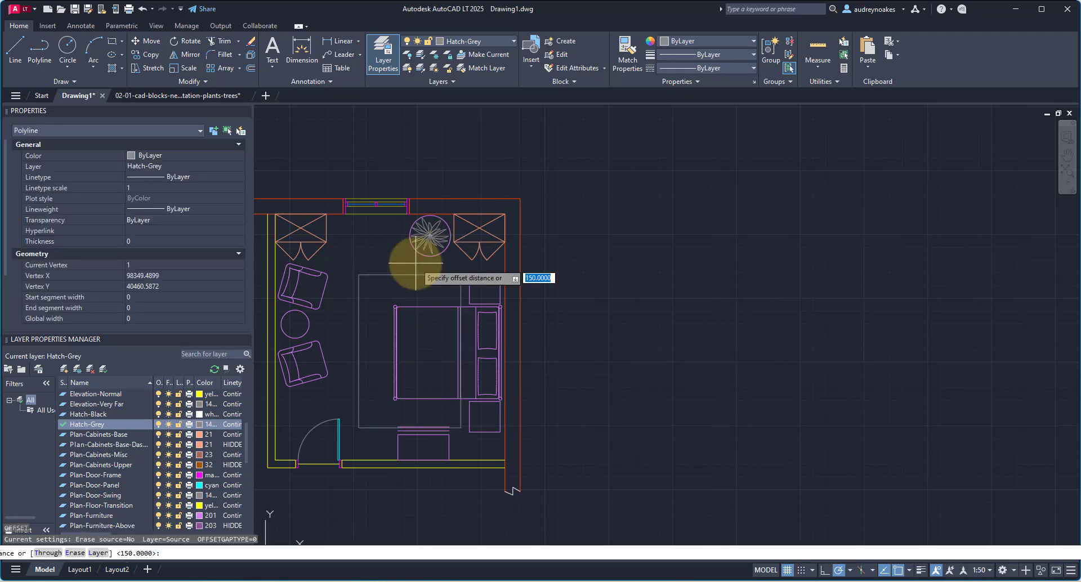
text(100)
key(Return)
click(415, 276)
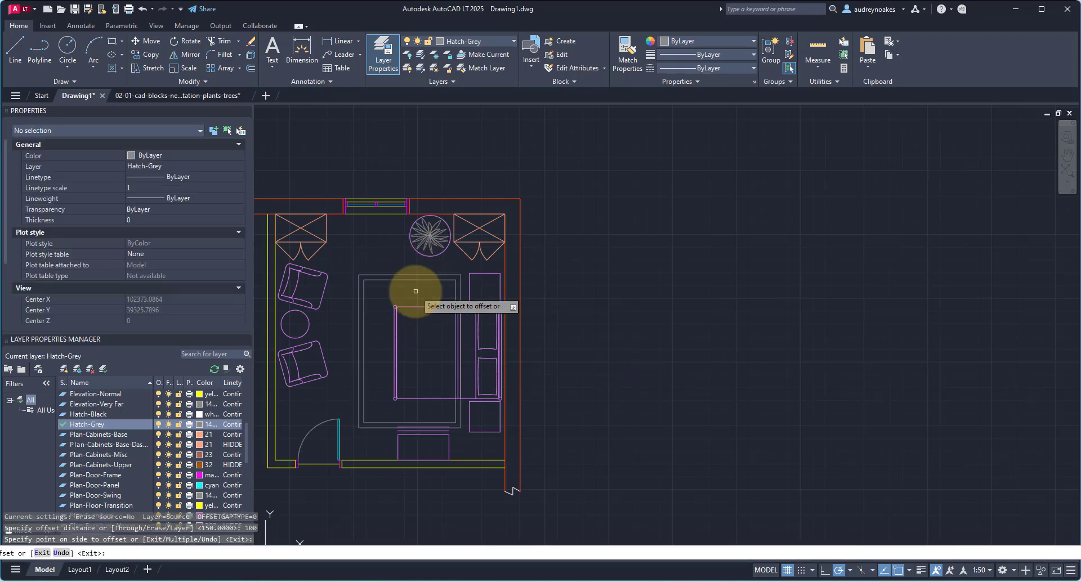
click(415, 286)
key(Escape)
Hatch the border band between the two rug outlines
middle_drag(416, 289, 476, 291)
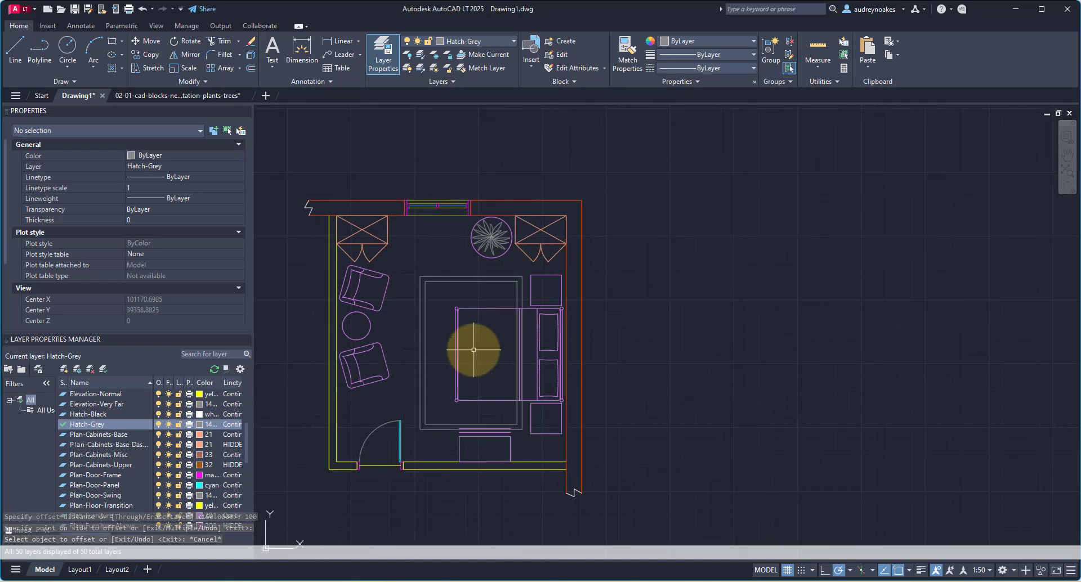
text(h)
key(Return)
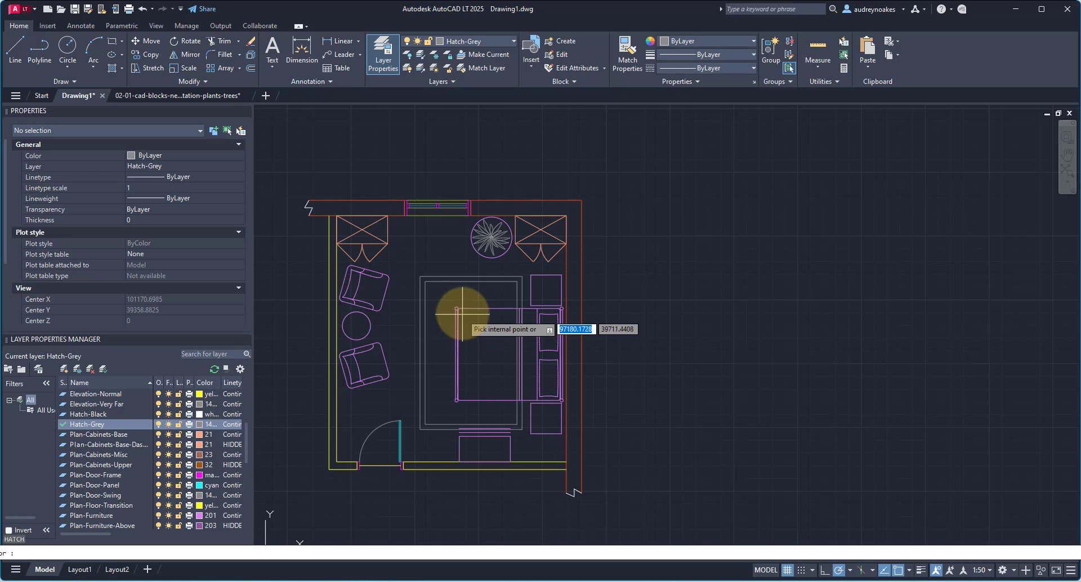
click(423, 310)
key(Return)
Change the rug border's hatch to the ANSI31 pattern with a scale of 20
scroll(434, 278, up, 4)
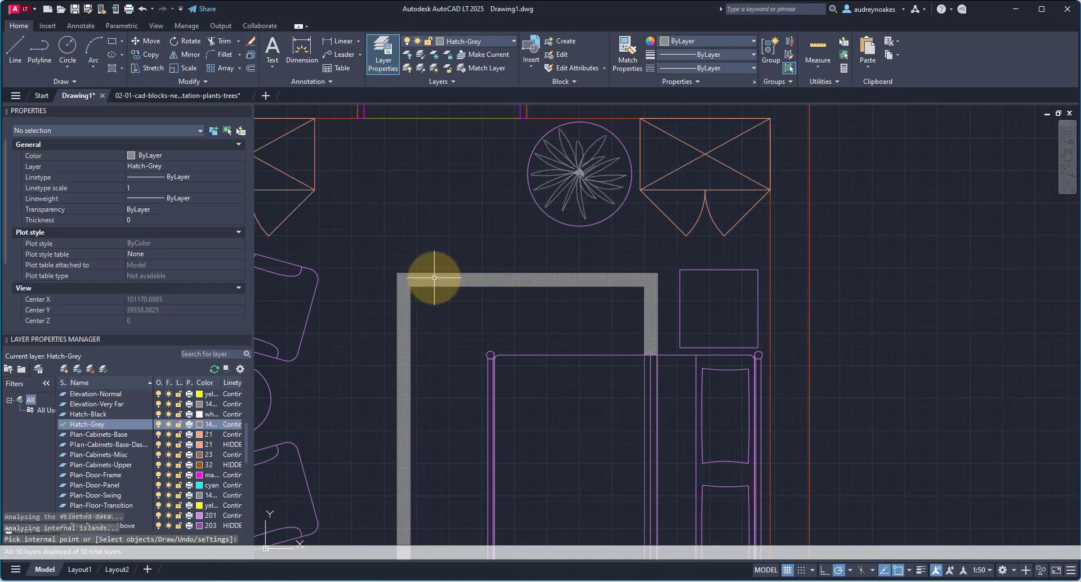
click(434, 277)
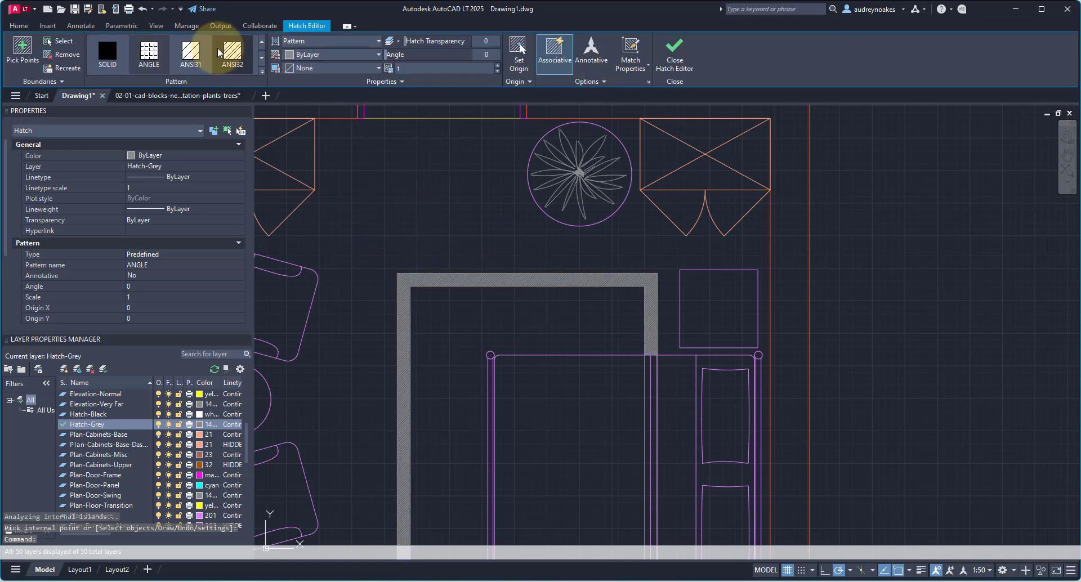
click(201, 47)
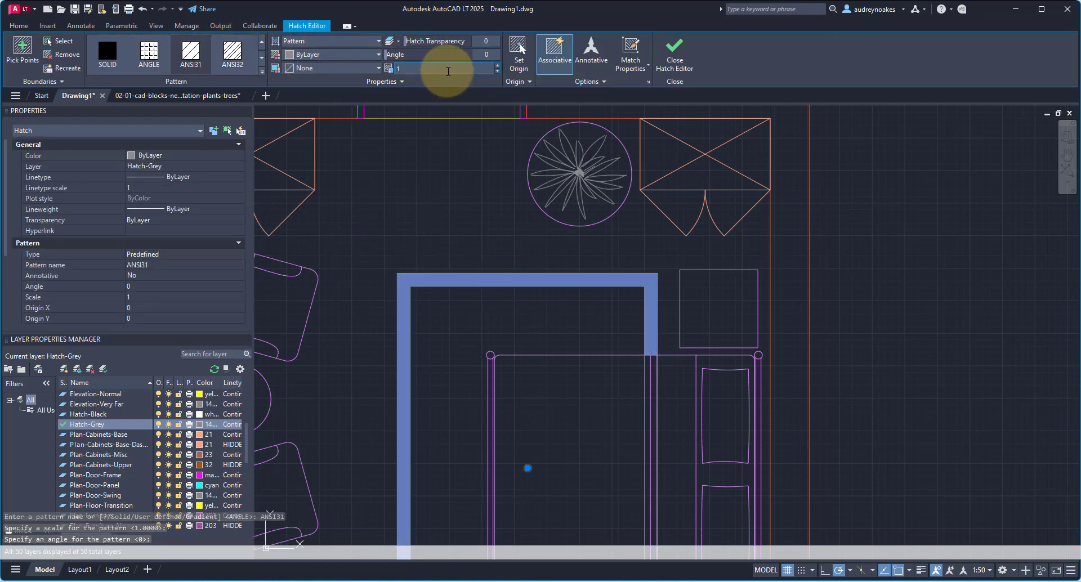
text(20)
key(Return)
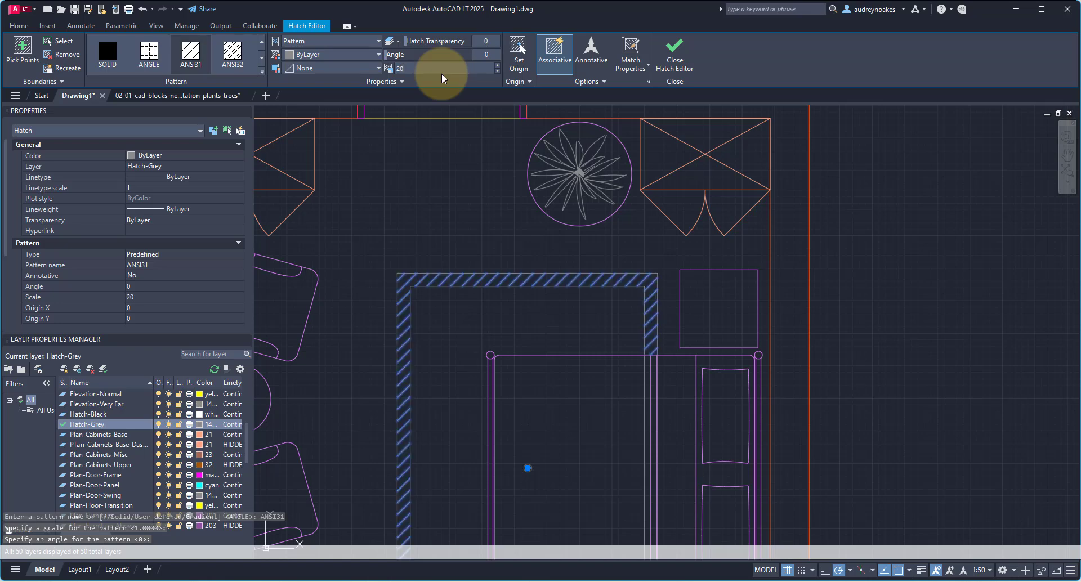
key(Escape)
scroll(484, 382, down, 2)
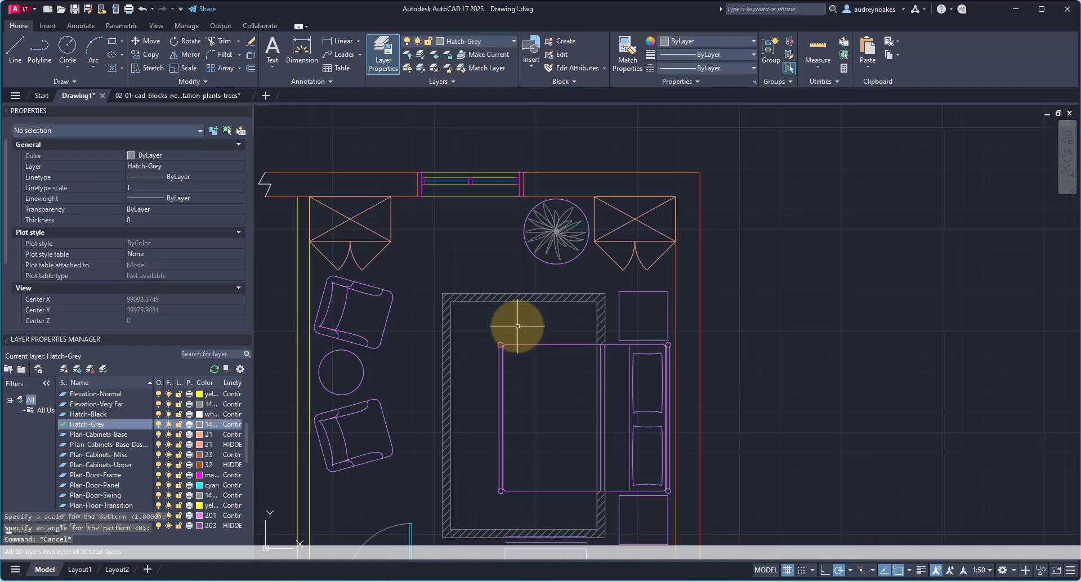
Delete the inner rug outline, leaving the hatched border in place
middle_drag(458, 321, 597, 255)
click(659, 259)
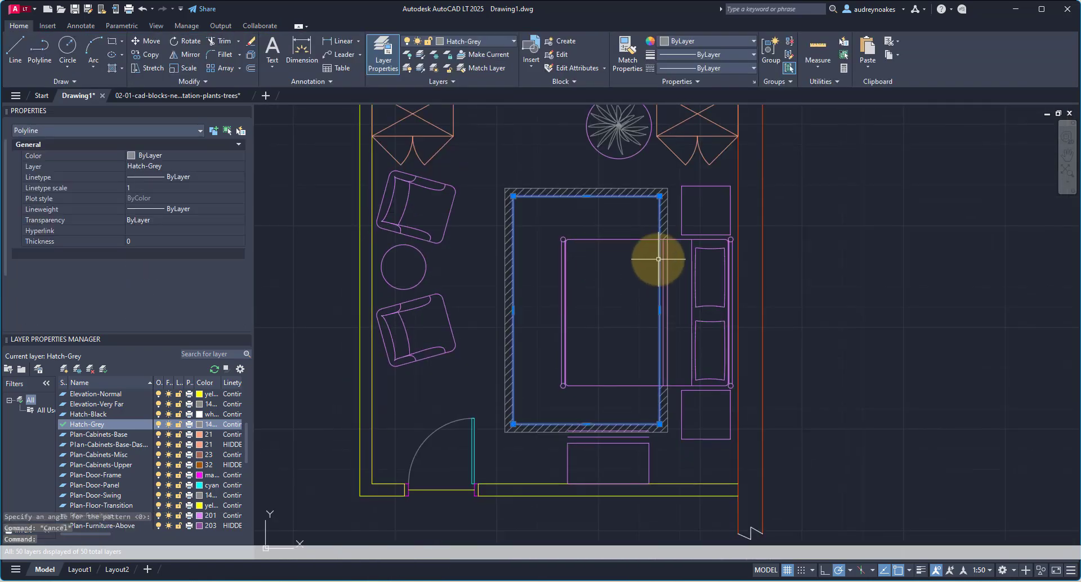
key(Delete)
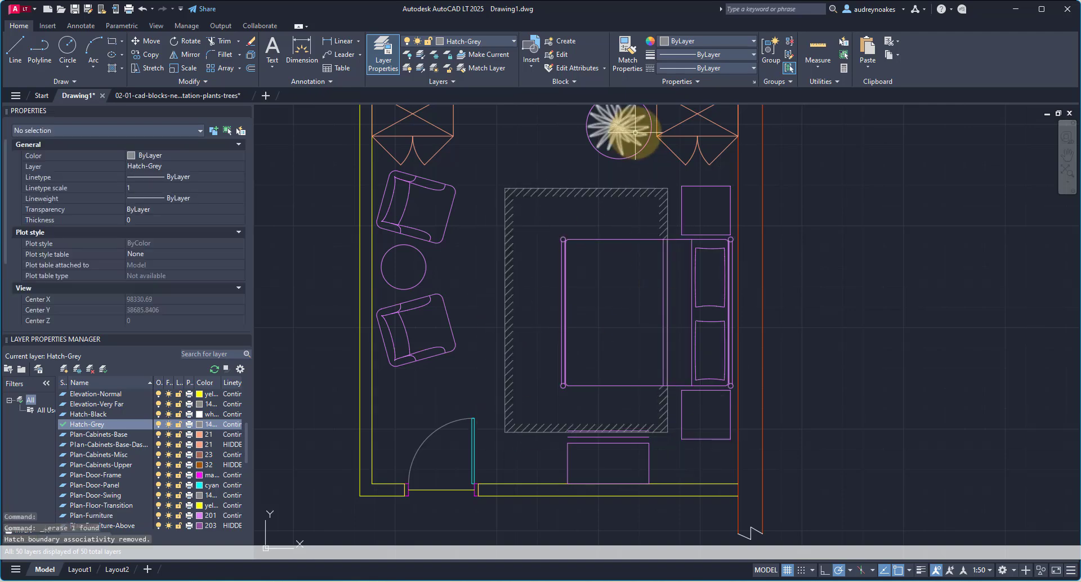
scroll(506, 248, down, 2)
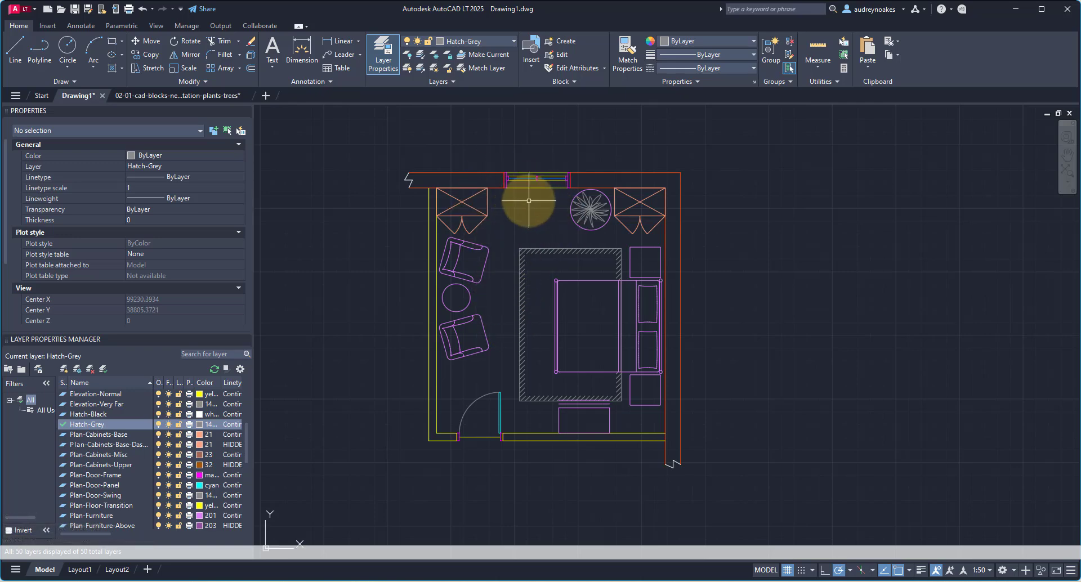
text(h)
key(Return)
key(Escape)
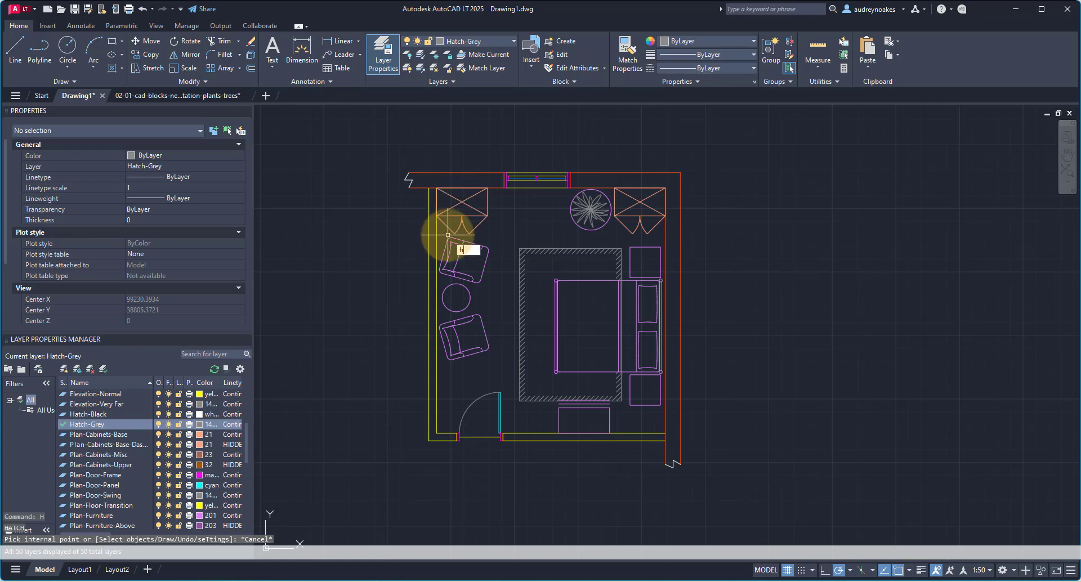
Hatch the bedroom floor area around the rug and furniture
text(h)
key(Return)
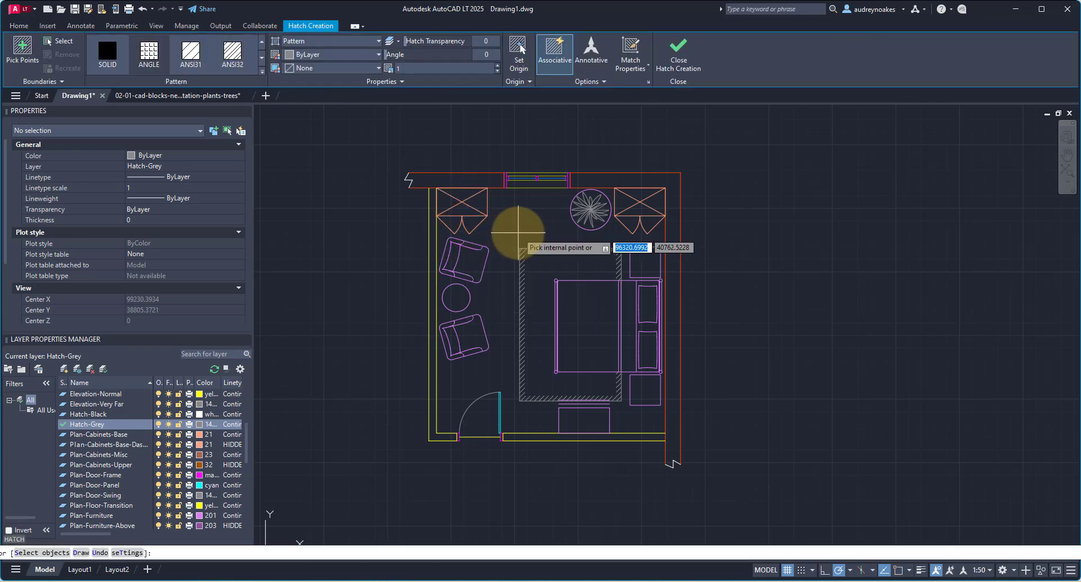
click(518, 232)
click(518, 232)
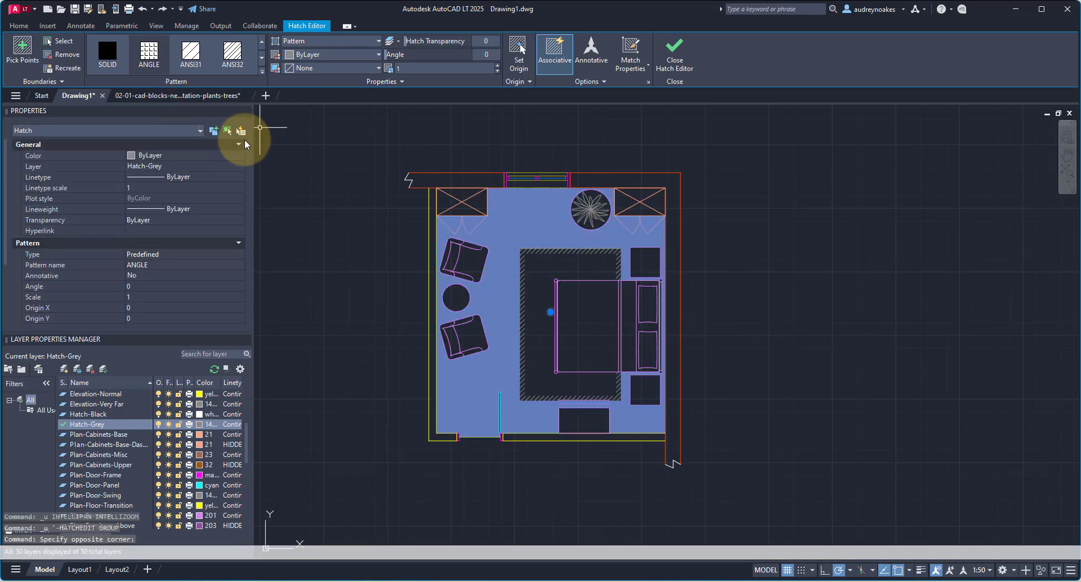
Change the floor hatch to the ANSI31 pattern with a scale of 50
click(198, 53)
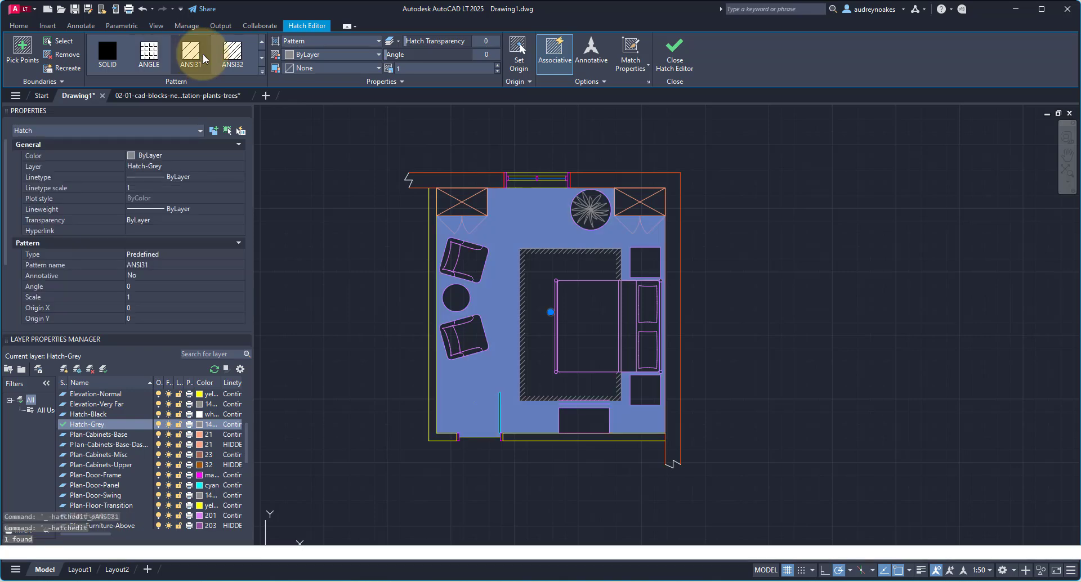
click(451, 68)
text(50)
key(Return)
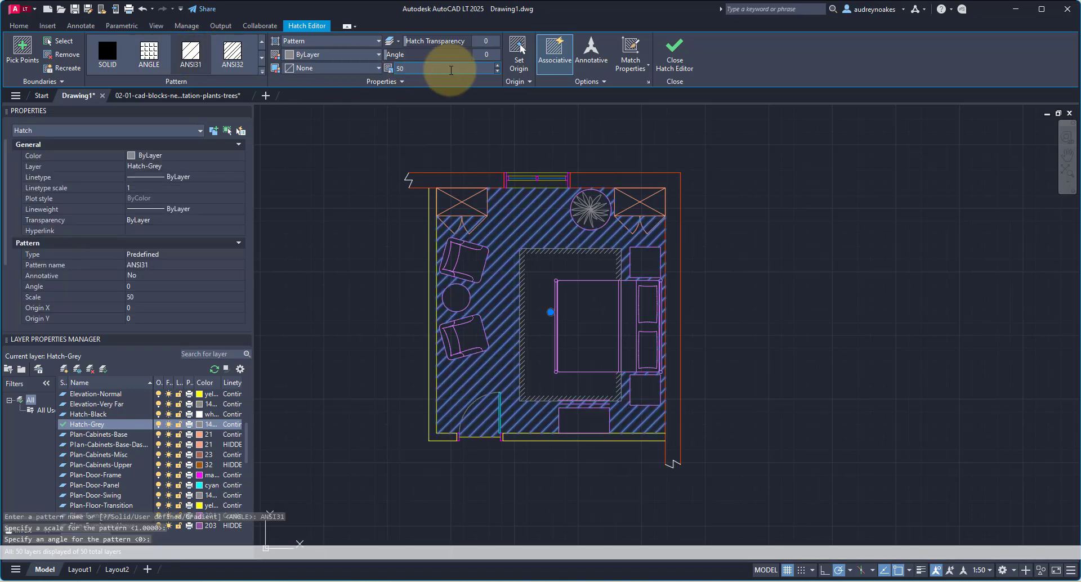
Switch to File Explorer and copy buttedhb.pat from the downloaded hatch pattern folder into the R31 Support folder
key(Escape)
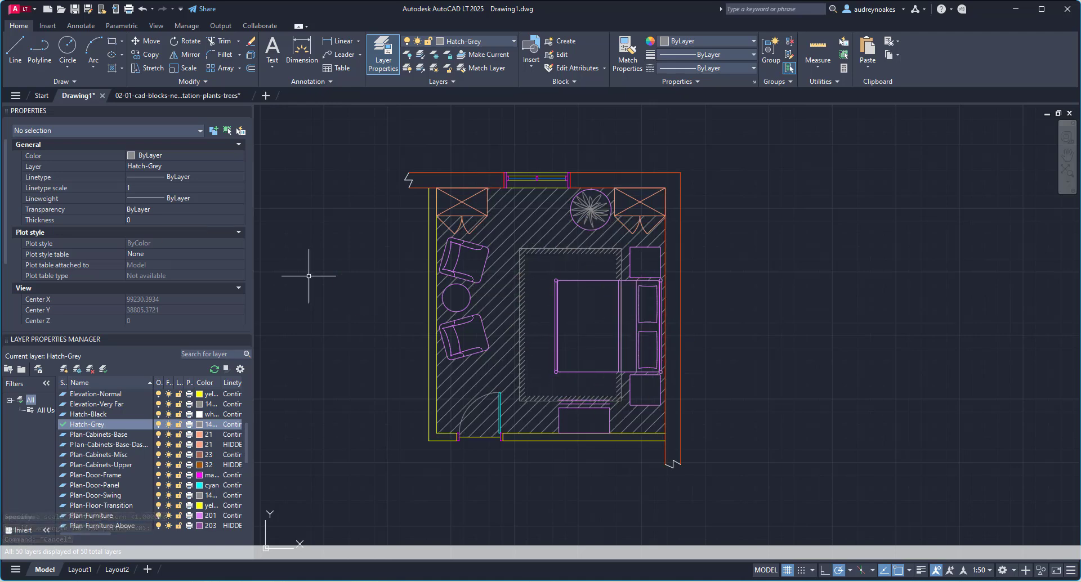
click(284, 179)
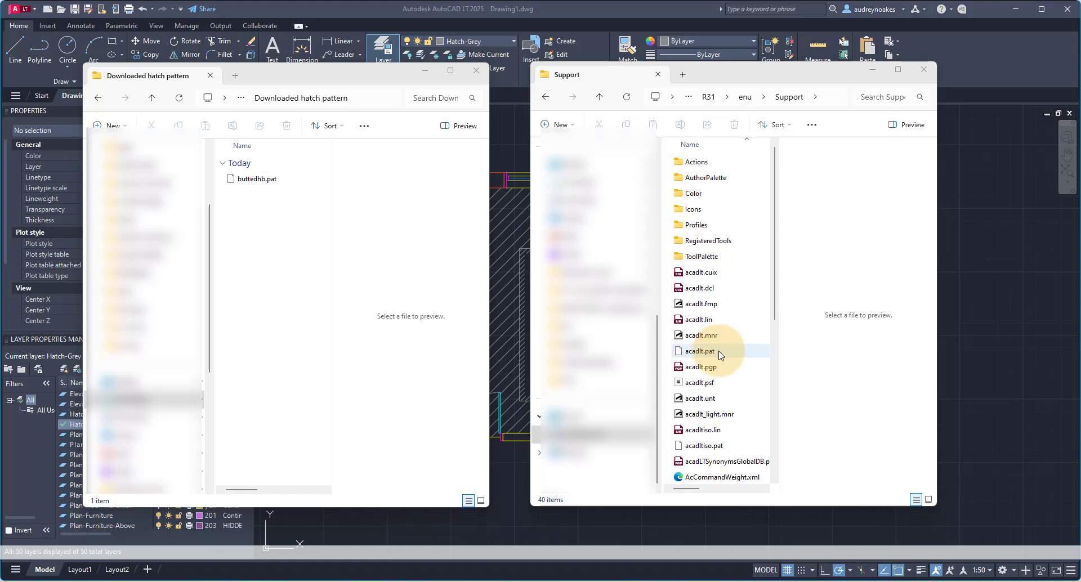
click(283, 183)
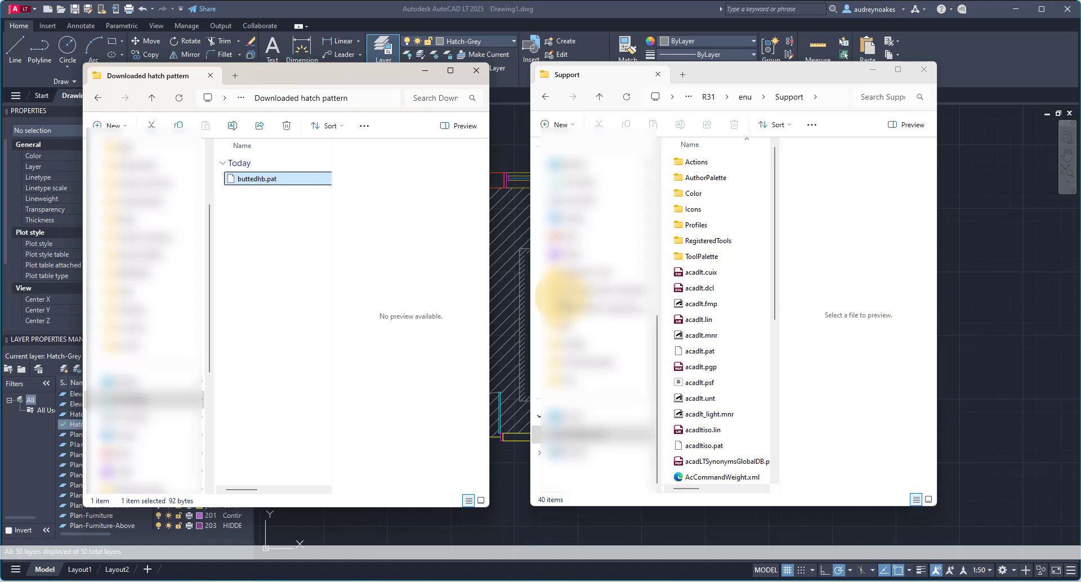
right_click(745, 332)
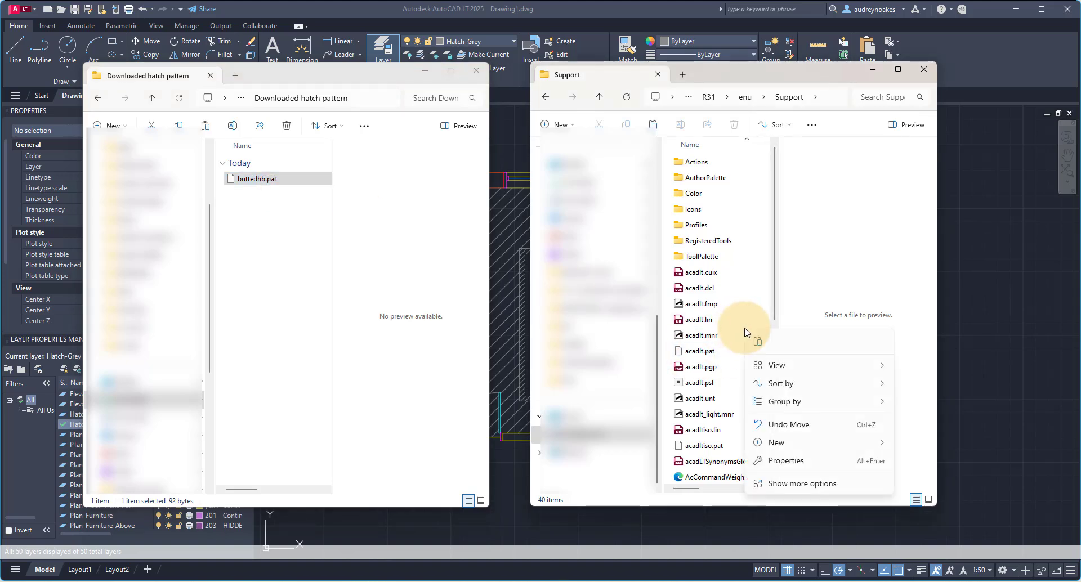
click(758, 342)
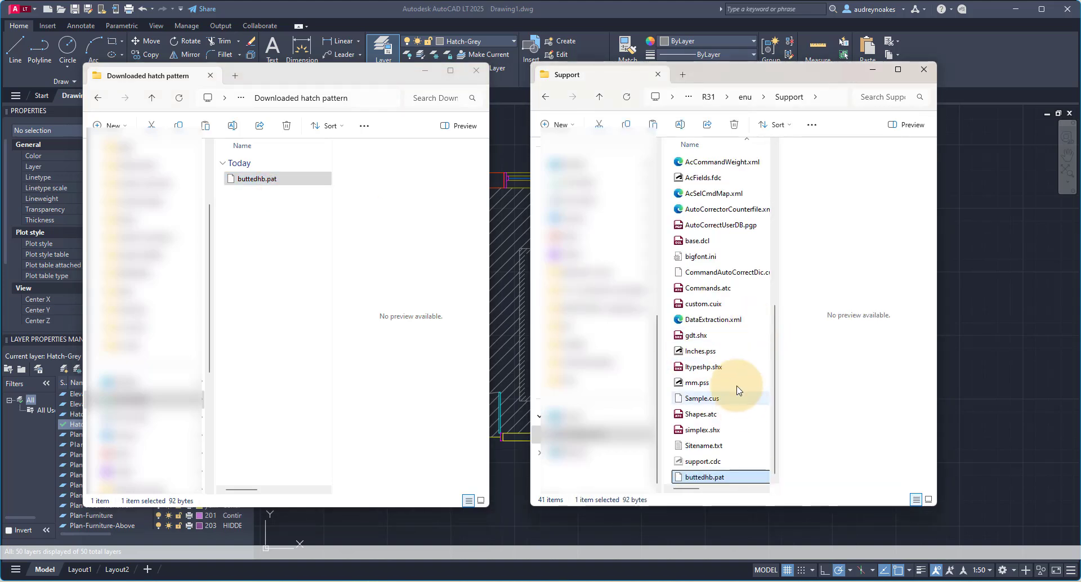
click(999, 211)
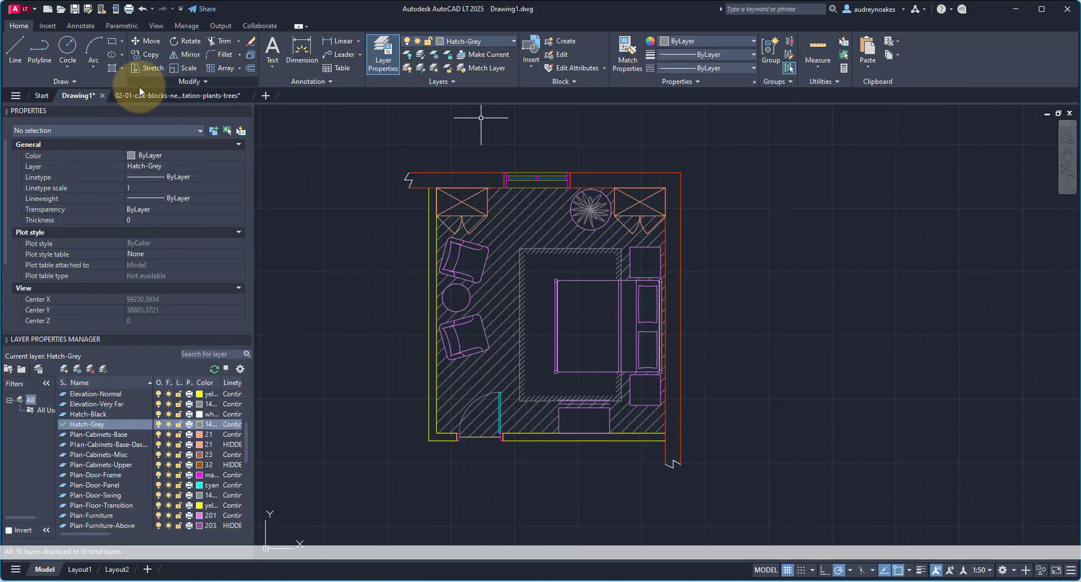
click(498, 290)
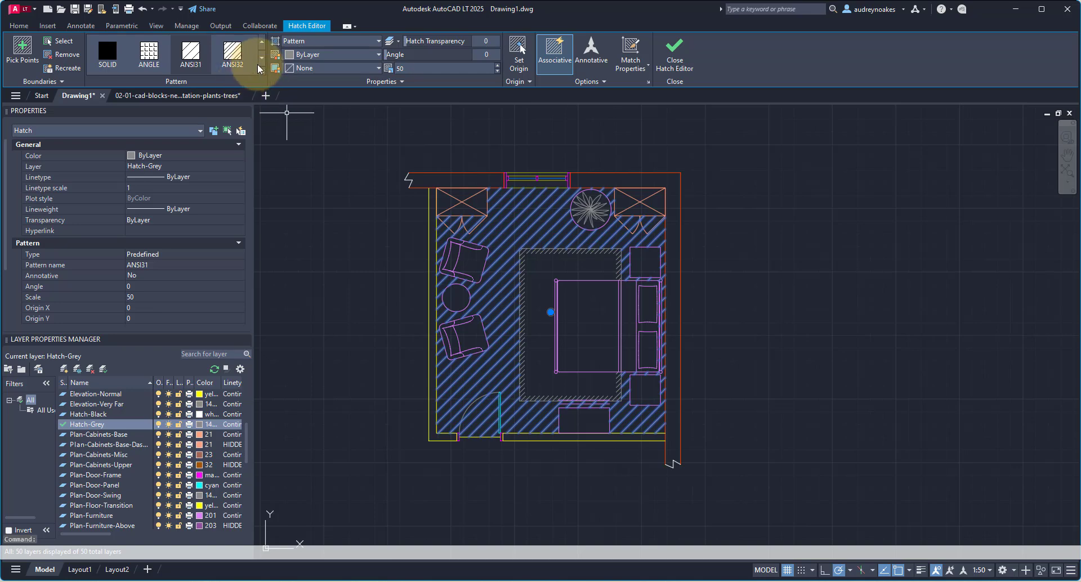
click(262, 72)
scroll(238, 130, down, 10)
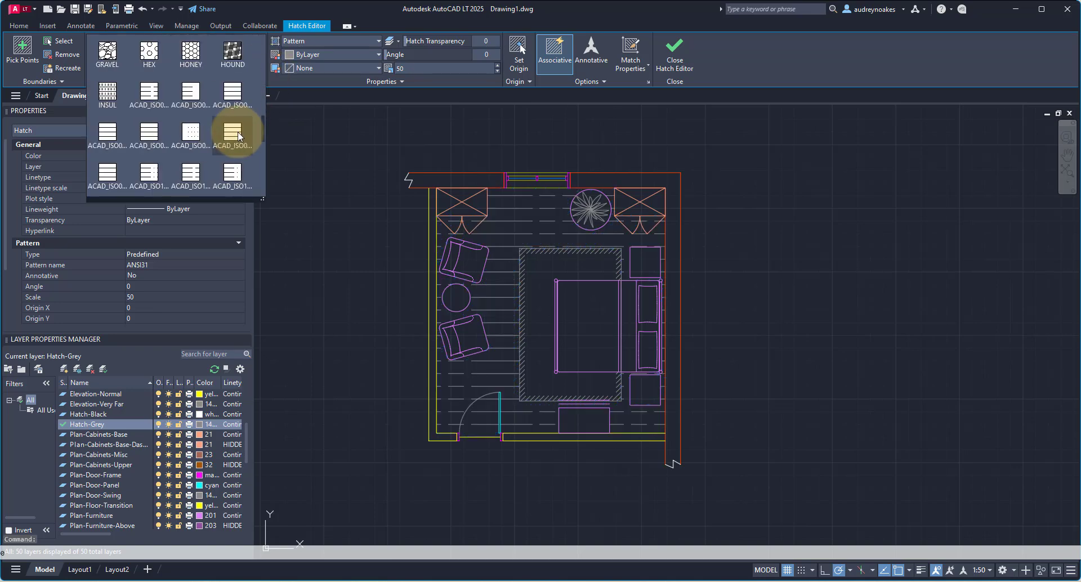
scroll(213, 152, down, 2)
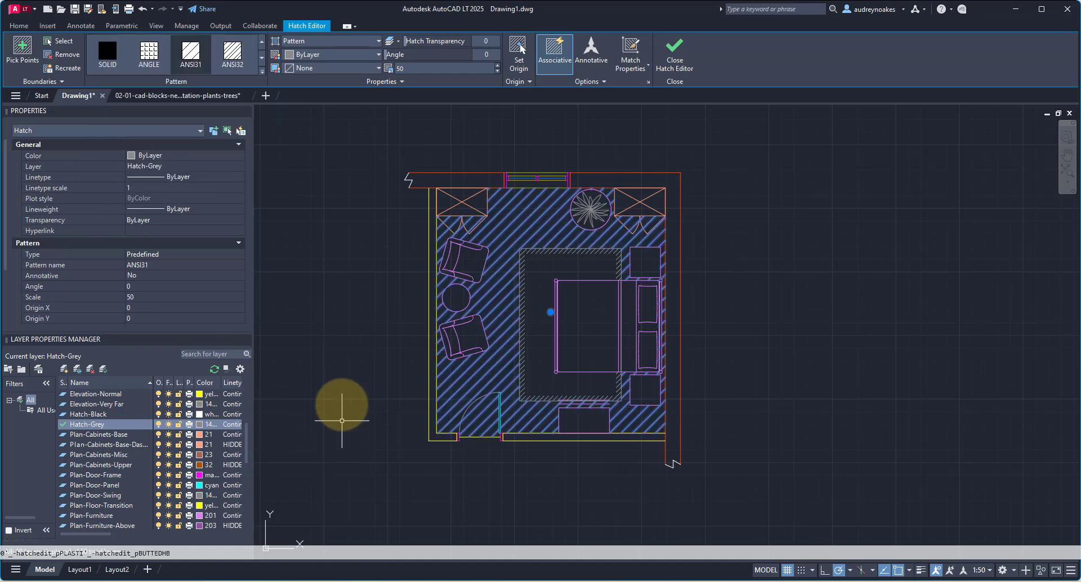
click(339, 300)
key(Escape)
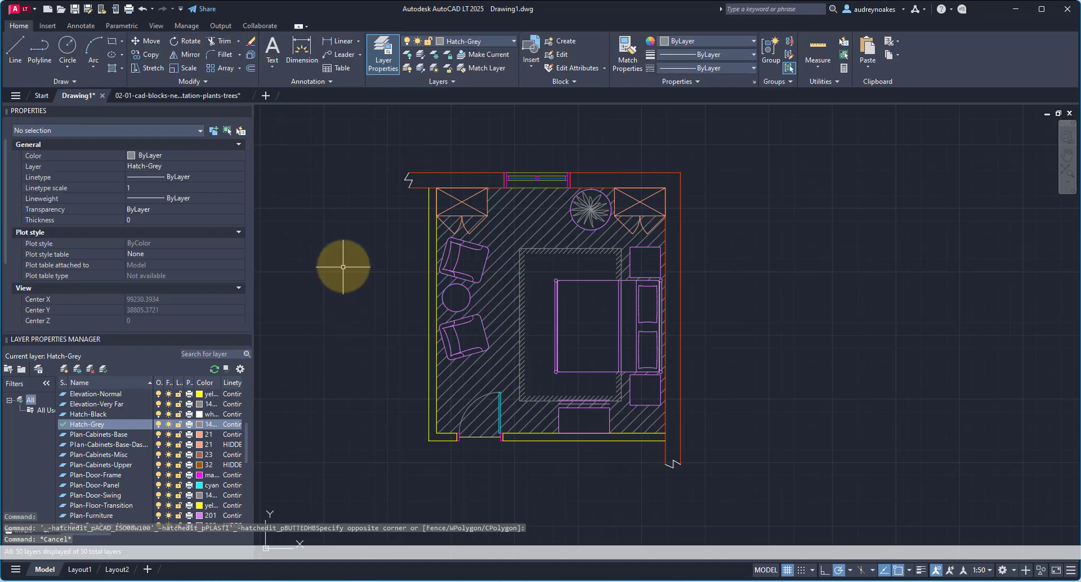
Change the bedroom floor hatch to the custom BUTTEDHB pattern with a scale of 1
click(545, 206)
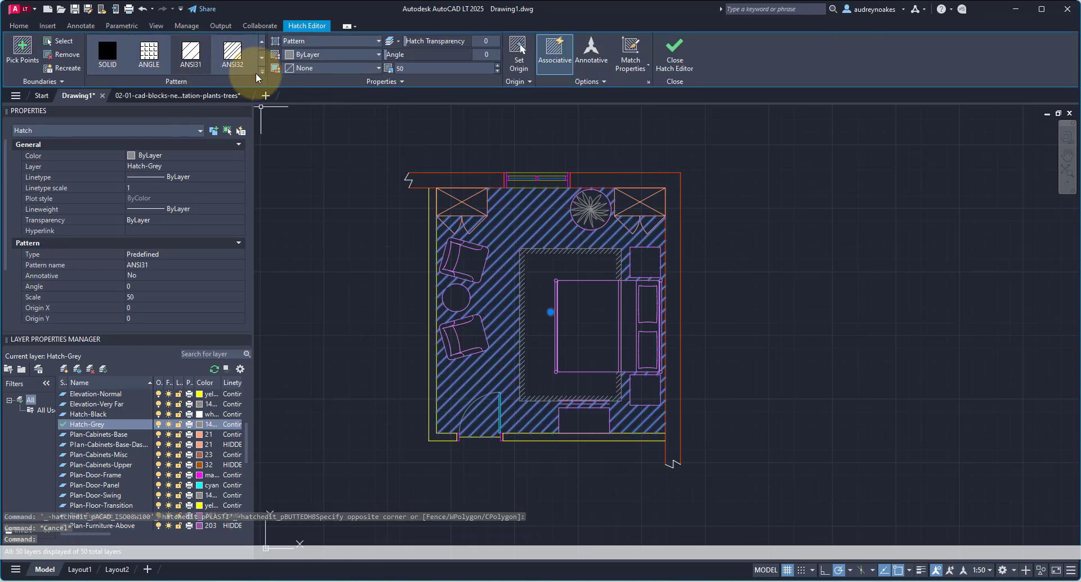
click(261, 73)
click(107, 49)
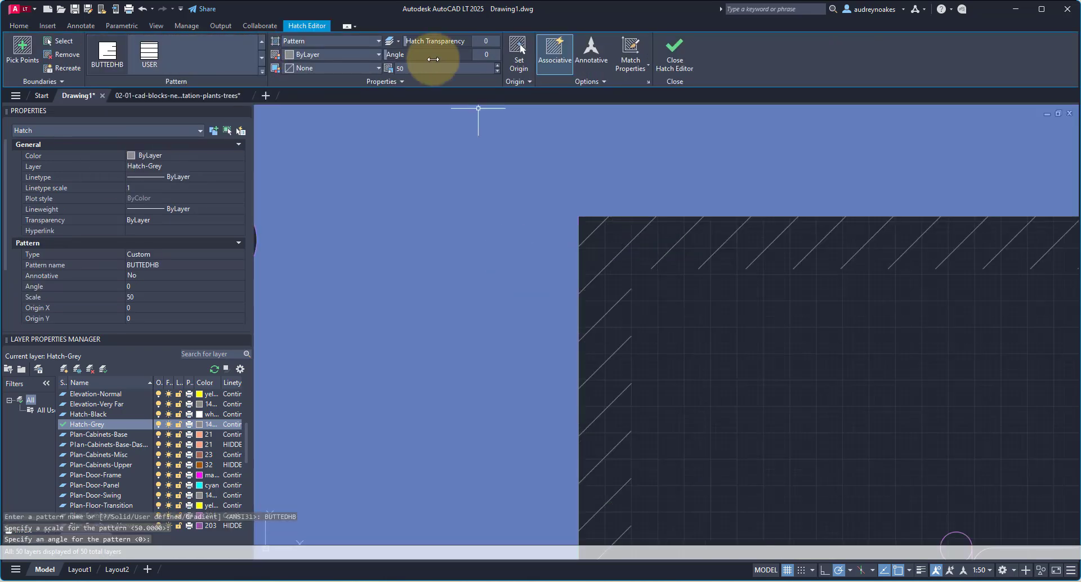
click(433, 68)
text(1)
key(Return)
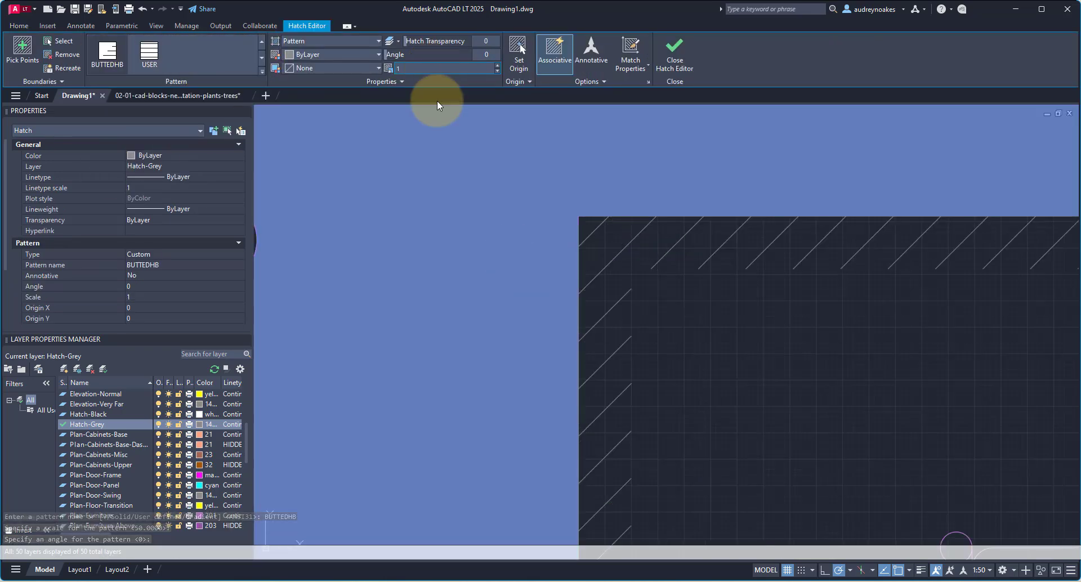
Increase the BUTTEDHB floor hatch's scale to 800
scroll(443, 220, down, 3)
double_click(411, 68)
text(500)
key(Return)
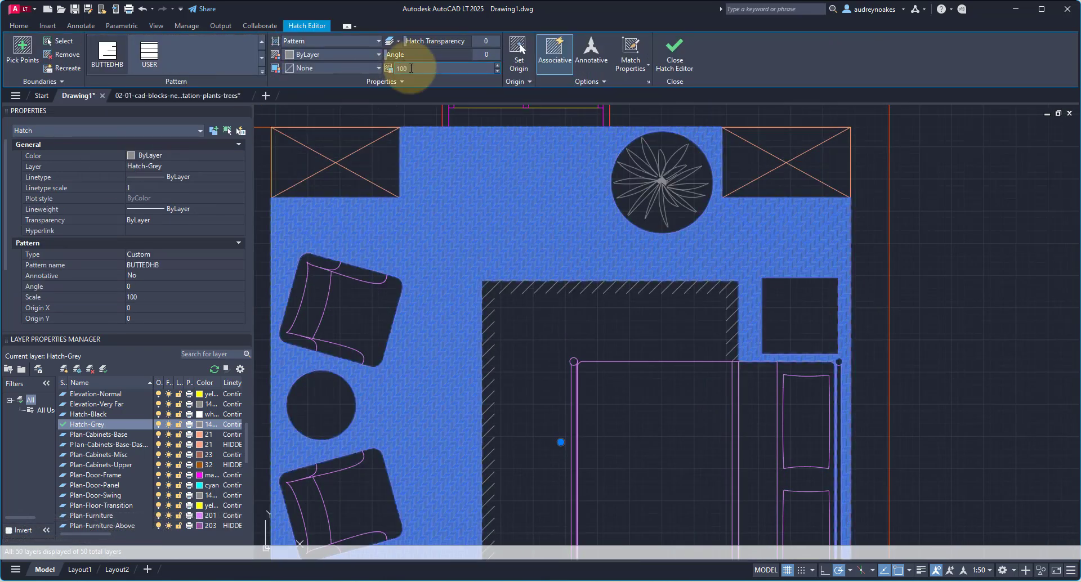
key(Escape)
scroll(562, 345, down, 3)
mouse_move(562, 345)
middle_down()
mouse_move(526, 207)
mouse_move(607, 356)
mouse_move(605, 296)
middle_up()
Set the scale of the herringbone floor hatch to 1000
click(524, 286)
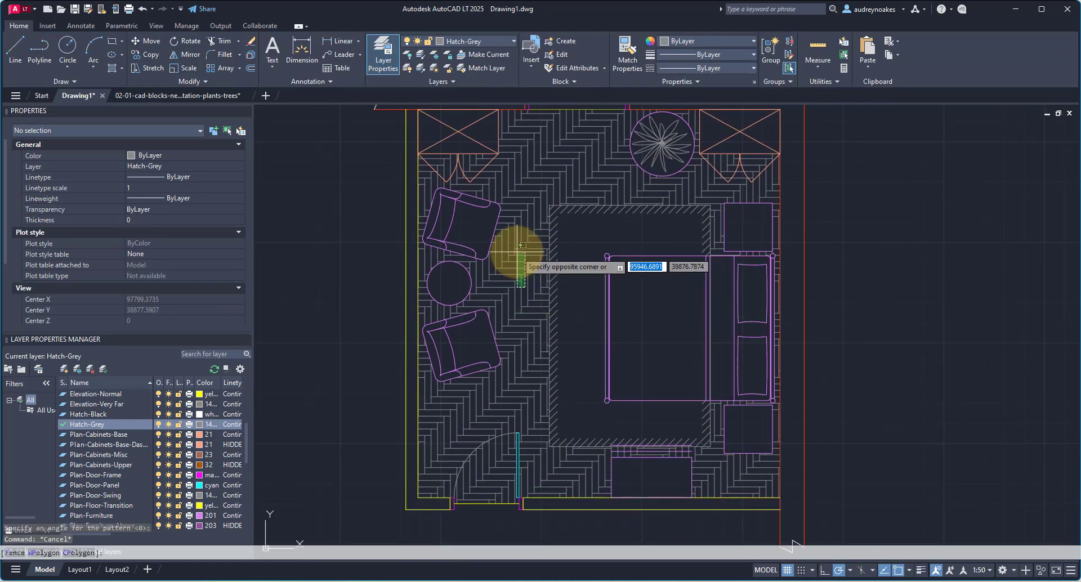
click(517, 252)
double_click(436, 68)
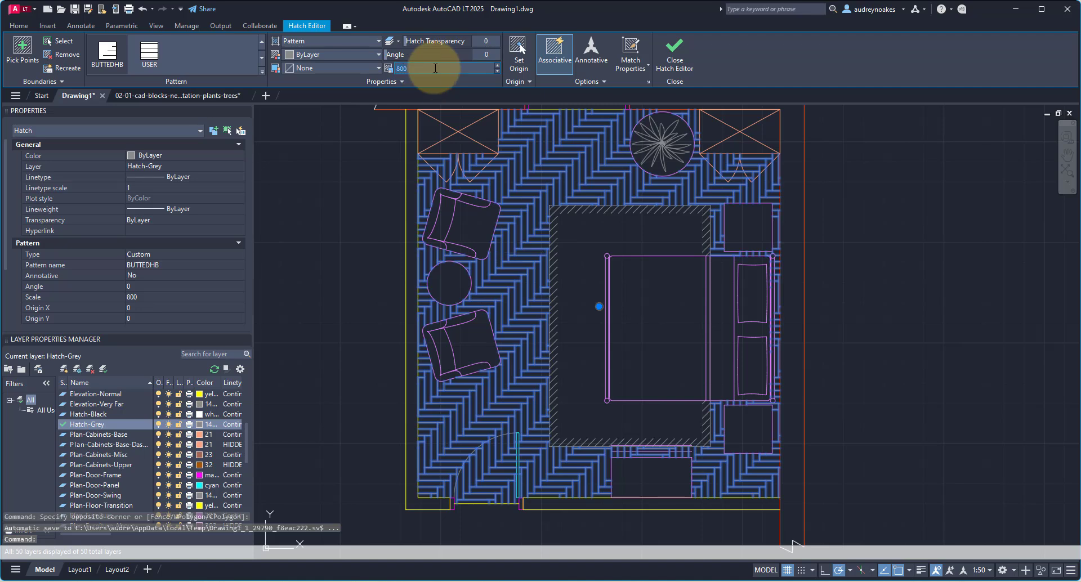
text(1000)
key(Return)
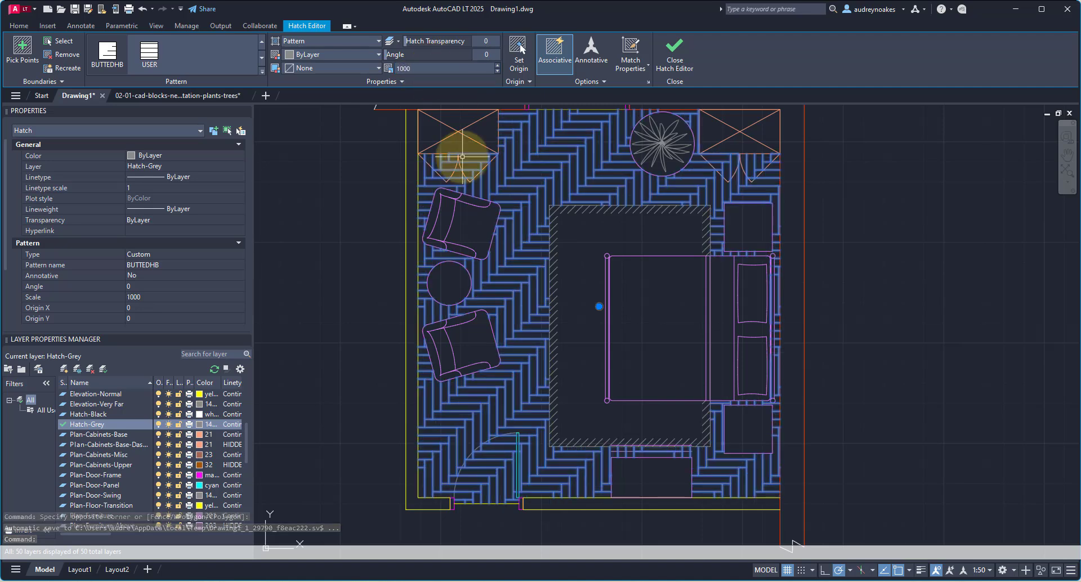
Set the angle of the herringbone floor hatch to 45 degrees and finish editing it
click(521, 269)
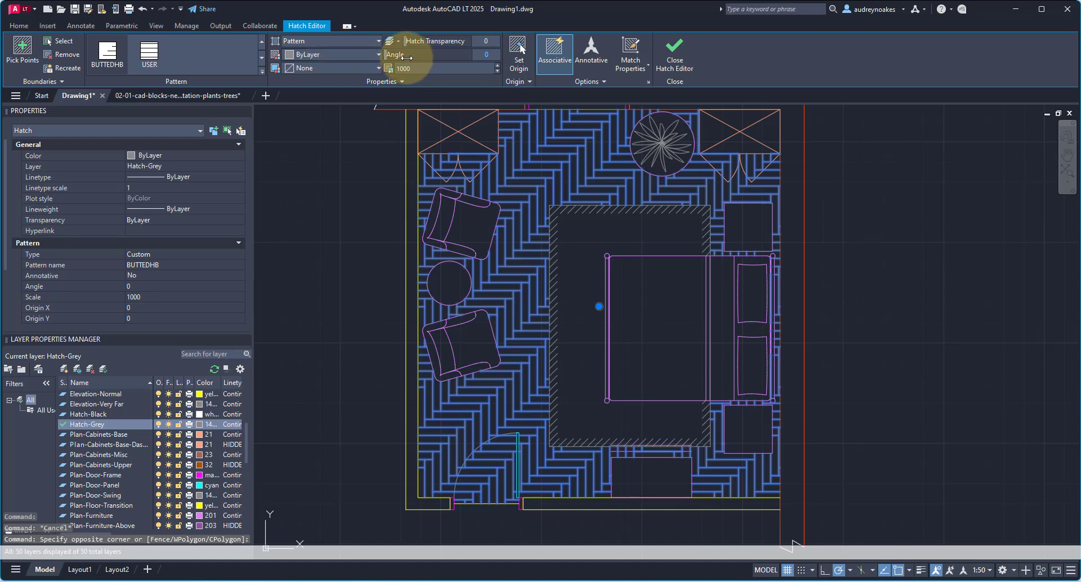
text(45)
key(Return)
key(Escape)
scroll(839, 250, down, 2)
middle_drag(859, 273, 683, 306)
scroll(500, 258, up, 2)
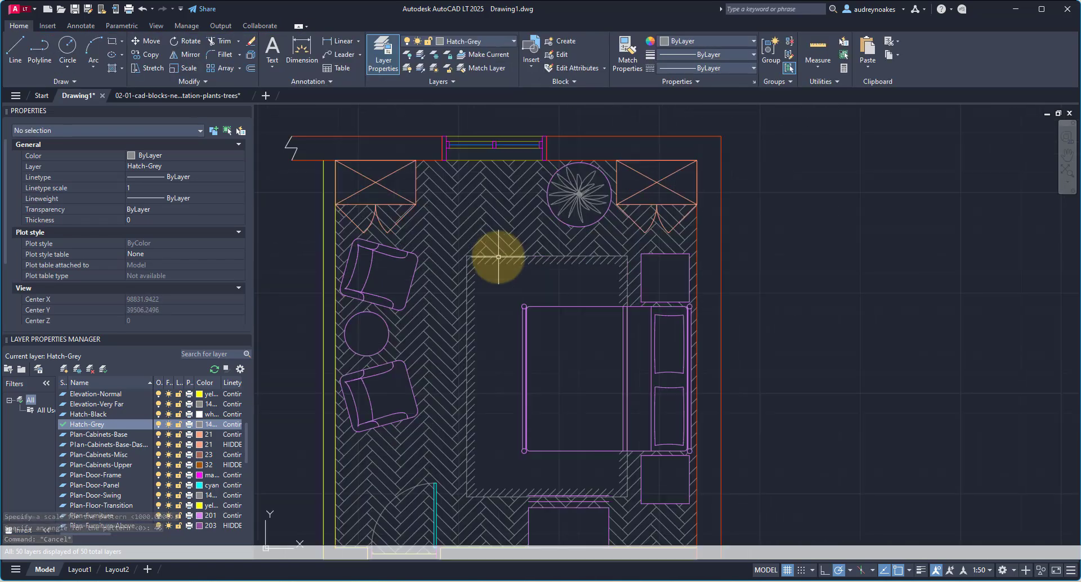
click(498, 257)
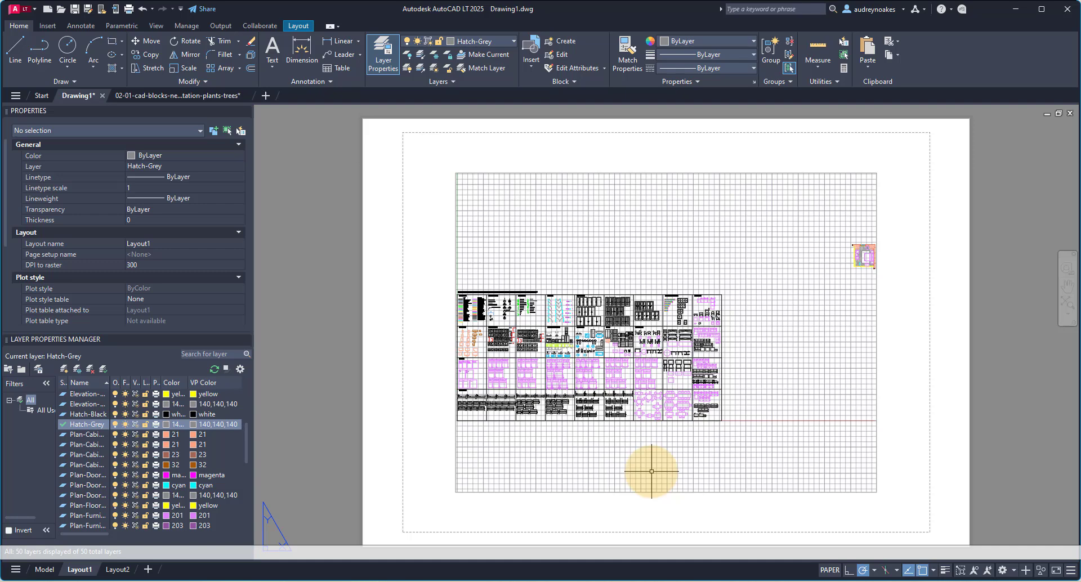
Open the page setup for Layout1 and set its plotter to DWG To PDF.pc3
middle_drag(652, 471, 606, 394)
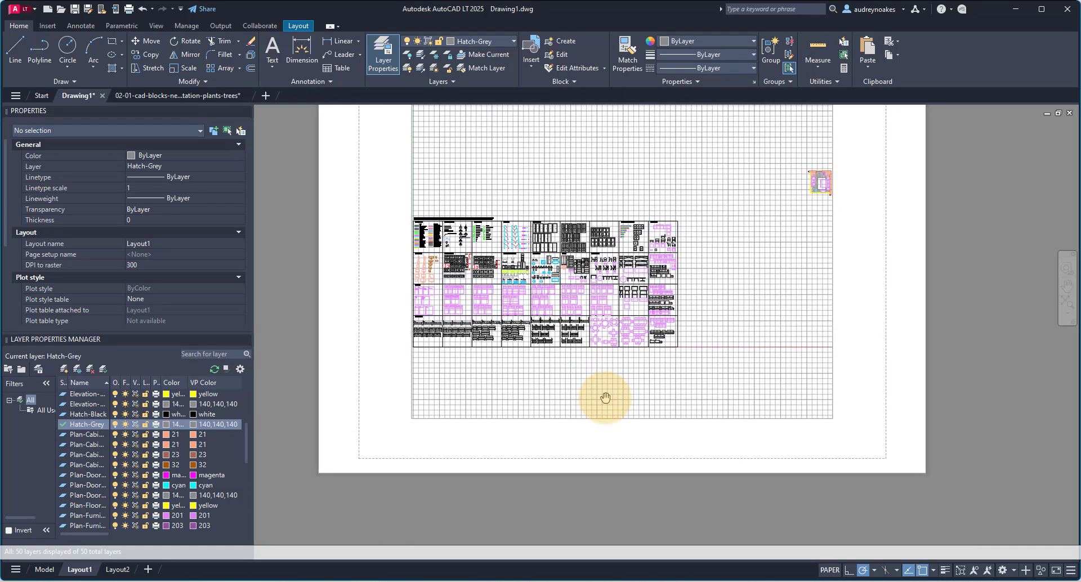
middle_drag(567, 425, 547, 485)
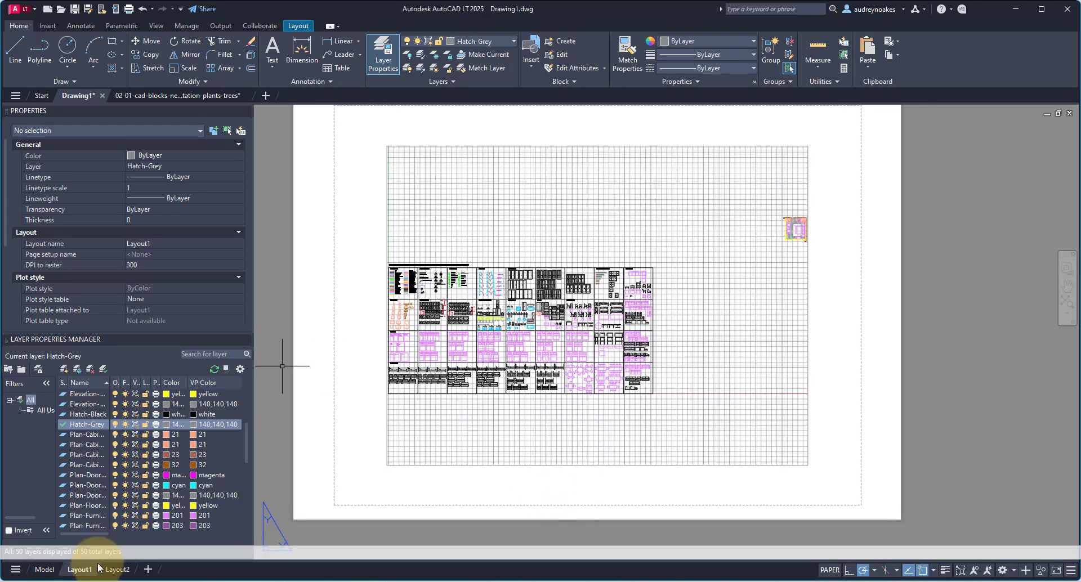
middle_drag(575, 355, 583, 365)
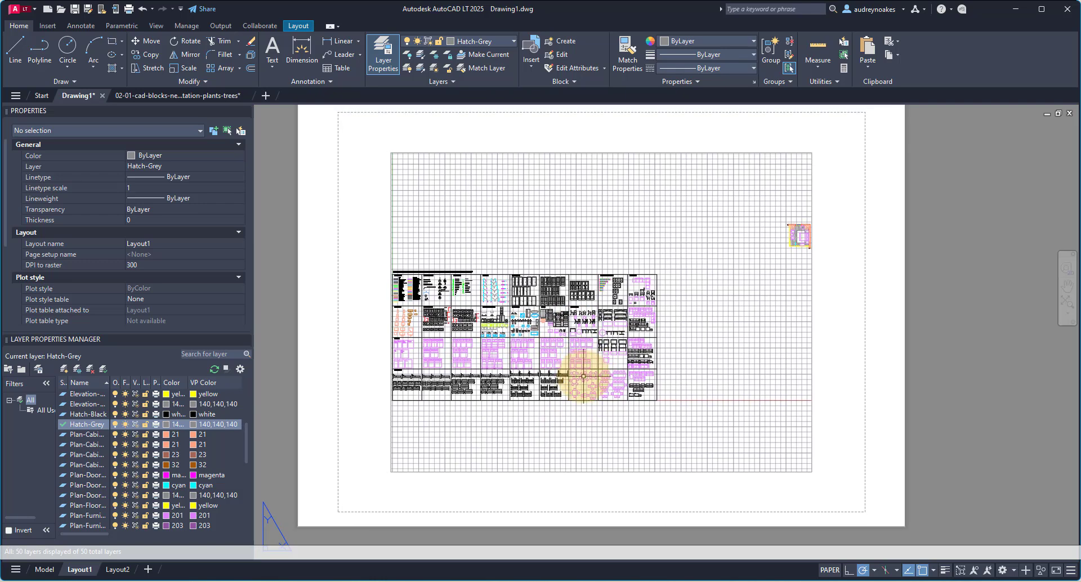
key(Return)
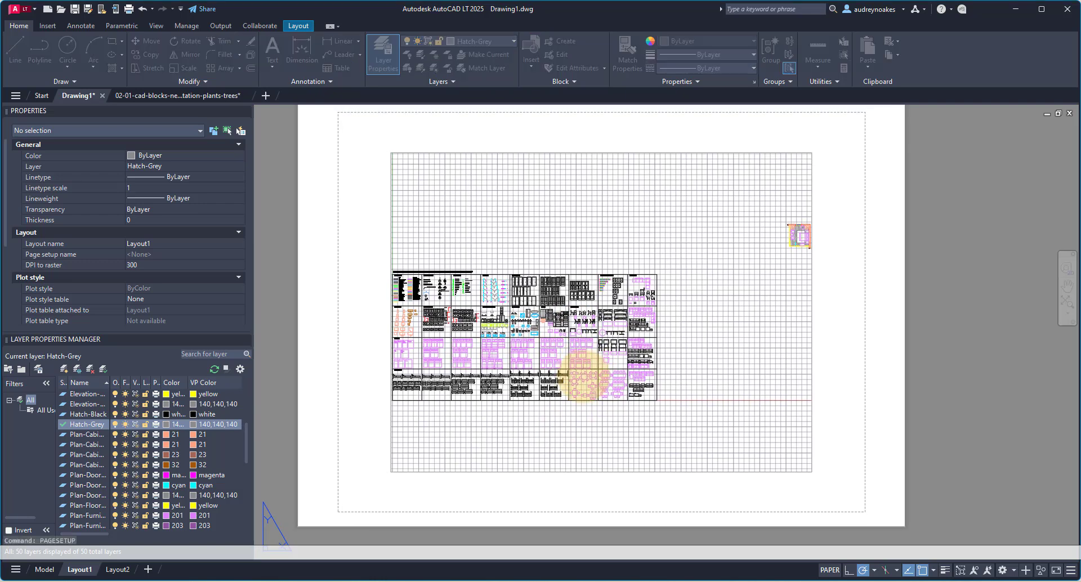
click(629, 275)
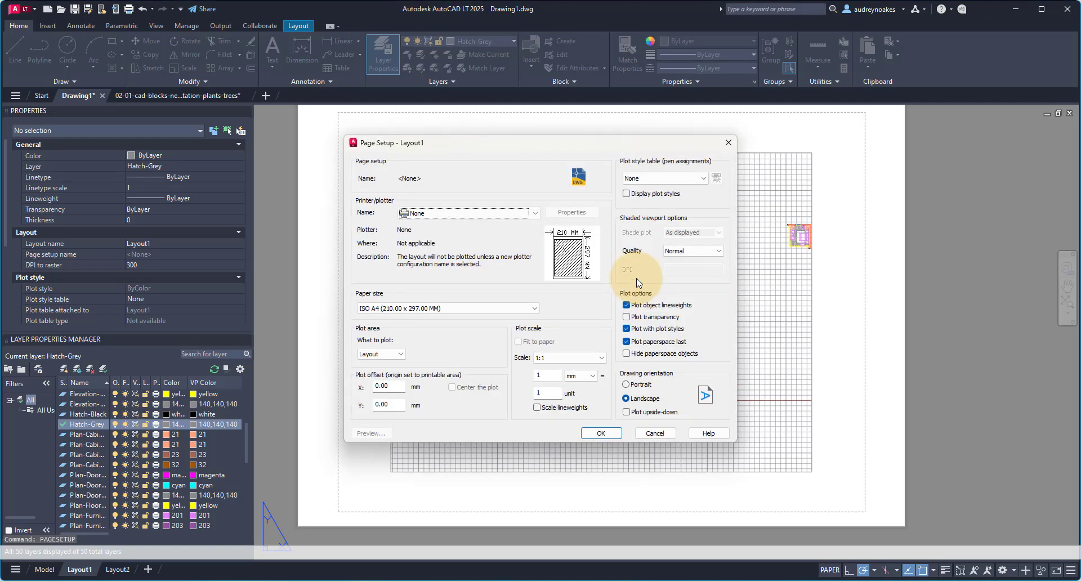
click(478, 213)
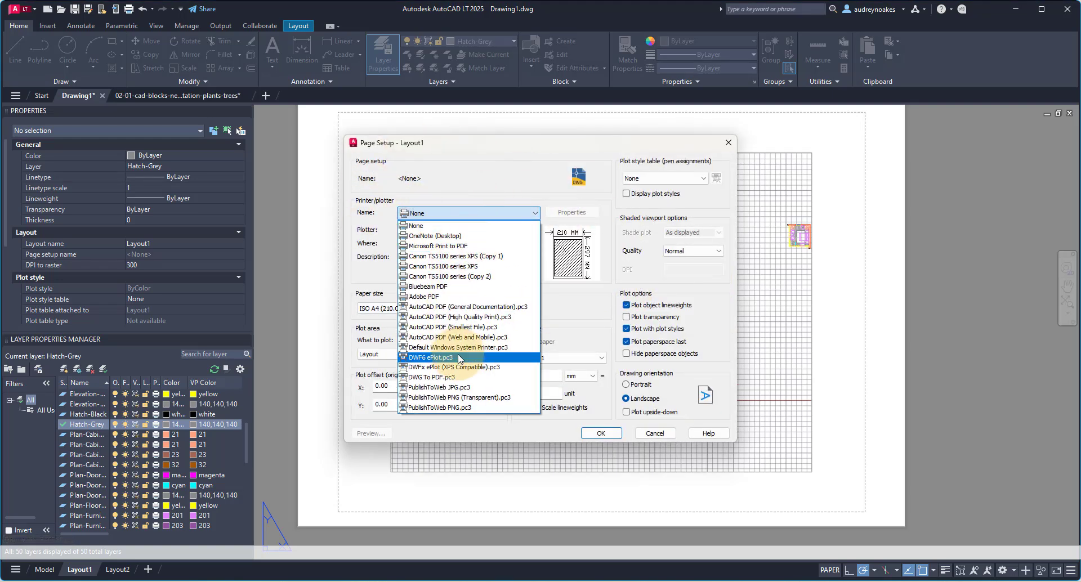
click(435, 379)
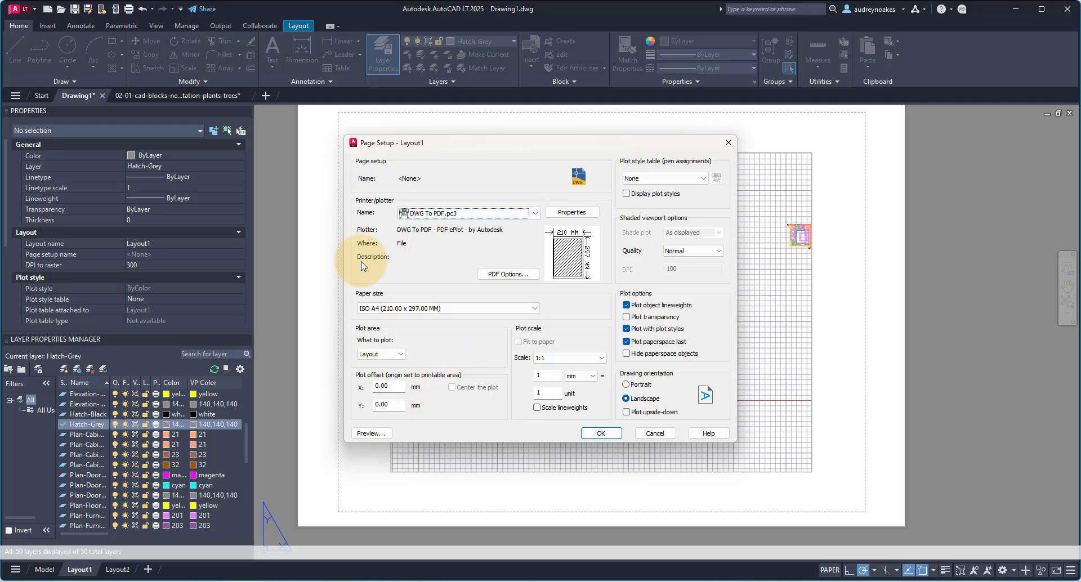
Set the Layout1 paper size to ISO full bleed A3 (297.00 x 420.00 MM)
click(444, 313)
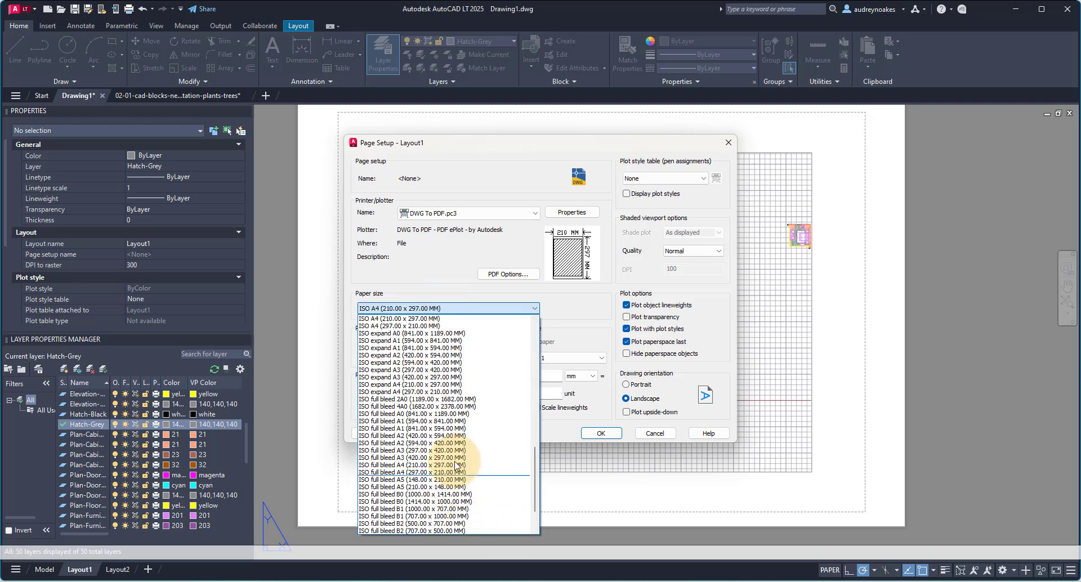
scroll(388, 491, down, 2)
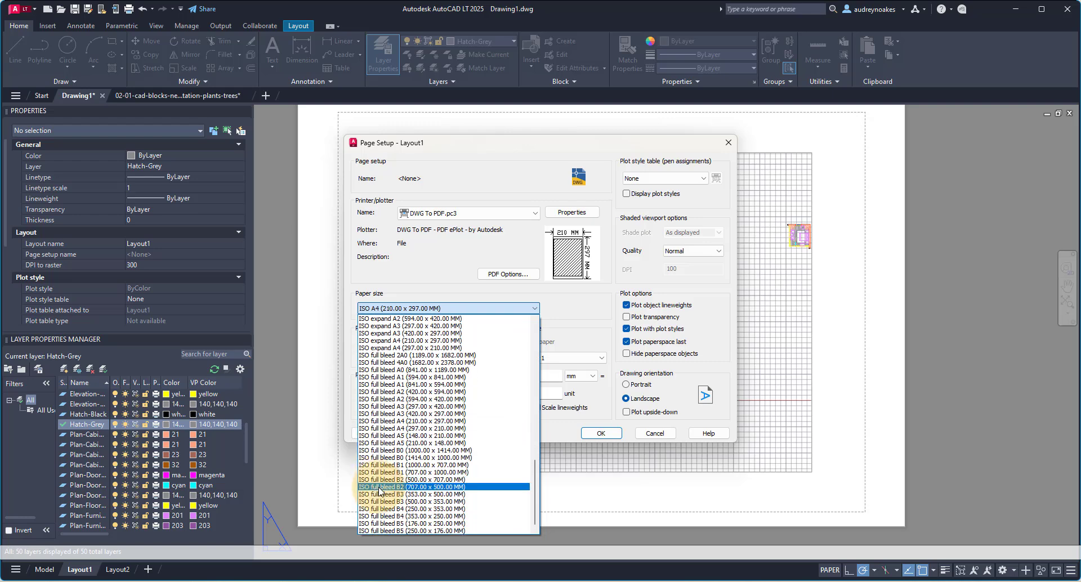
scroll(381, 489, up, 3)
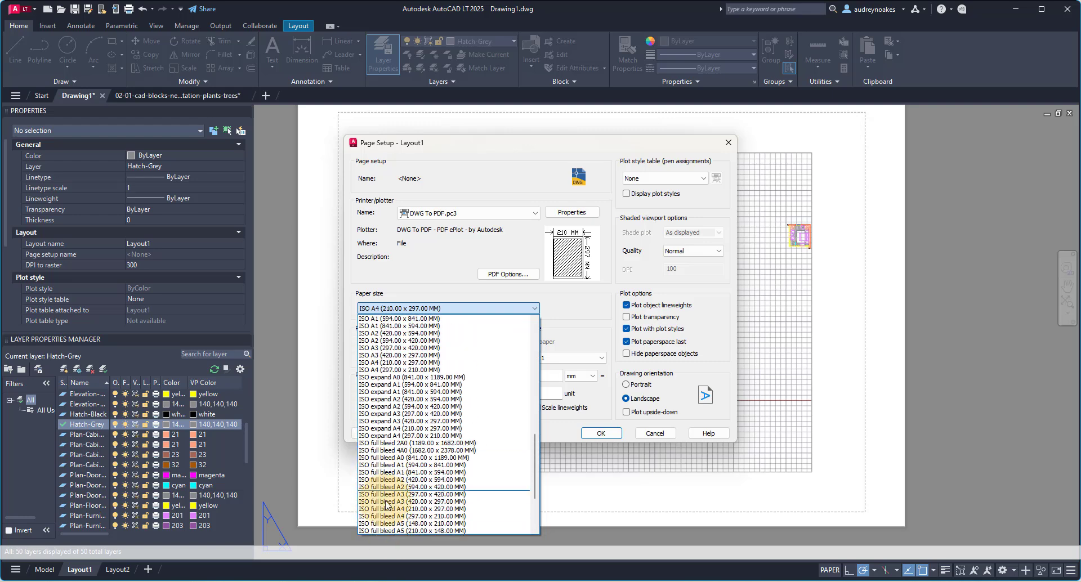
scroll(394, 489, up, 2)
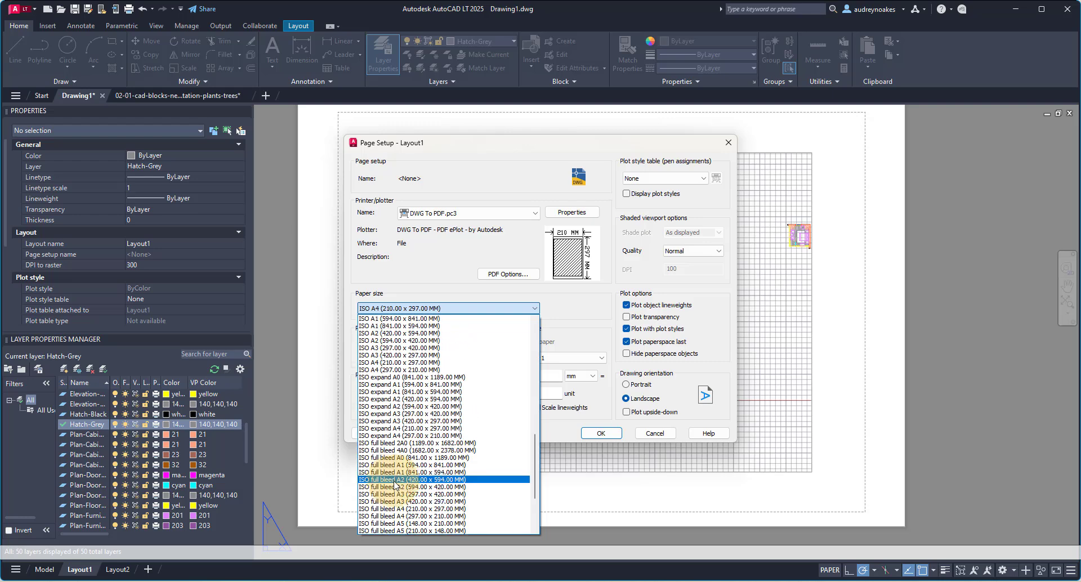
scroll(411, 475, up, 3)
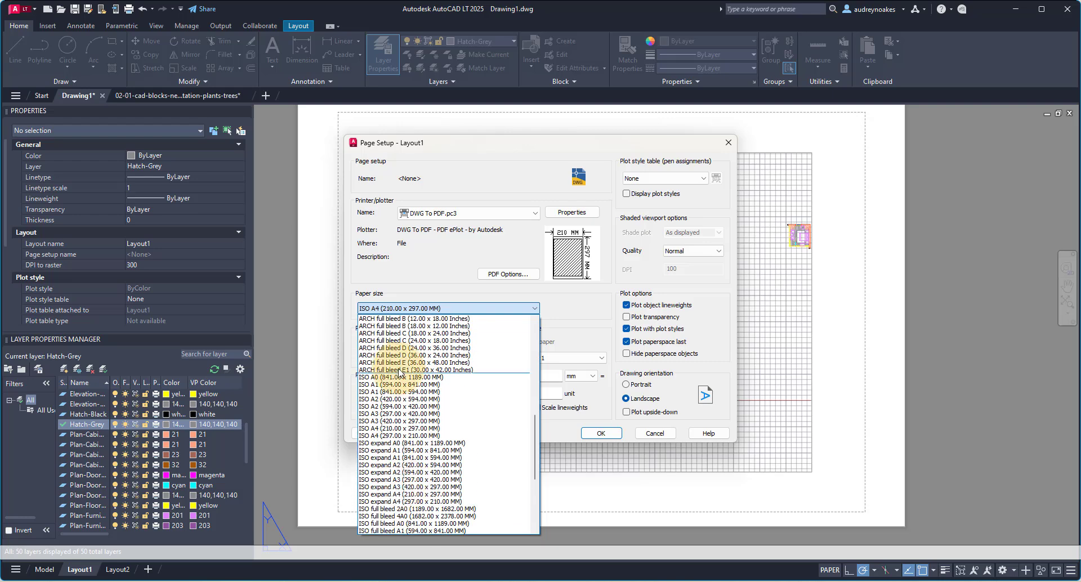
scroll(409, 393, up, 4)
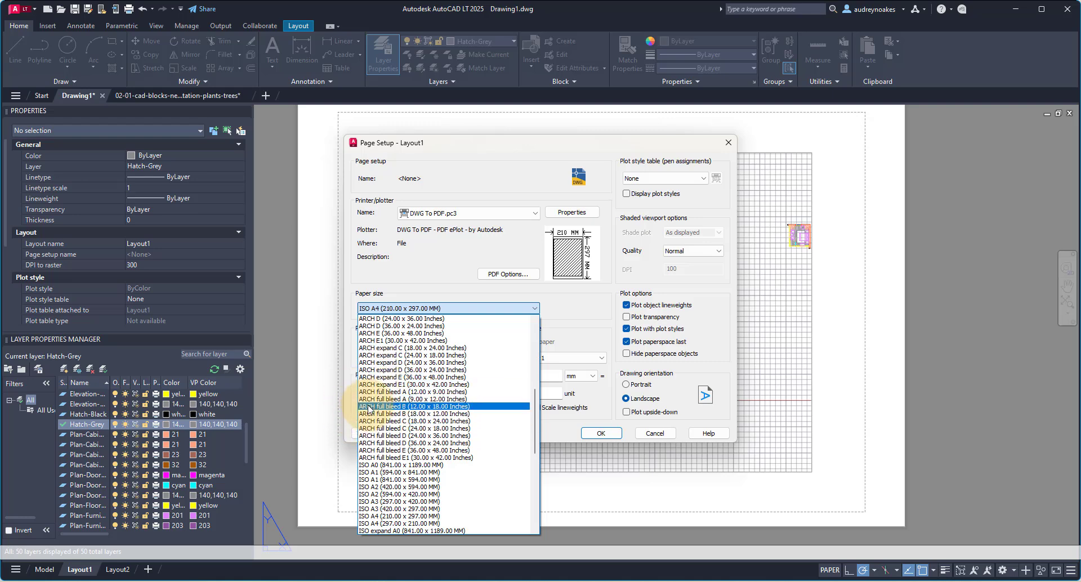
scroll(379, 417, up, 1)
scroll(379, 420, down, 4)
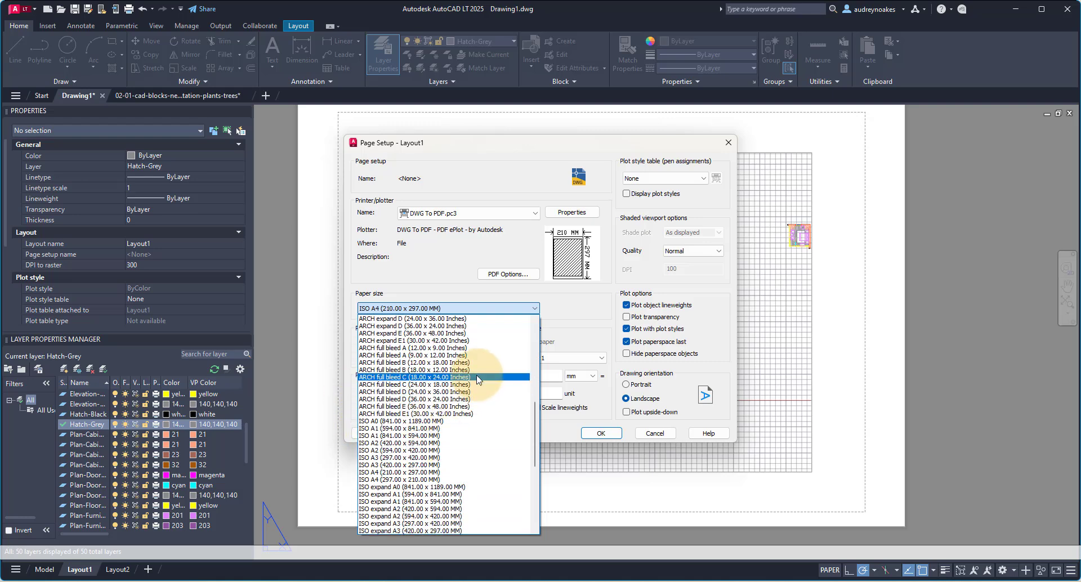
scroll(402, 488, down, 1)
scroll(502, 434, down, 2)
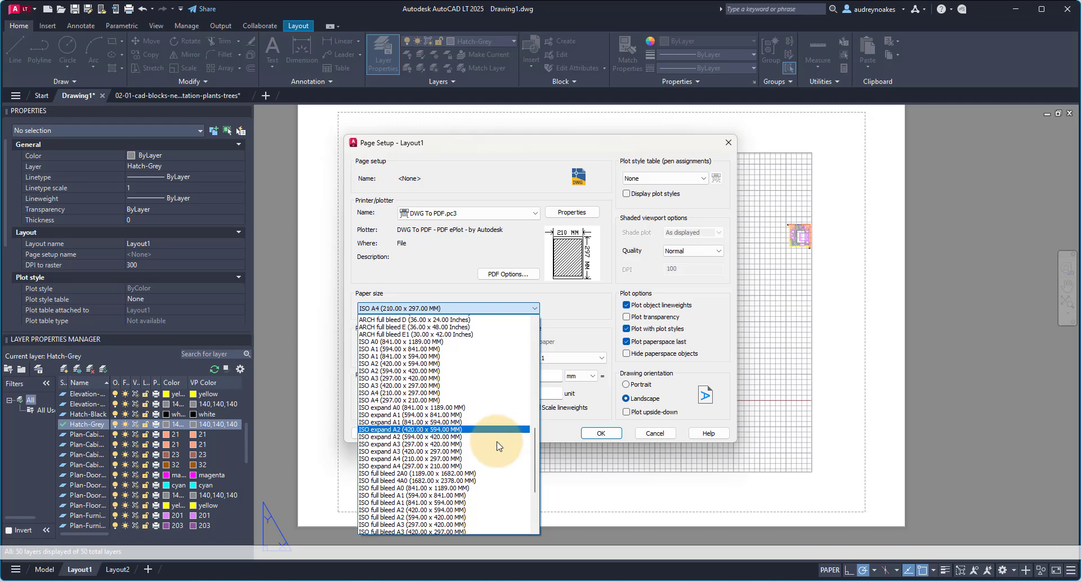
click(389, 516)
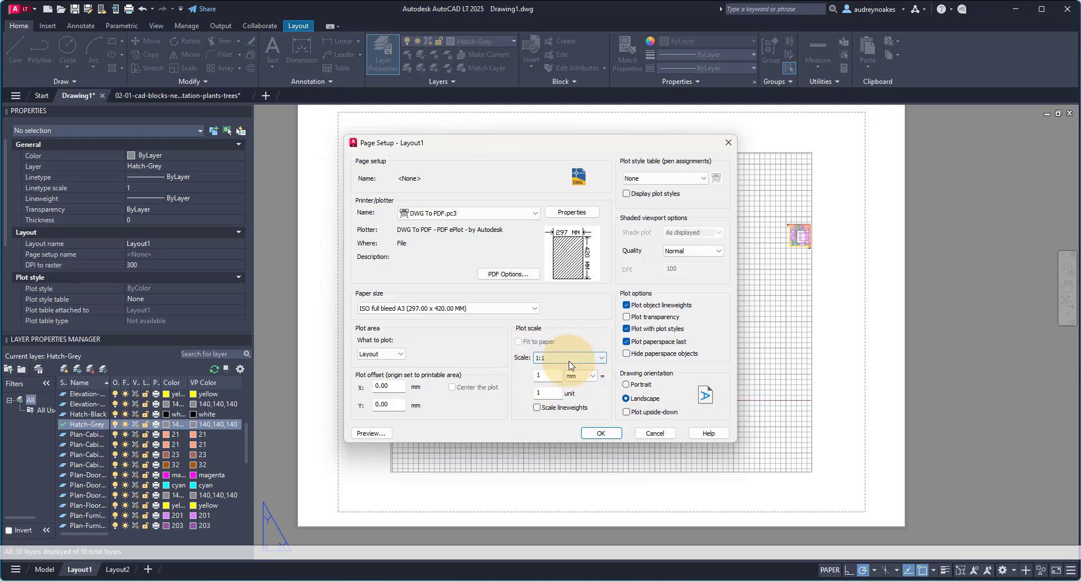
Assign the monochrome.ctb plot style table to Layout1, enable the display of plot styles, and apply the page setup
click(646, 180)
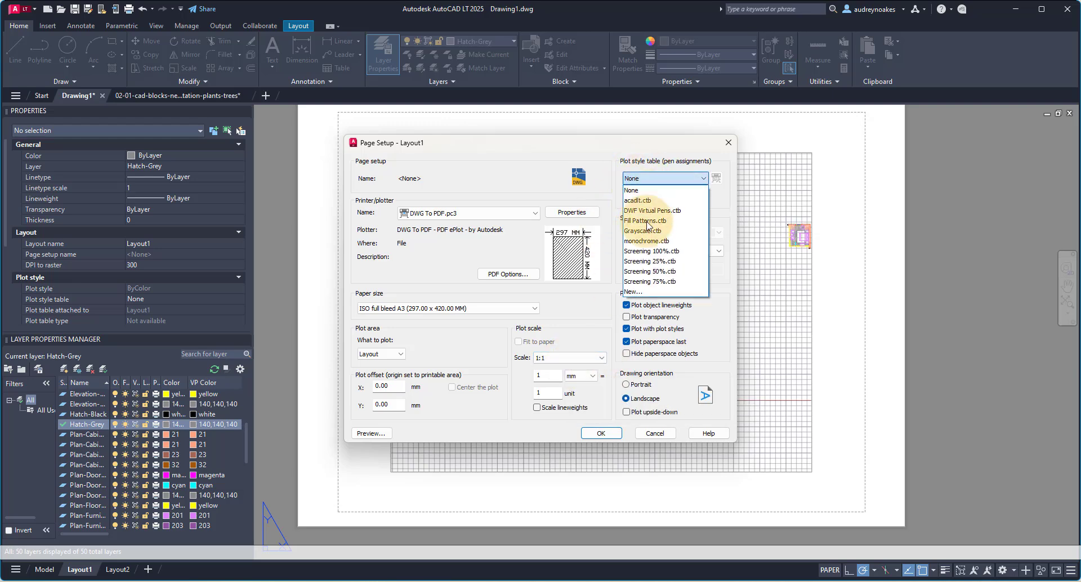
click(645, 242)
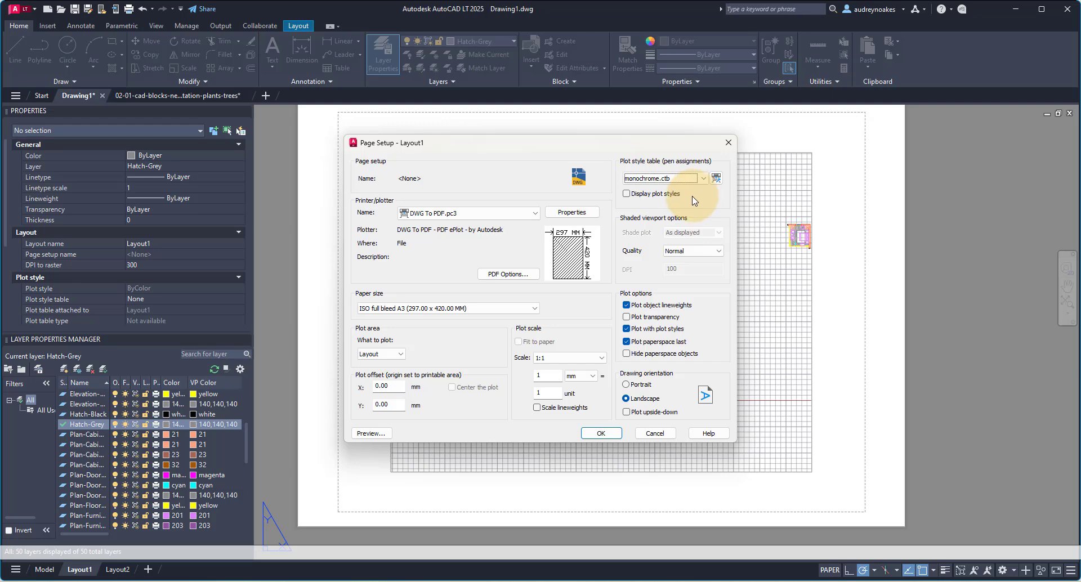
click(626, 194)
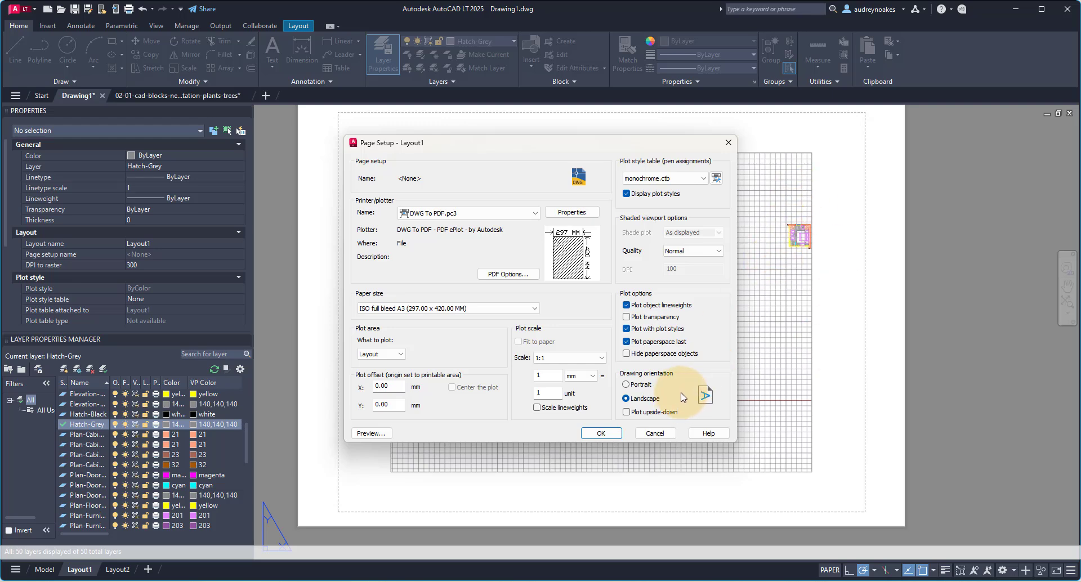
click(601, 433)
click(585, 409)
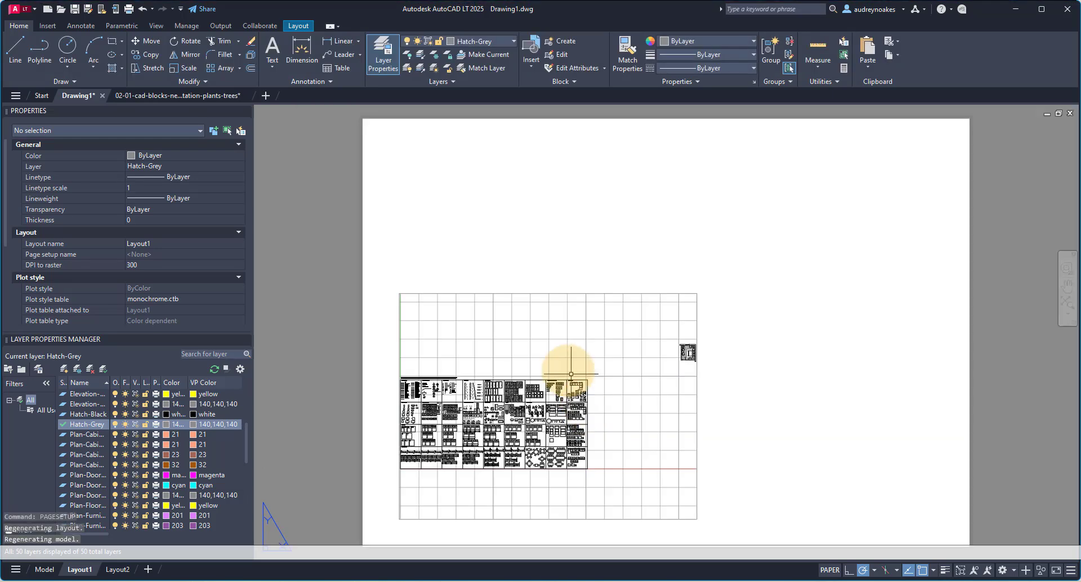
Stretch the upper-right corner of the Layout1 viewport outward so it measures about 307 by 259 mm
middle_drag(707, 220, 551, 242)
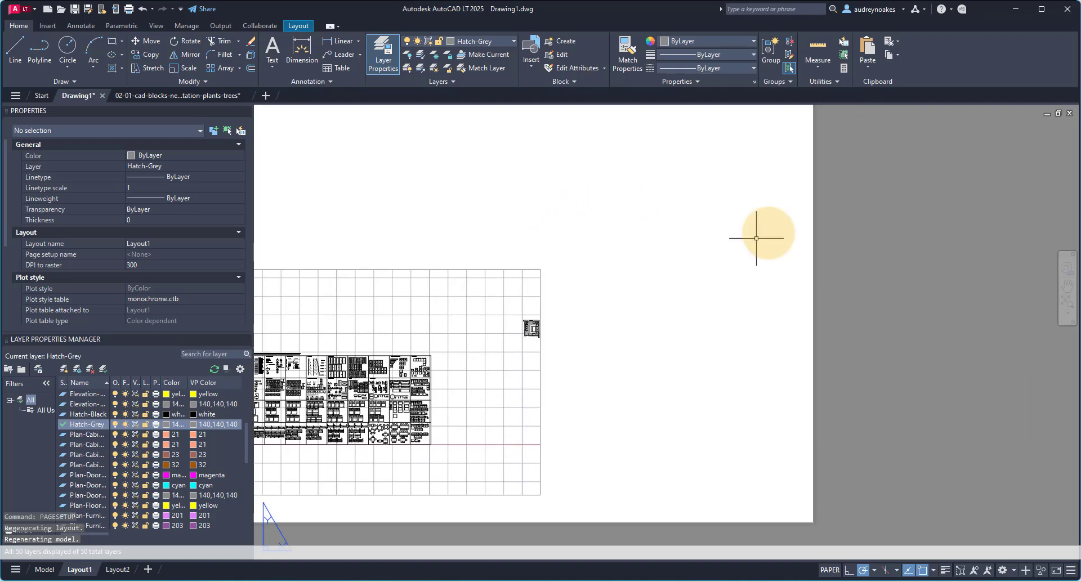
middle_drag(711, 293, 842, 318)
scroll(527, 252, down, 2)
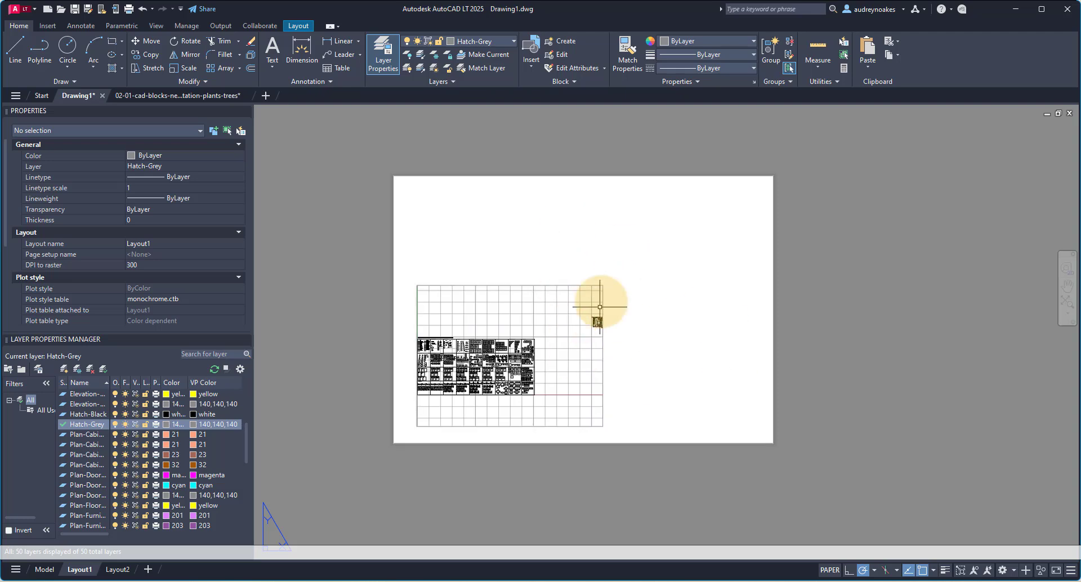
click(596, 286)
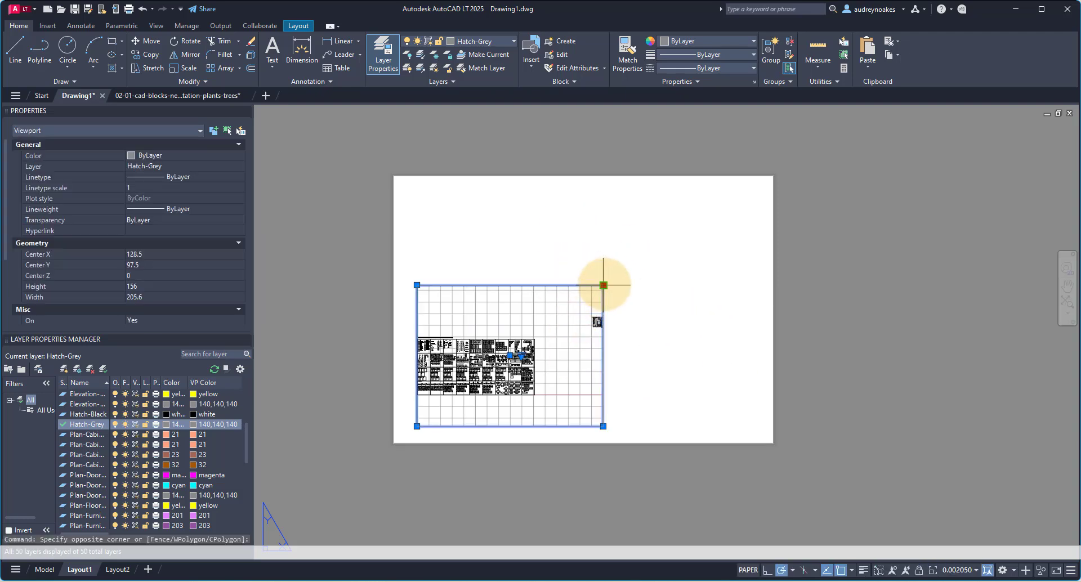
click(603, 285)
click(695, 191)
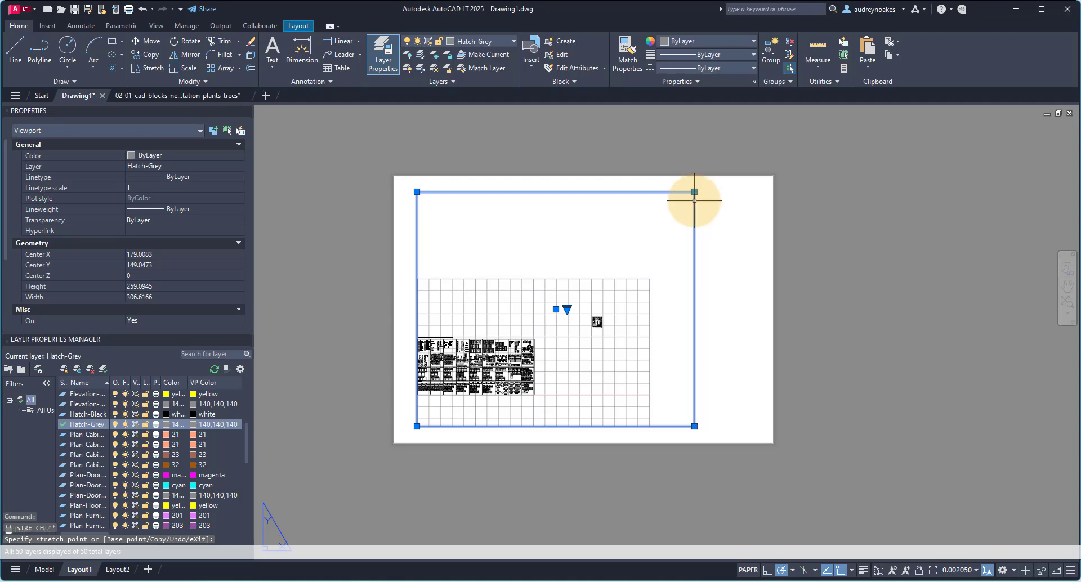
Move the viewport to the layer Titleblock-04 No Plot and clear the selection
click(182, 166)
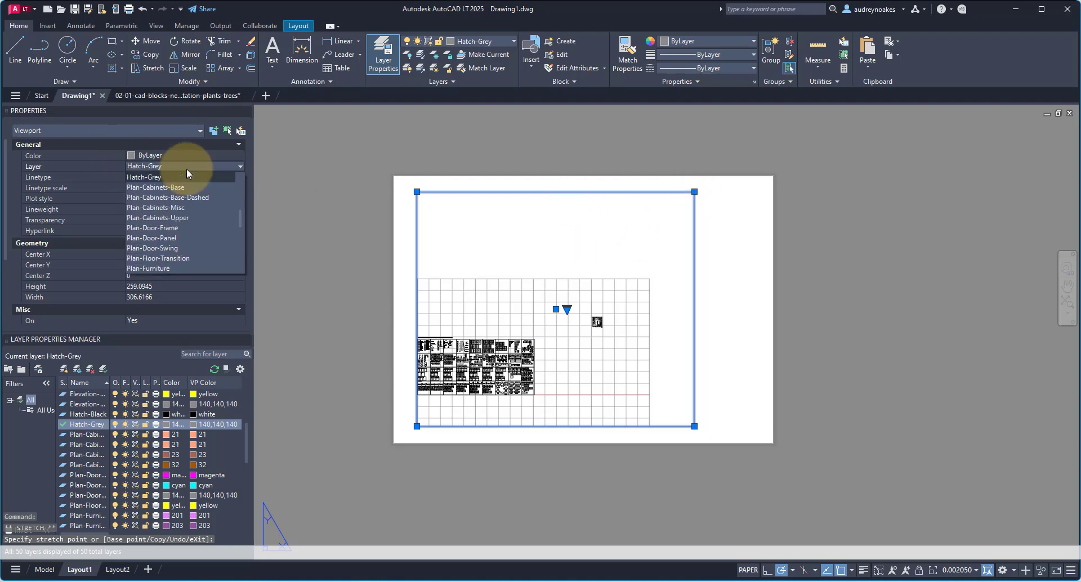
scroll(190, 215, down, 3)
key(Escape)
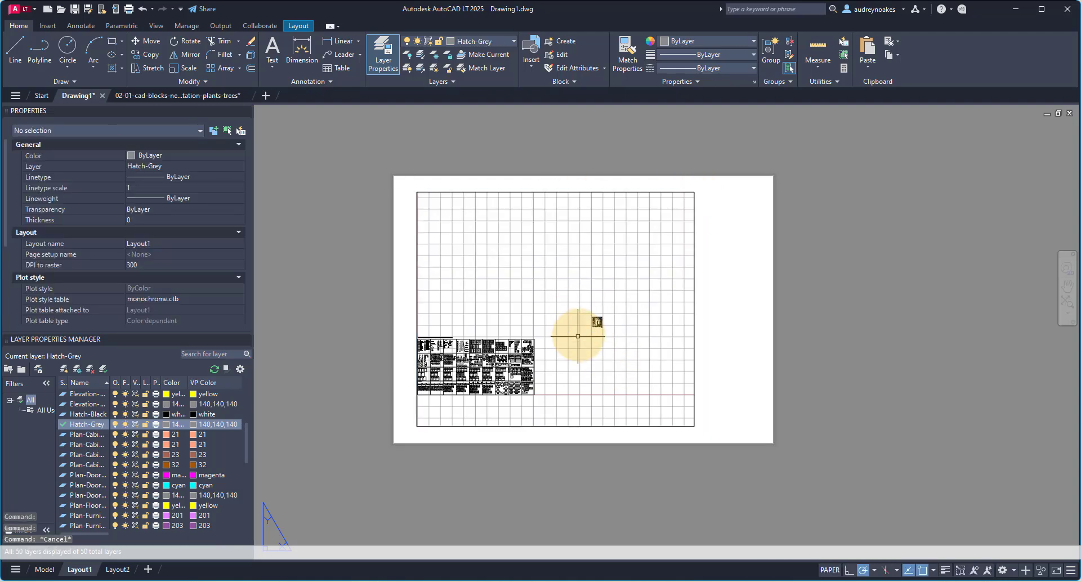
Activate the viewport, enlarge and centre the furnished bedroom plan inside it, and turn off its grid
double_click(559, 271)
scroll(599, 330, up, 5)
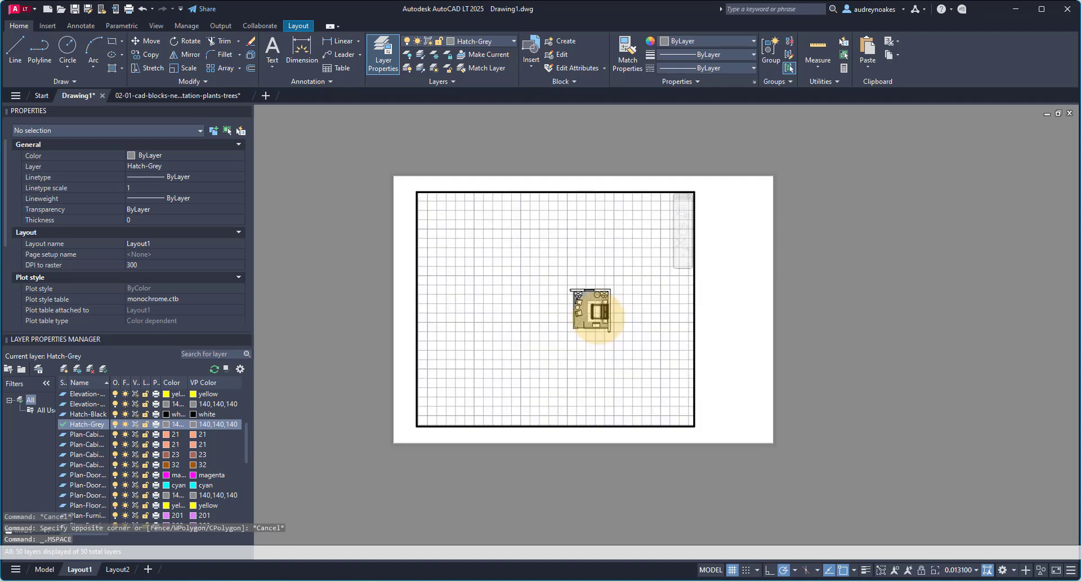
middle_drag(587, 308, 561, 317)
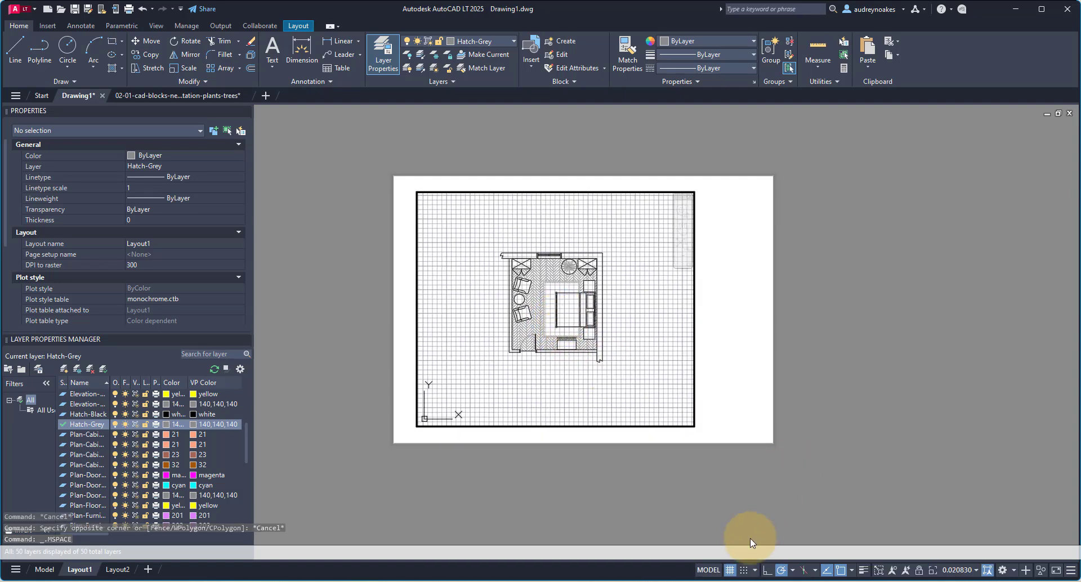
click(731, 570)
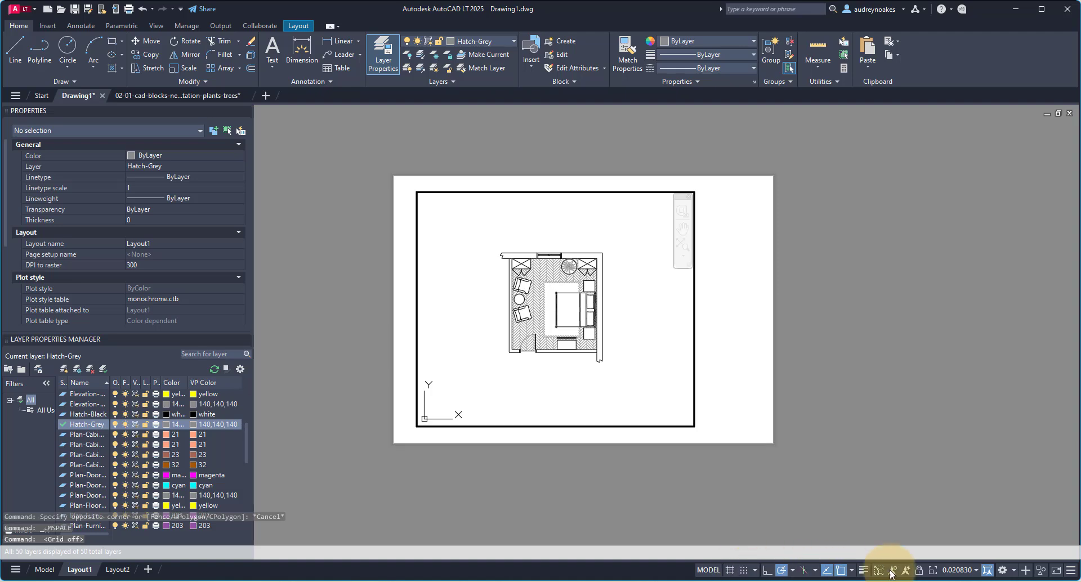
Try the viewport at 1:20, settle on a scale of 1:30, recentre the bedroom plan and return to paper space
click(962, 570)
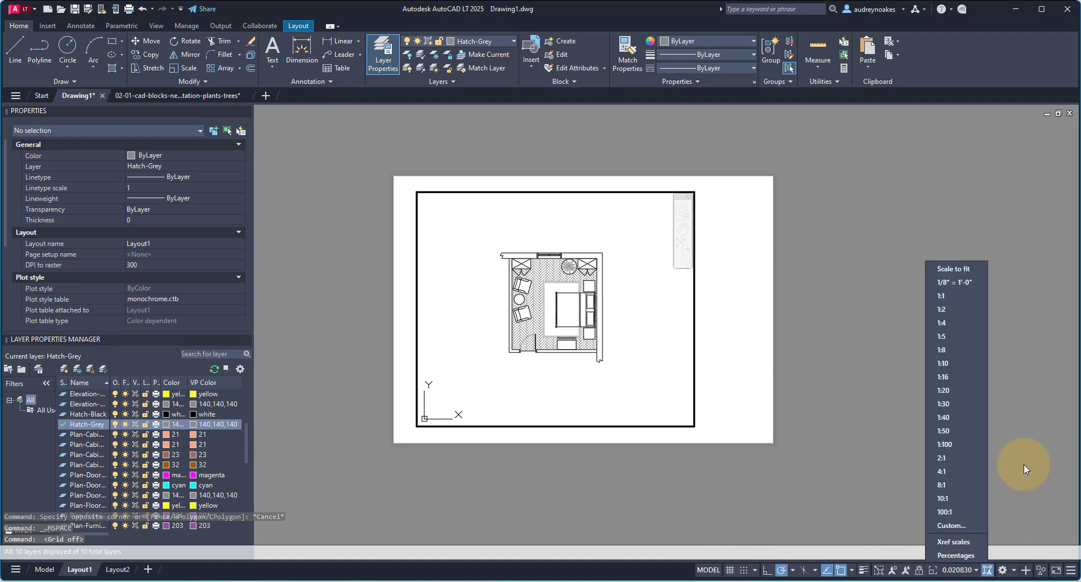
click(961, 390)
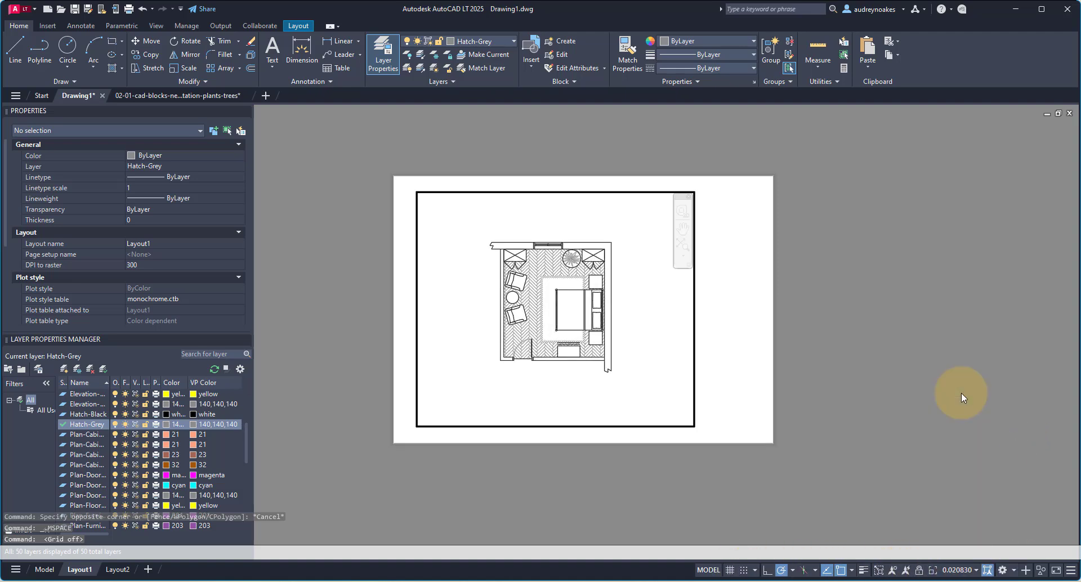
click(967, 570)
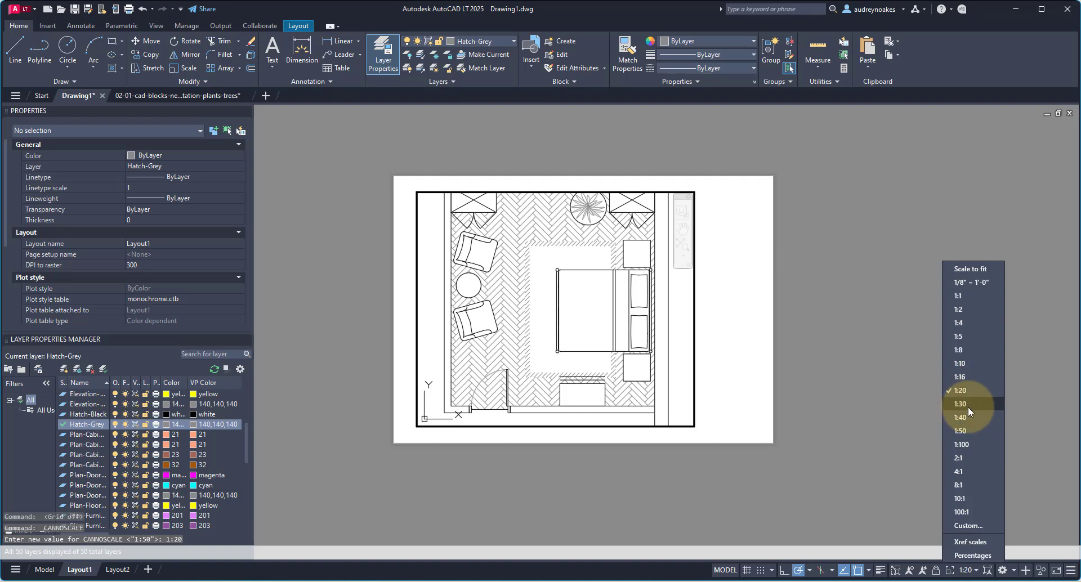
click(968, 404)
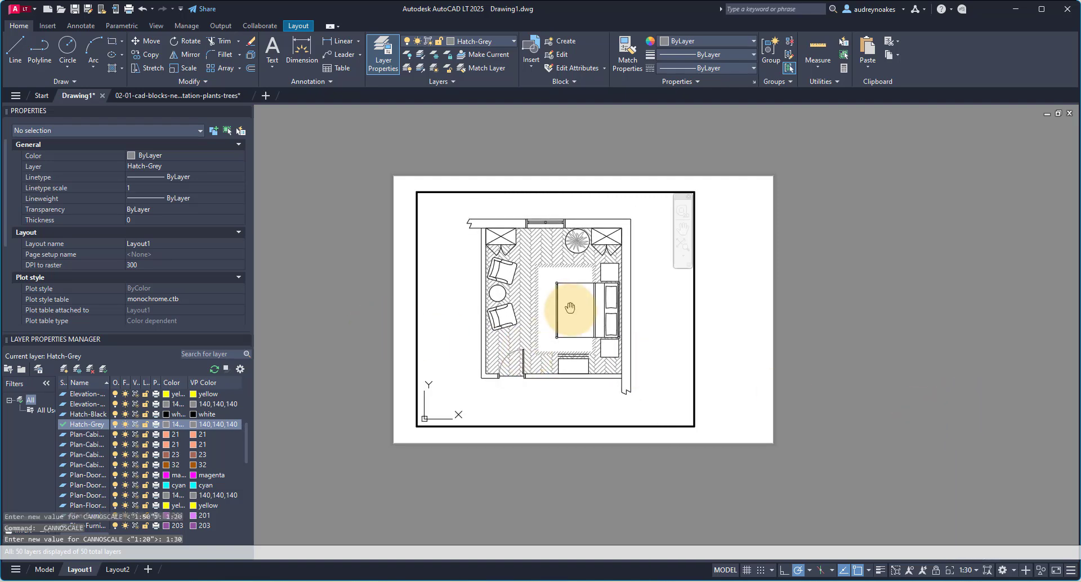
middle_drag(570, 307, 573, 319)
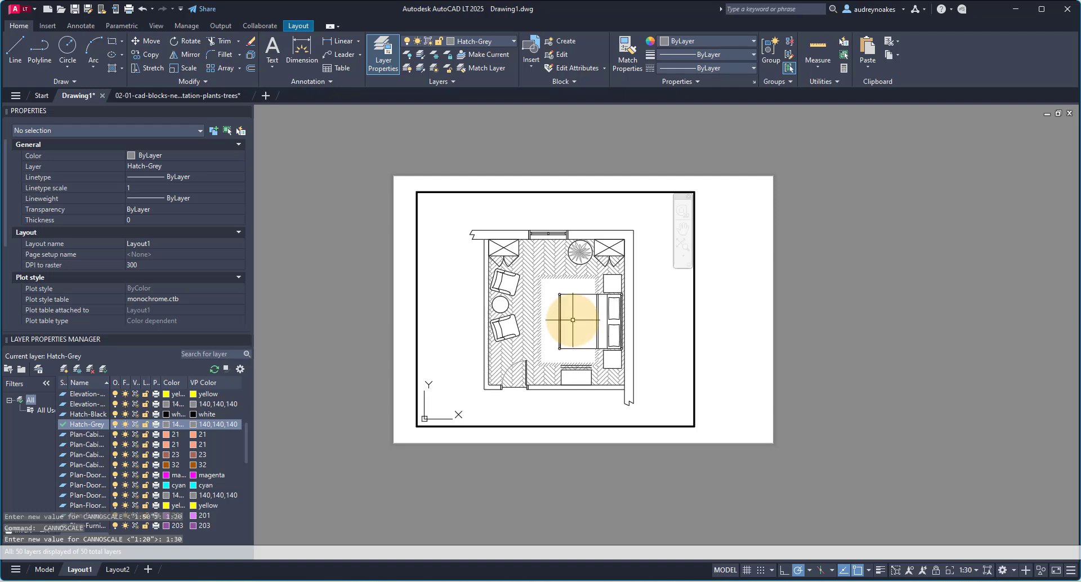
double_click(720, 357)
Turn on the lineweight display in Layout1 and check the wall lines against the furniture lines up close
scroll(497, 312, up, 3)
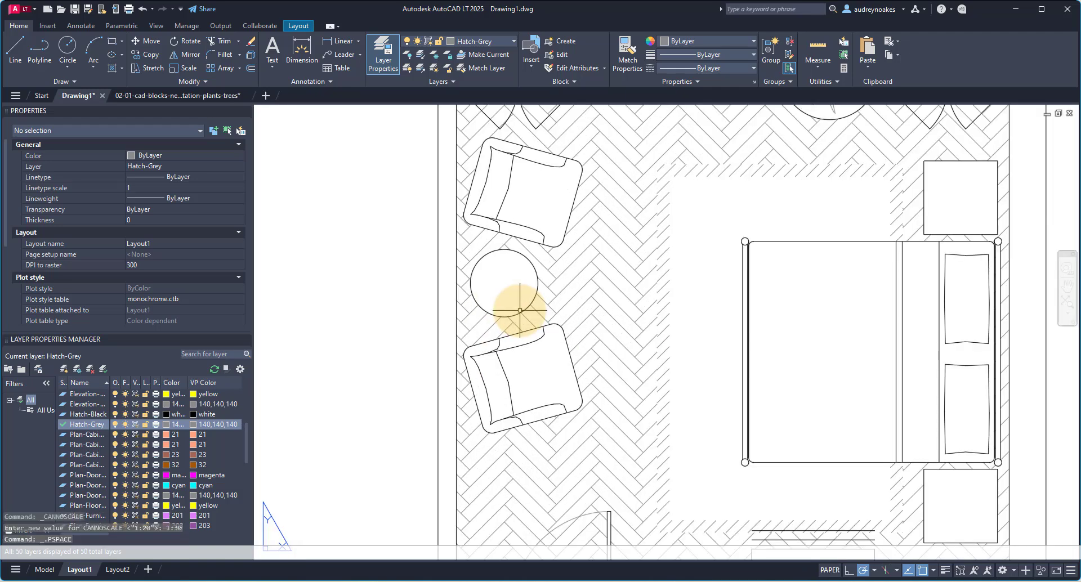
scroll(509, 306, down, 2)
middle_drag(642, 299, 662, 310)
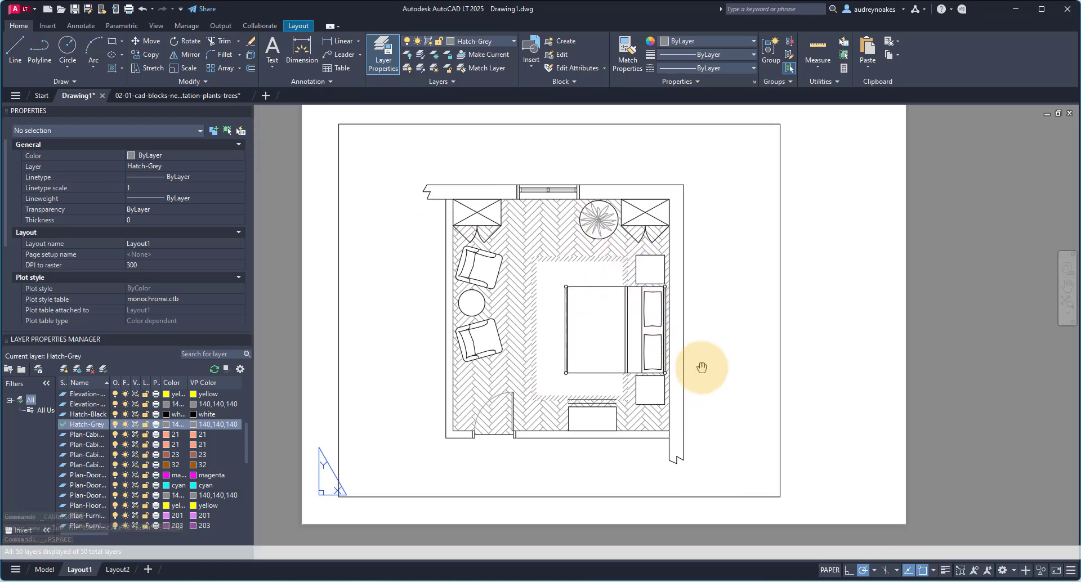
click(945, 570)
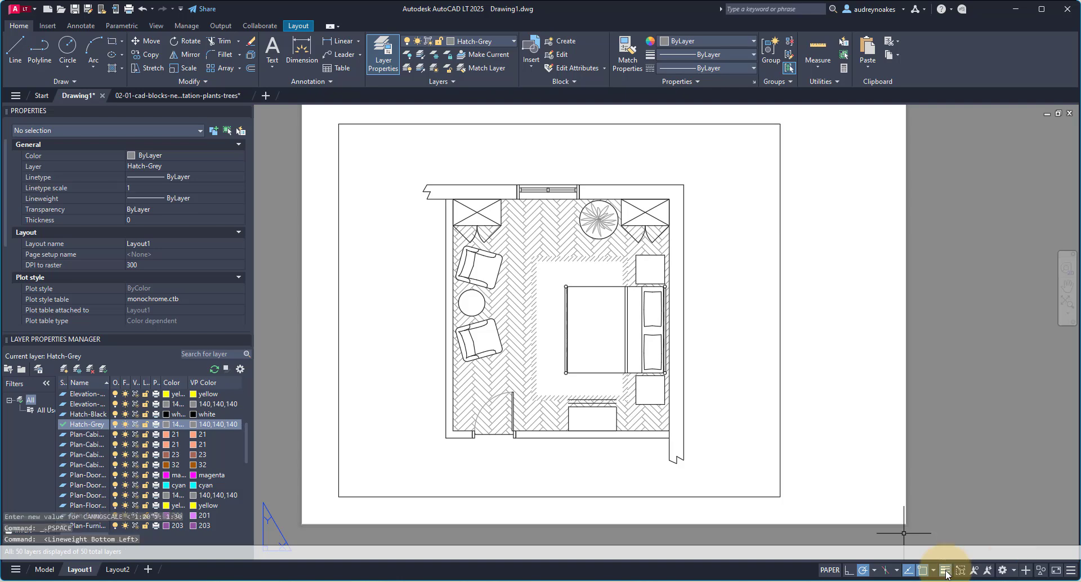
scroll(770, 312, up, 3)
scroll(651, 321, up, 4)
scroll(651, 406, down, 3)
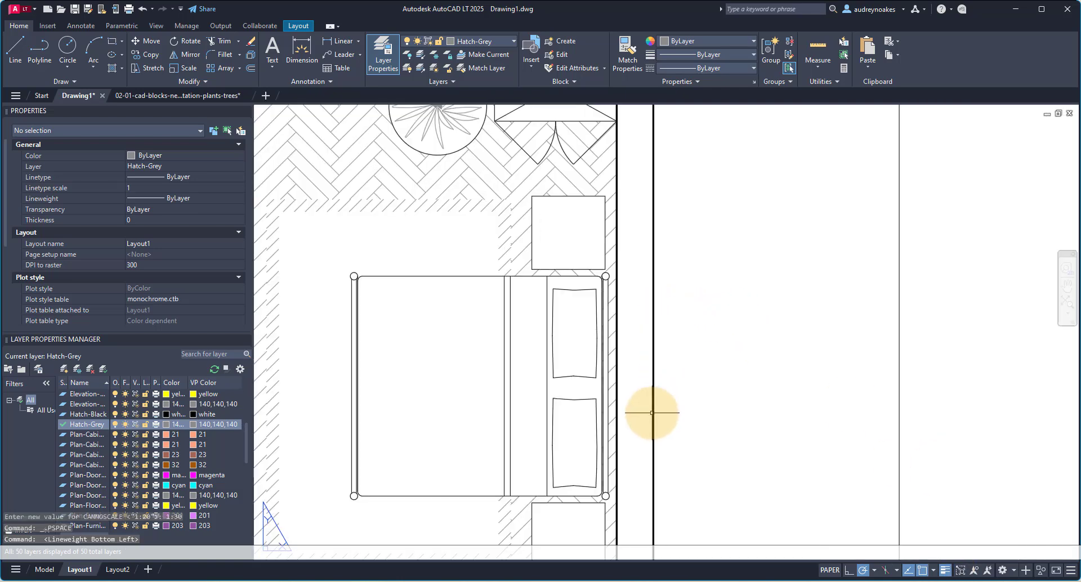
middle_drag(652, 406, 584, 439)
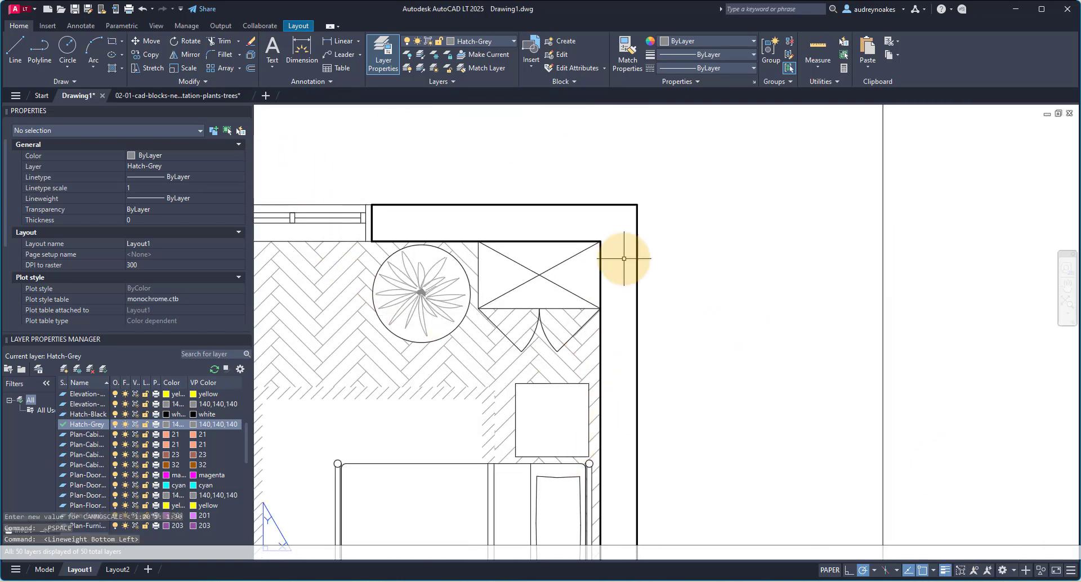
scroll(482, 379, down, 4)
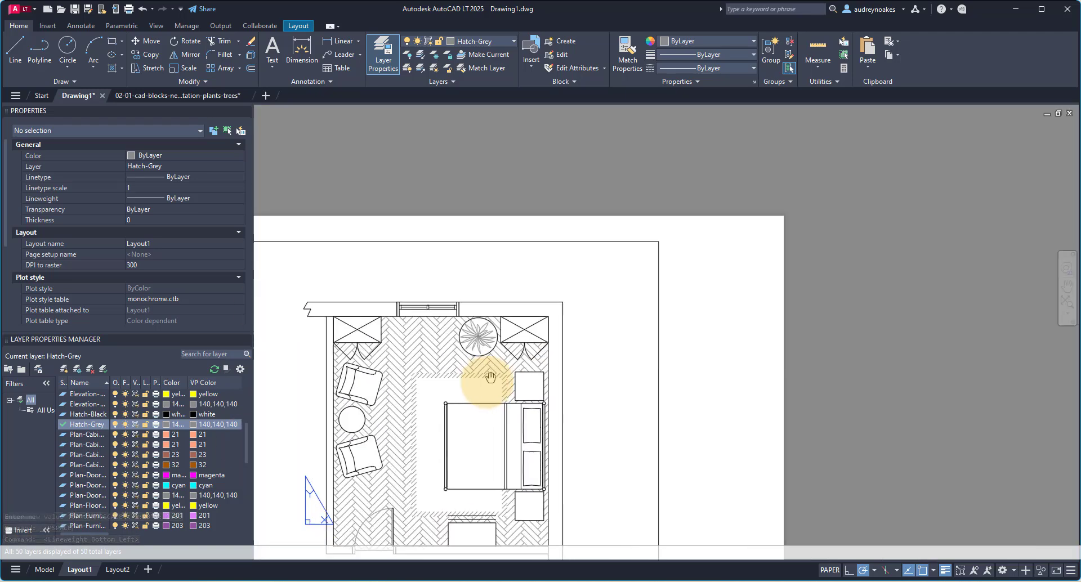
click(946, 570)
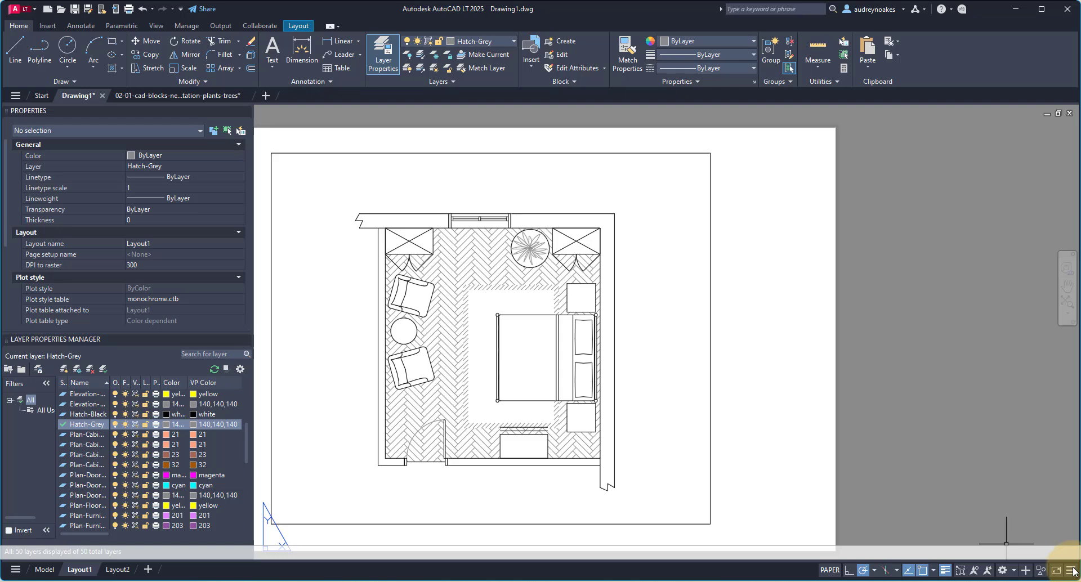
click(1072, 571)
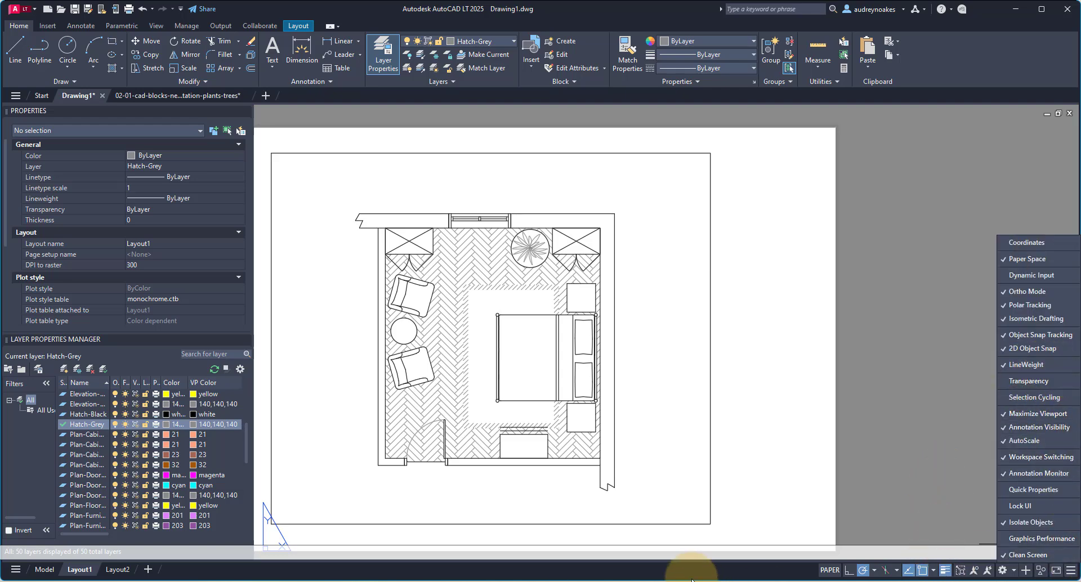
click(697, 564)
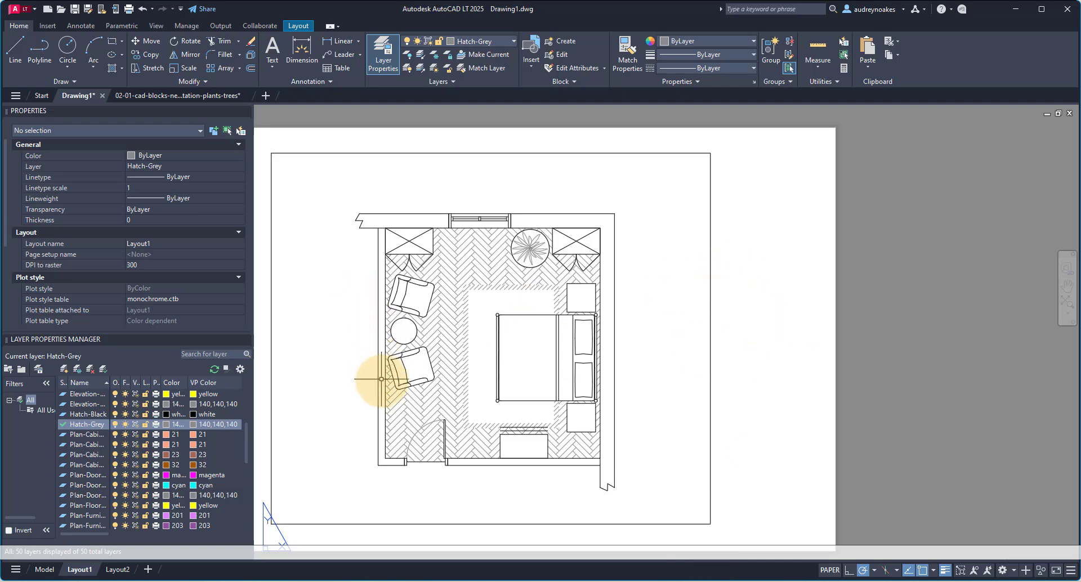
scroll(427, 369, down, 3)
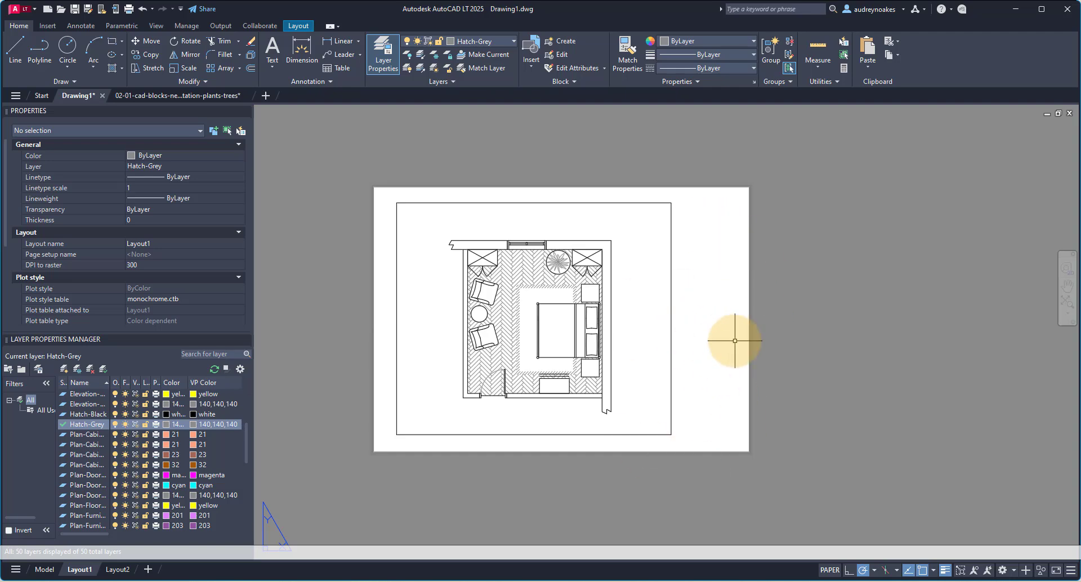
scroll(726, 345, up, 2)
scroll(698, 366, down, 2)
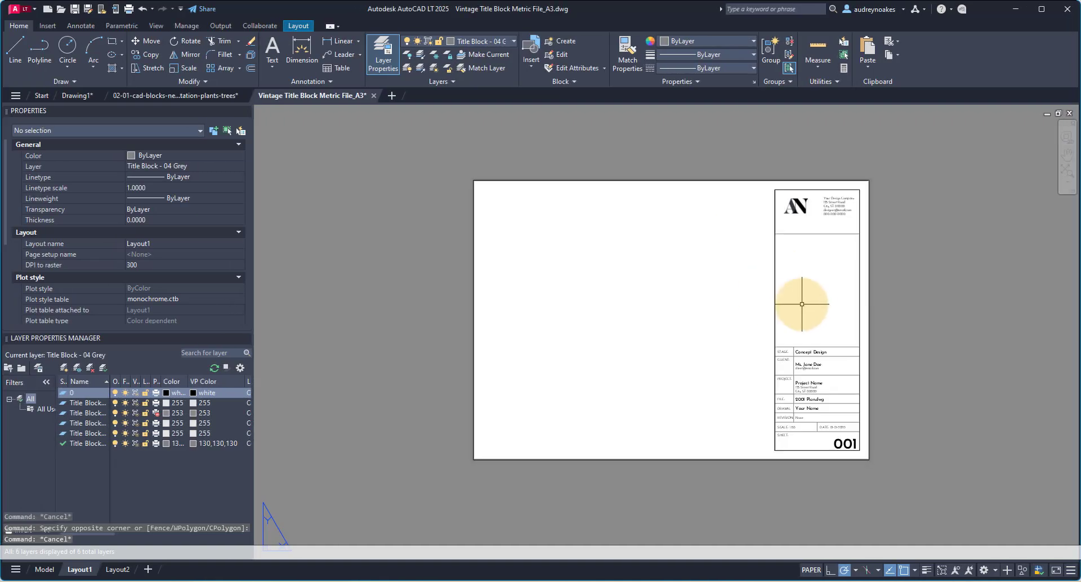
Copy the title block from Vintage Title Block Metric File_A3 and paste it near the lower-left corner of the Drawing1 layout sheet
key(ctrl+c)
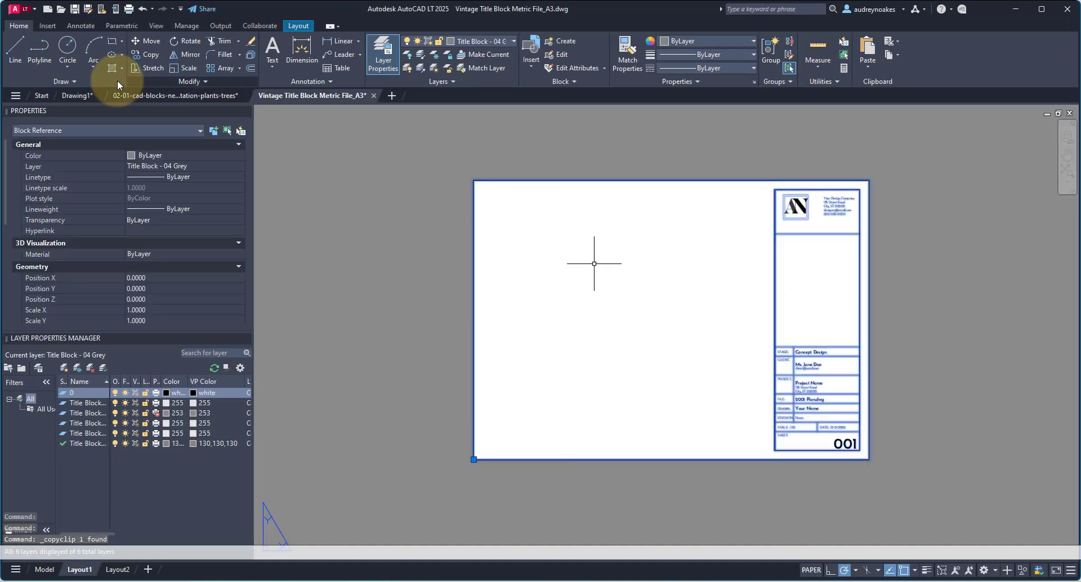
click(76, 96)
key(ctrl+v)
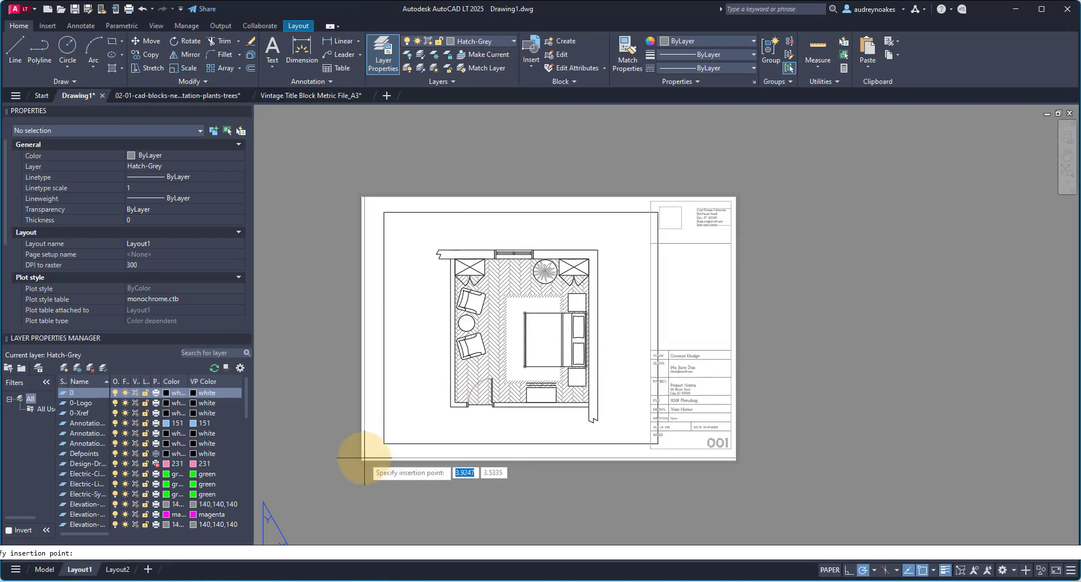
click(380, 453)
Set the title block's position to X 0 and Y 0 so it aligns with the sheet, and deselect it
click(377, 458)
click(370, 457)
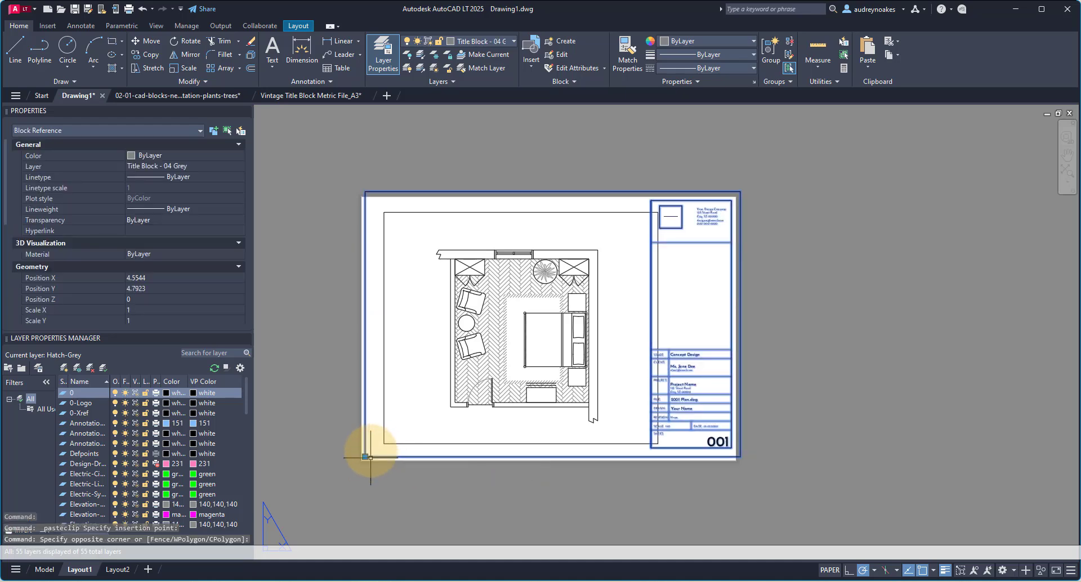
click(184, 290)
click(374, 481)
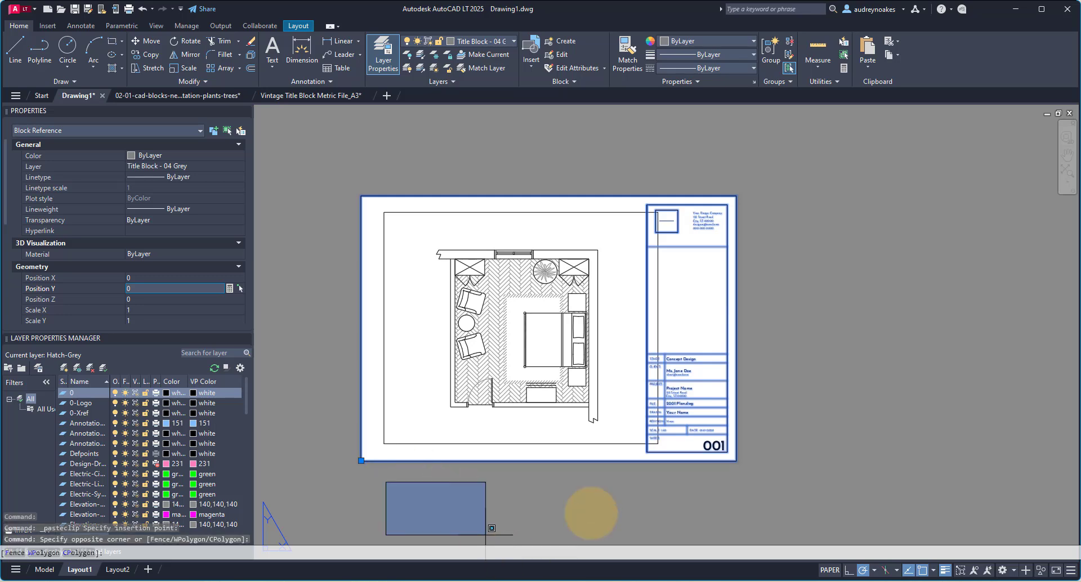
key(Escape)
key(Escape)
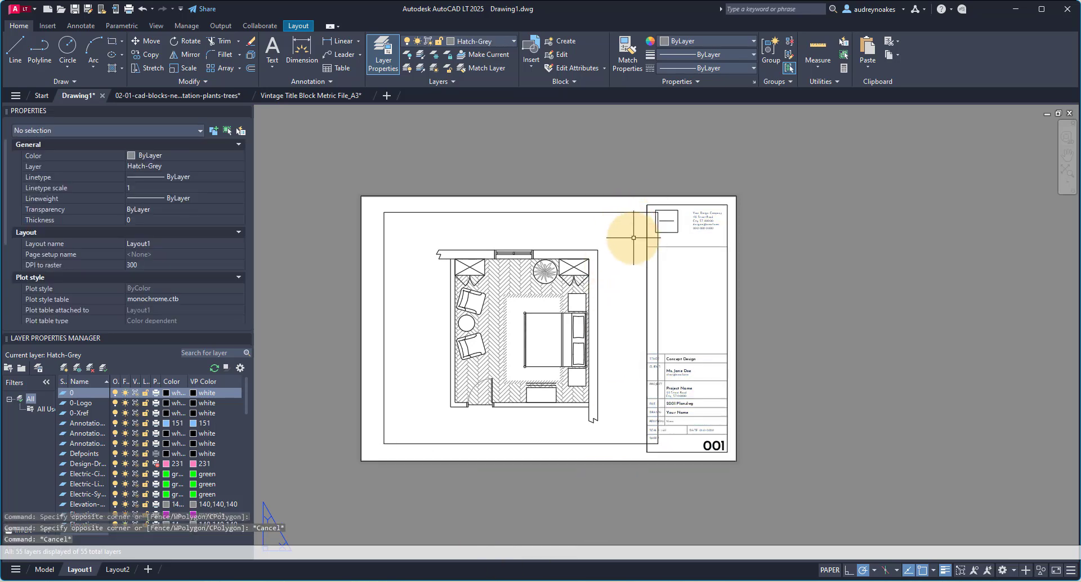
Stretch the viewport's corners to meet the title block's edge and match its full height, making the viewport about 294 mm wide
middle_drag(595, 233, 609, 275)
click(611, 272)
click(599, 242)
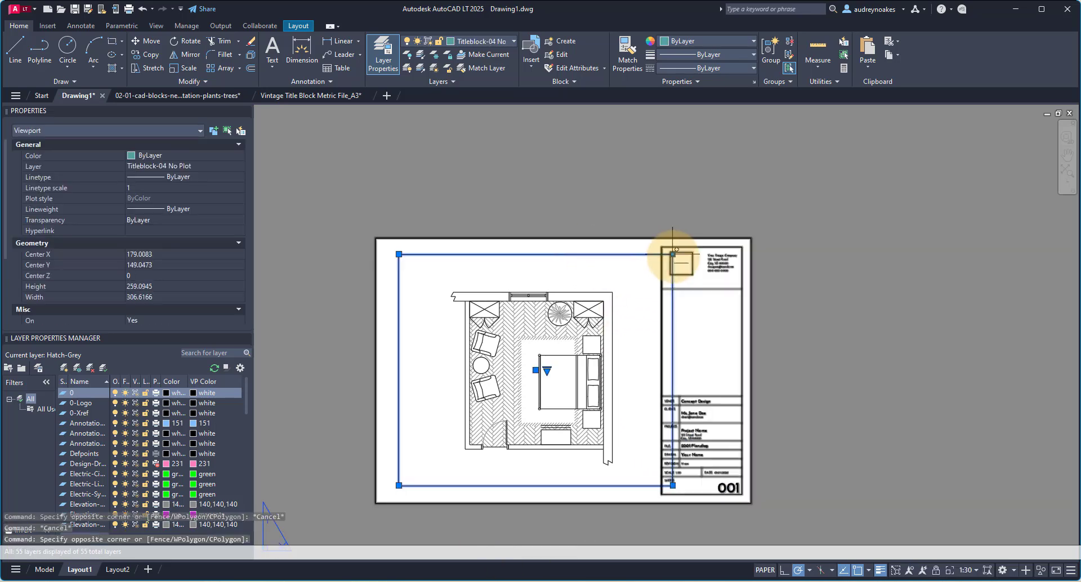
click(673, 254)
click(661, 248)
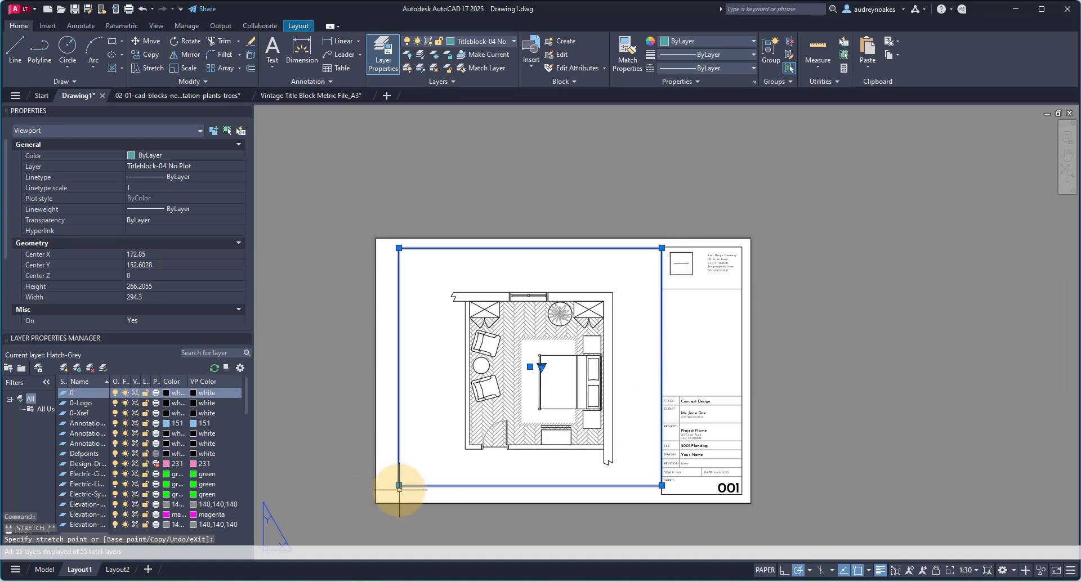
click(661, 485)
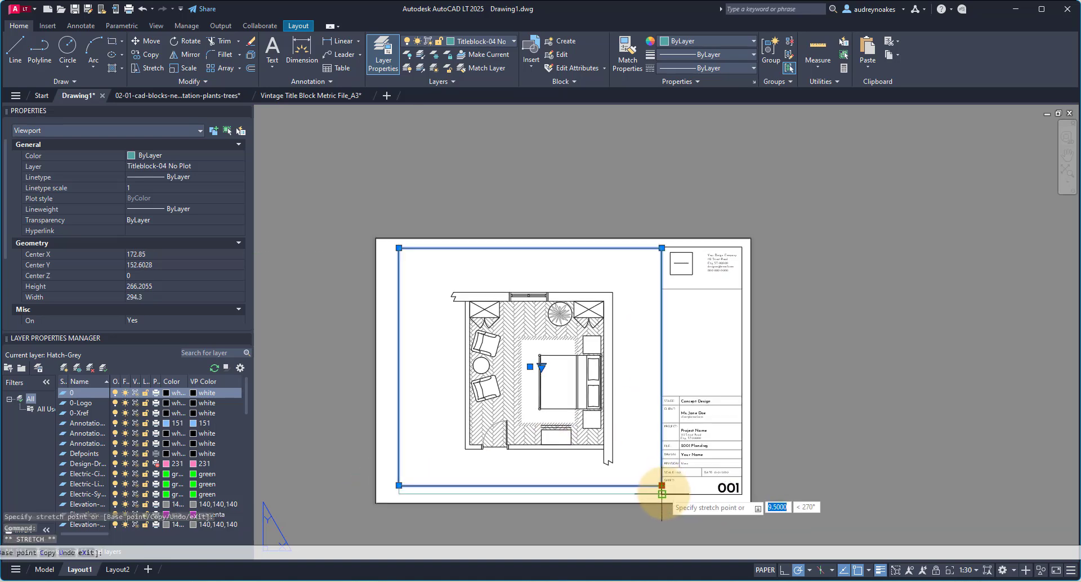
click(661, 493)
Shift the bedroom plan slightly inside the resized viewport to centre it, and return to paper space
double_click(531, 461)
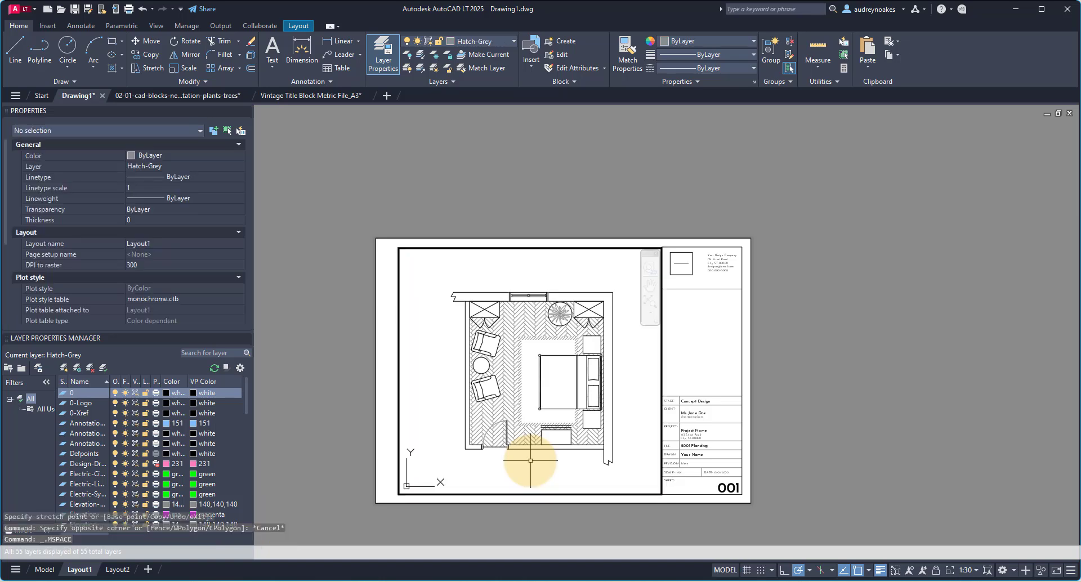
middle_drag(531, 461, 521, 463)
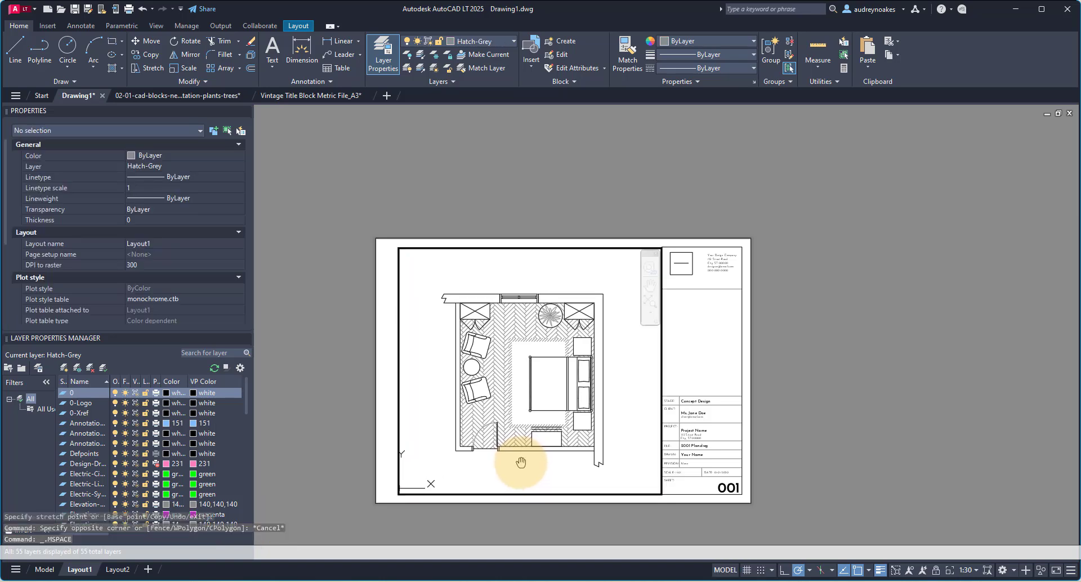
double_click(852, 397)
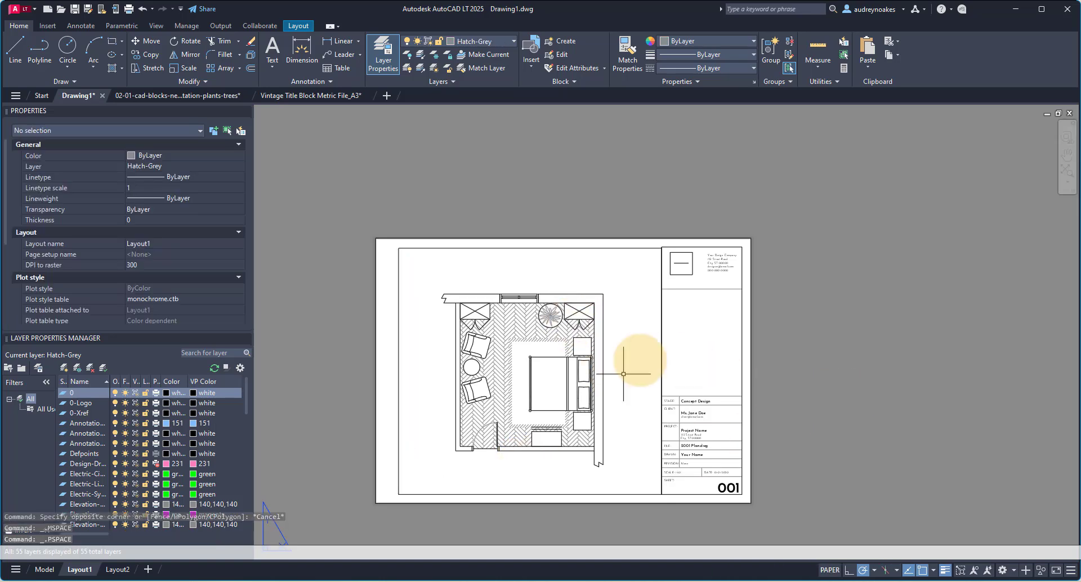
Set IMAGEFRAME to 0 for the title block's logo image, and follow it by changing the value to 1
click(660, 248)
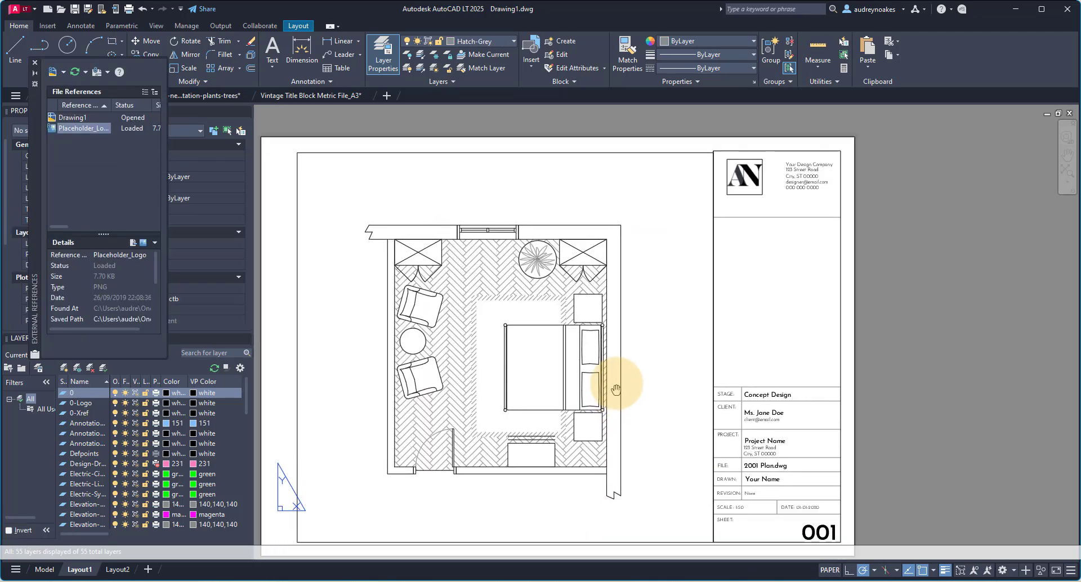
middle_drag(749, 433, 773, 495)
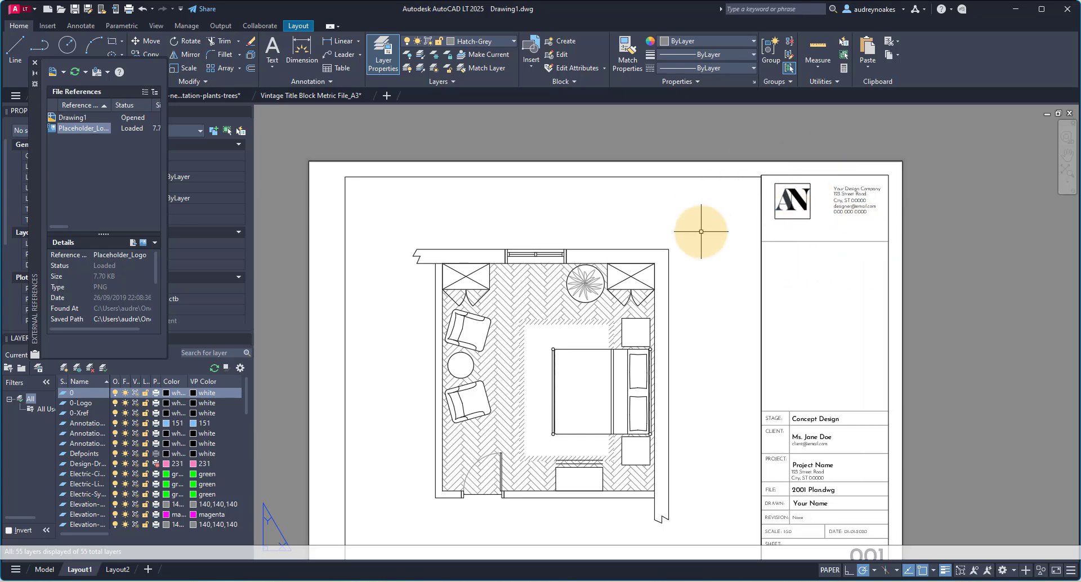
text(efram)
key(Return)
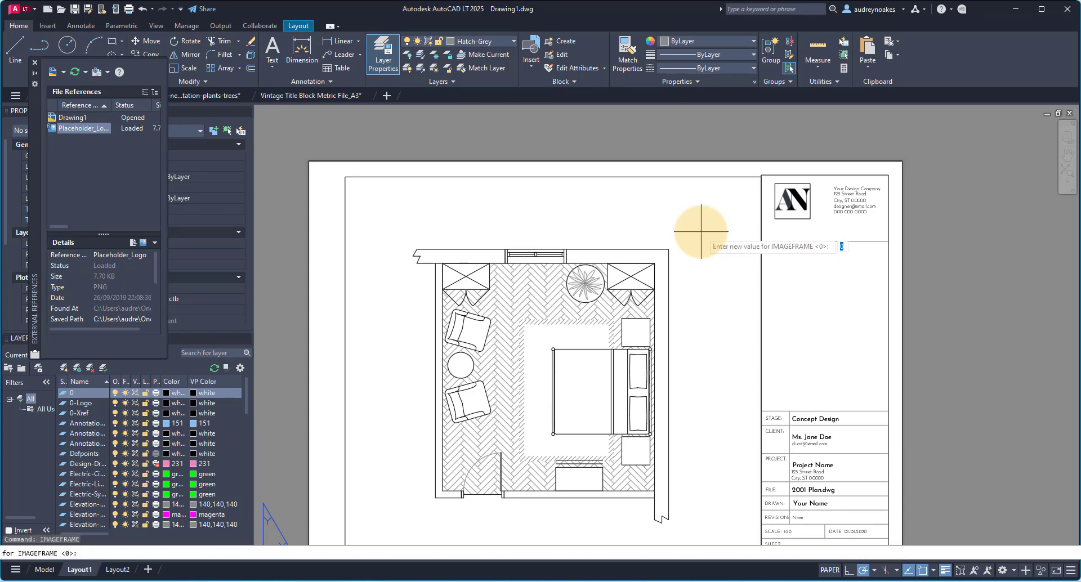
key(Return)
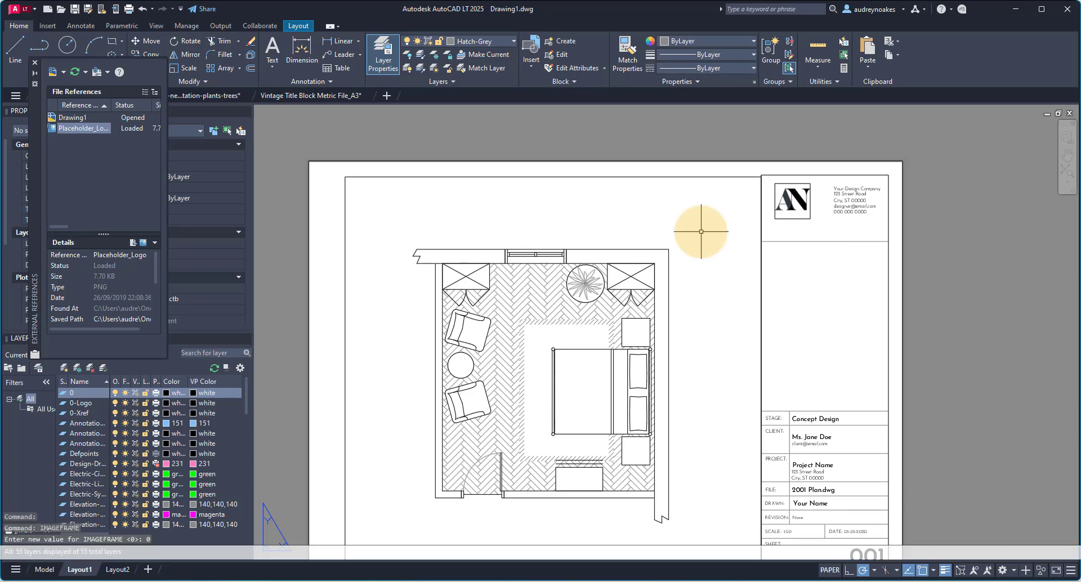
text(imageframe)
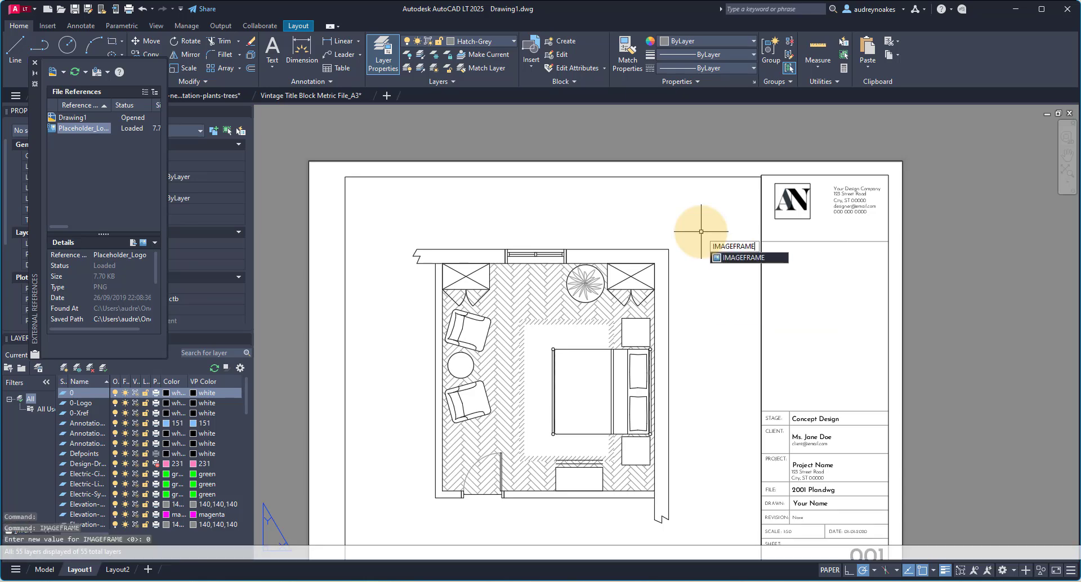
key(Return)
text(1)
key(Return)
Run IMAGEFRAME again to hide the border around the title block's logo
text(imag)
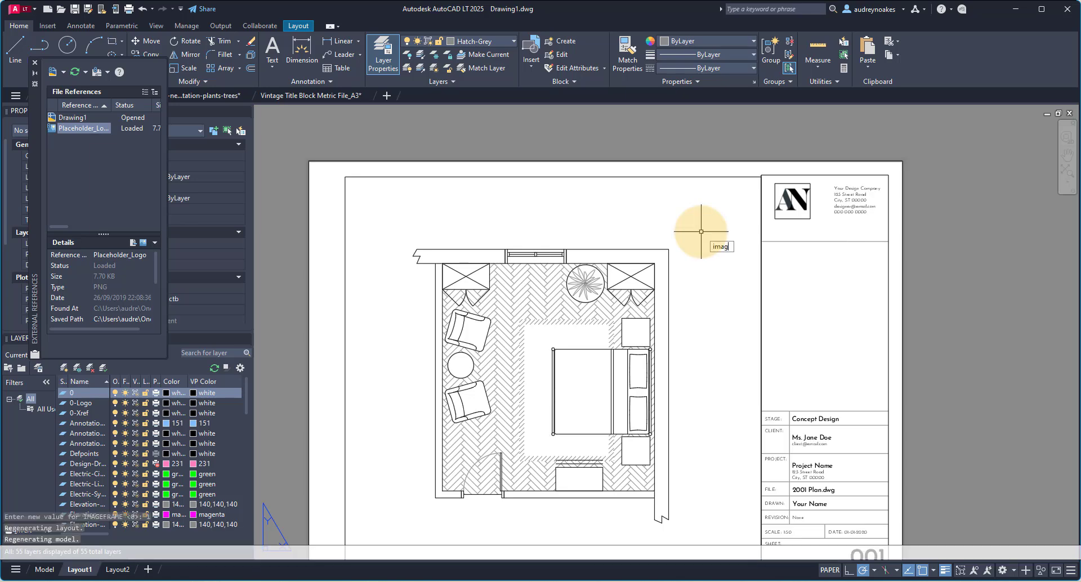
text(eframe)
key(Return)
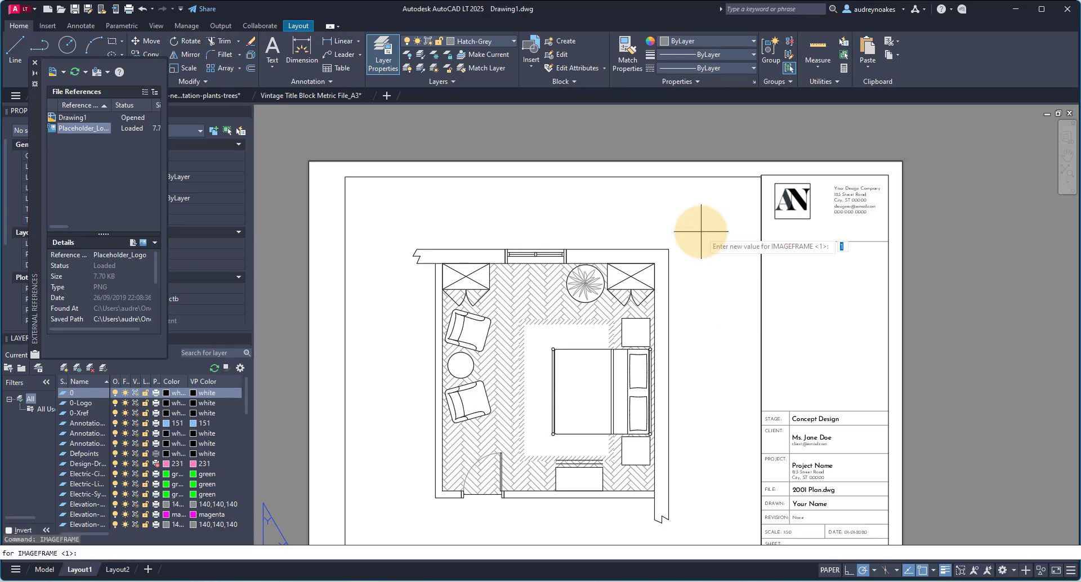
key(Return)
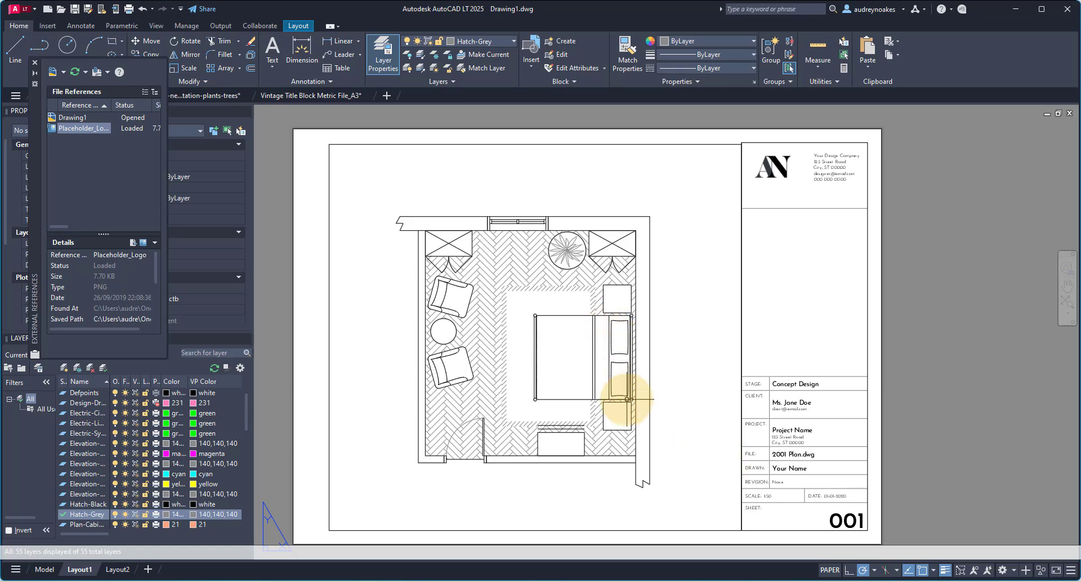
mouse_move(685, 499)
middle_down()
mouse_move(681, 489)
mouse_move(675, 498)
middle_up()
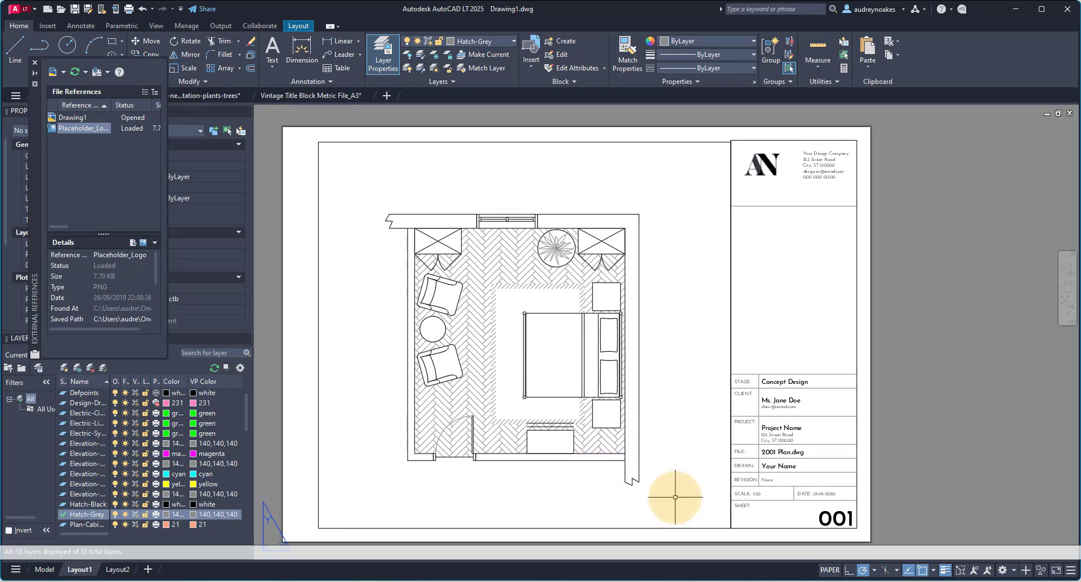